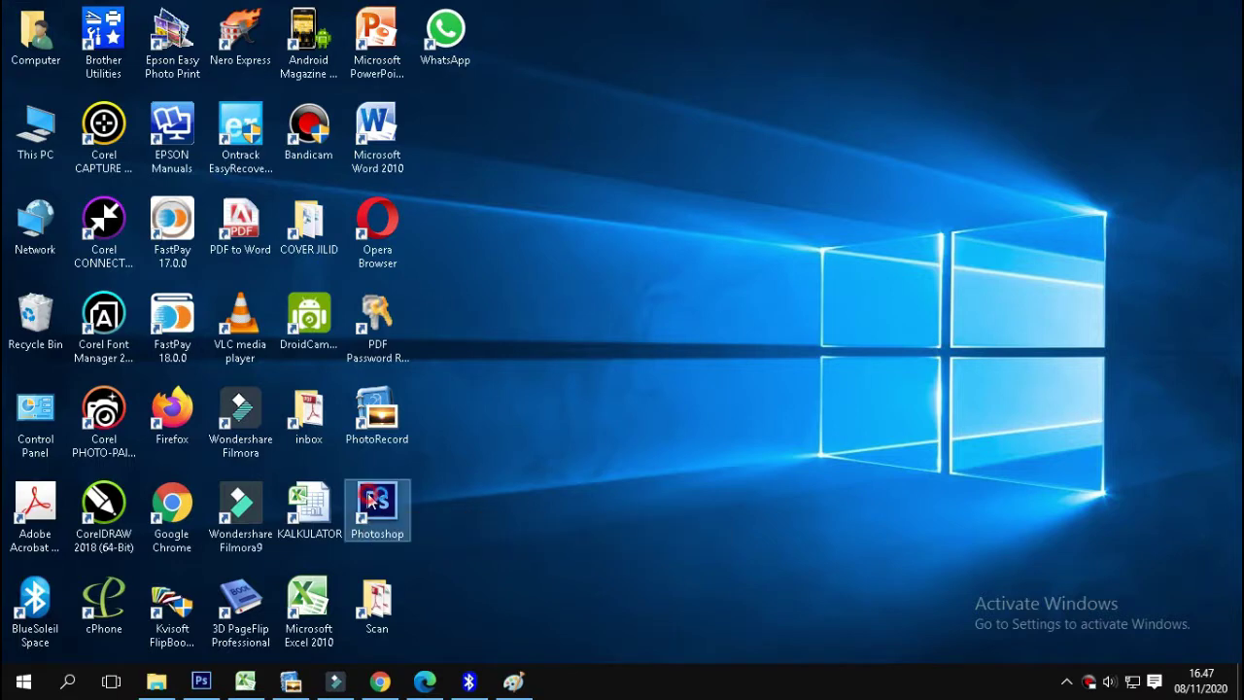
- Launch Photoshop CS6 from its desktop shortcut
{"action": "double_click", "coordinate": [370, 500]}
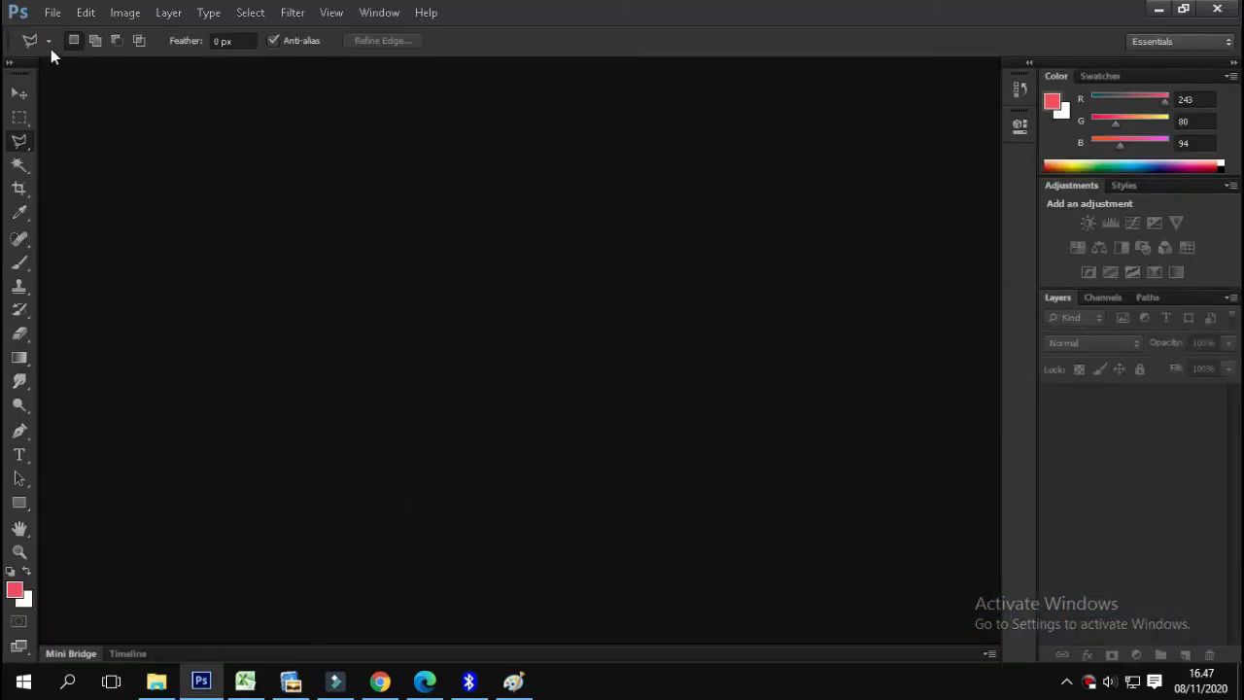
- Open IMG-20201106-WA0005.jpg from the inbox folder
{"action": "left_click", "coordinate": [49, 15]}
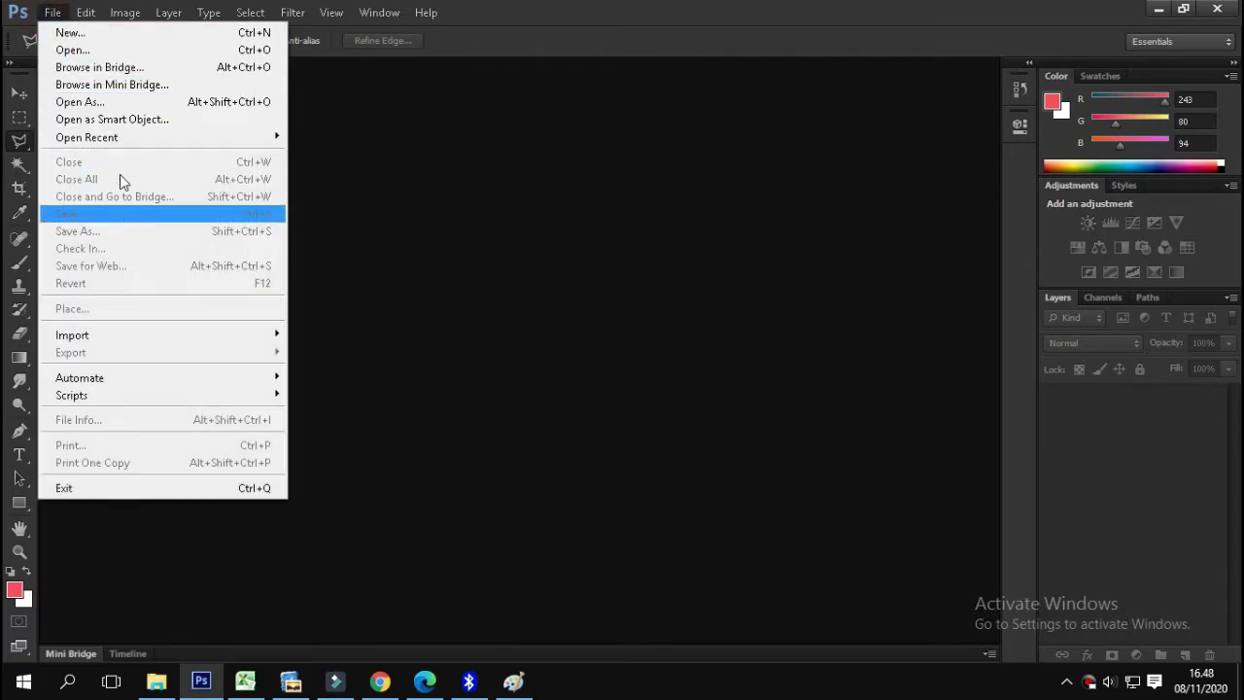
{"action": "left_click", "coordinate": [116, 50]}
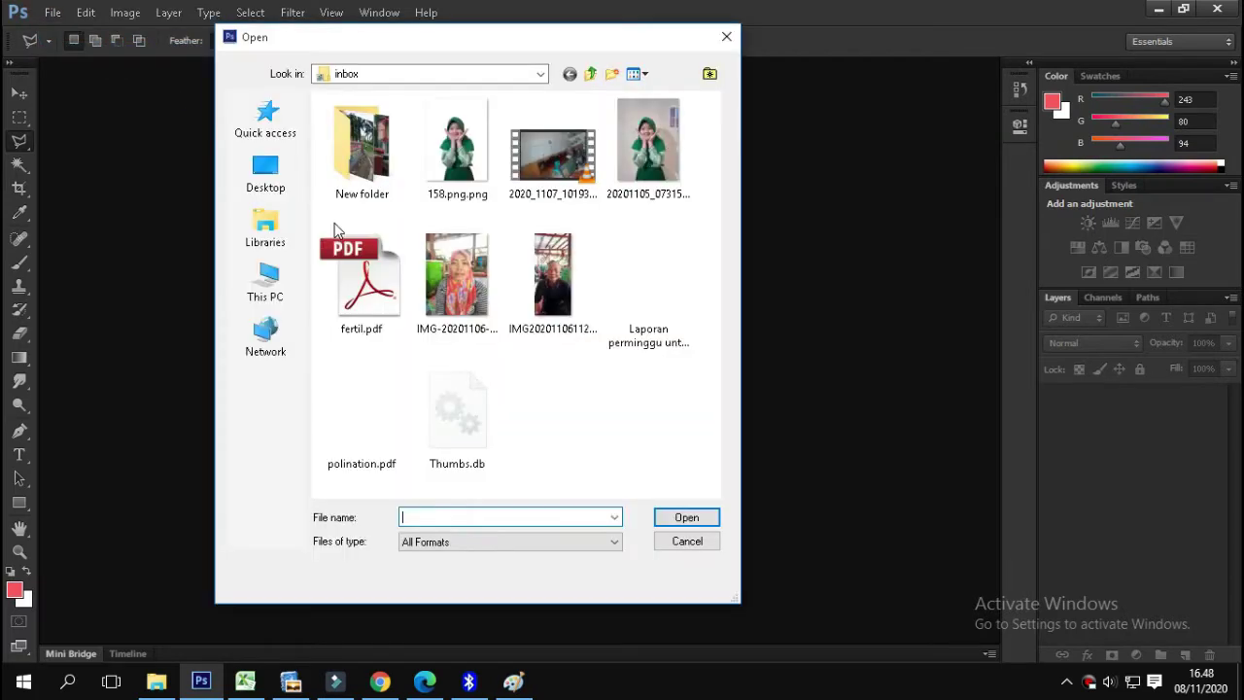
{"action": "left_click", "coordinate": [445, 291]}
{"action": "left_click", "coordinate": [674, 517]}
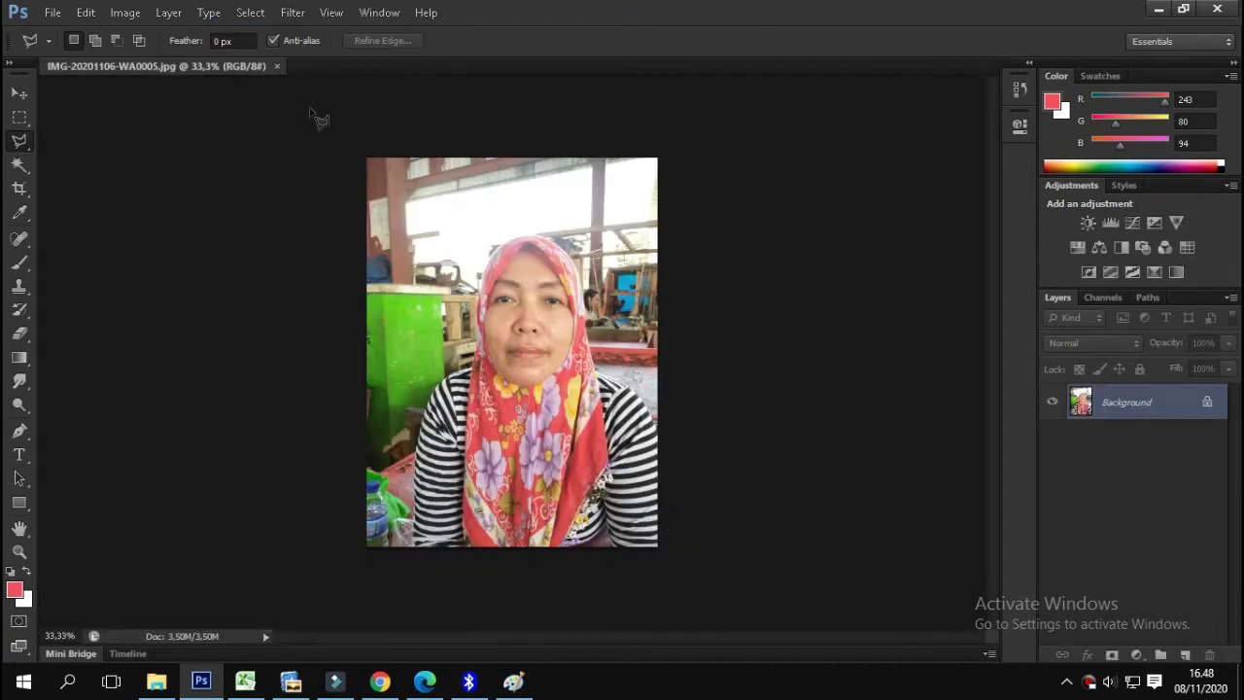
- Run Imagenomic Portraiture twice with the Default preset to smooth the skin
{"action": "left_click", "coordinate": [291, 13]}
{"action": "mouse_move", "coordinate": [322, 377]}
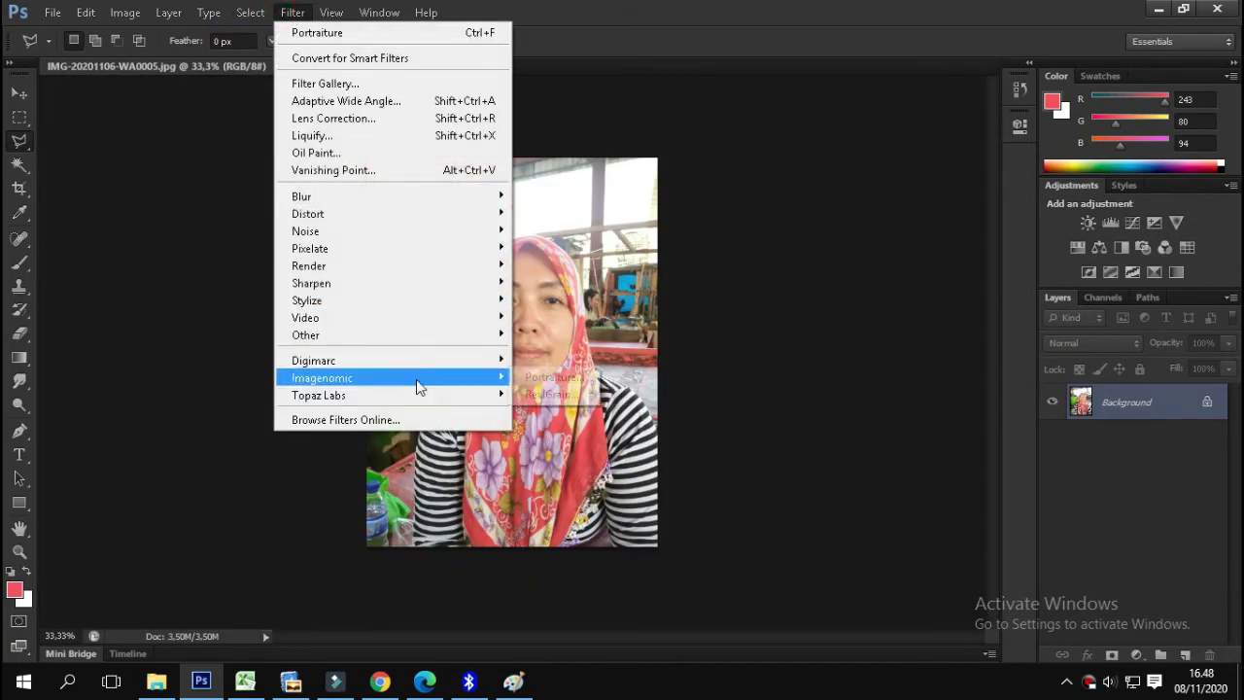
{"action": "left_click", "coordinate": [524, 379]}
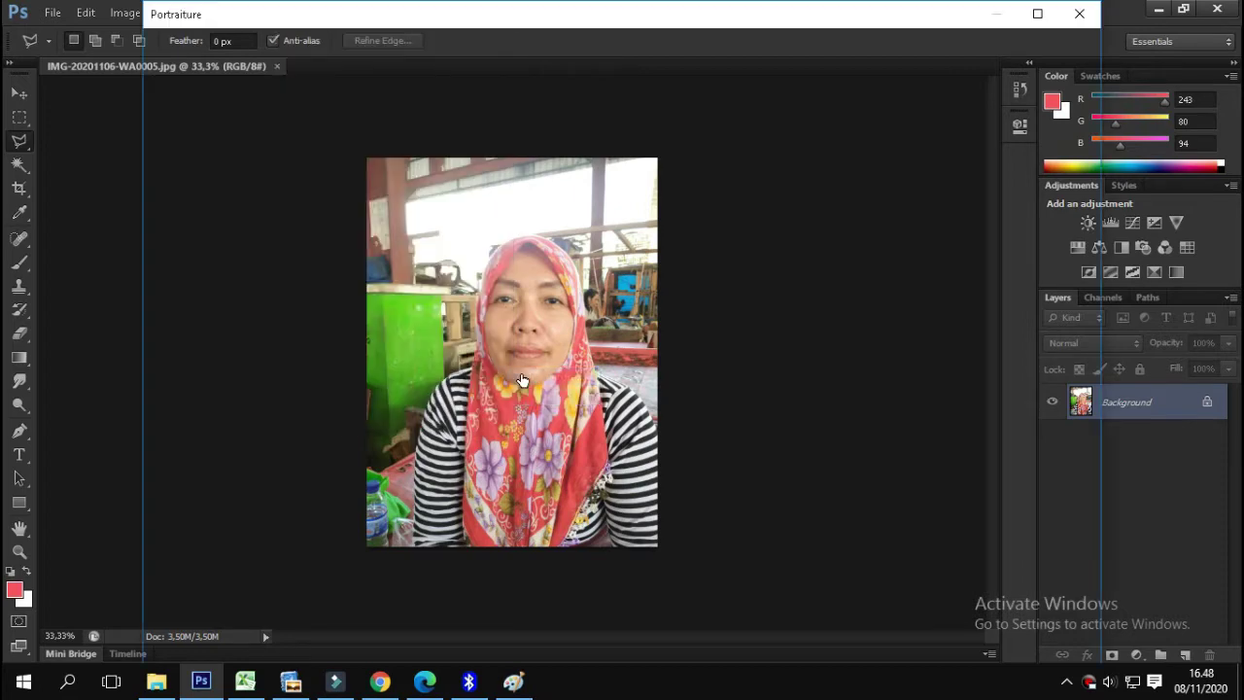
{"action": "left_click", "coordinate": [983, 84]}
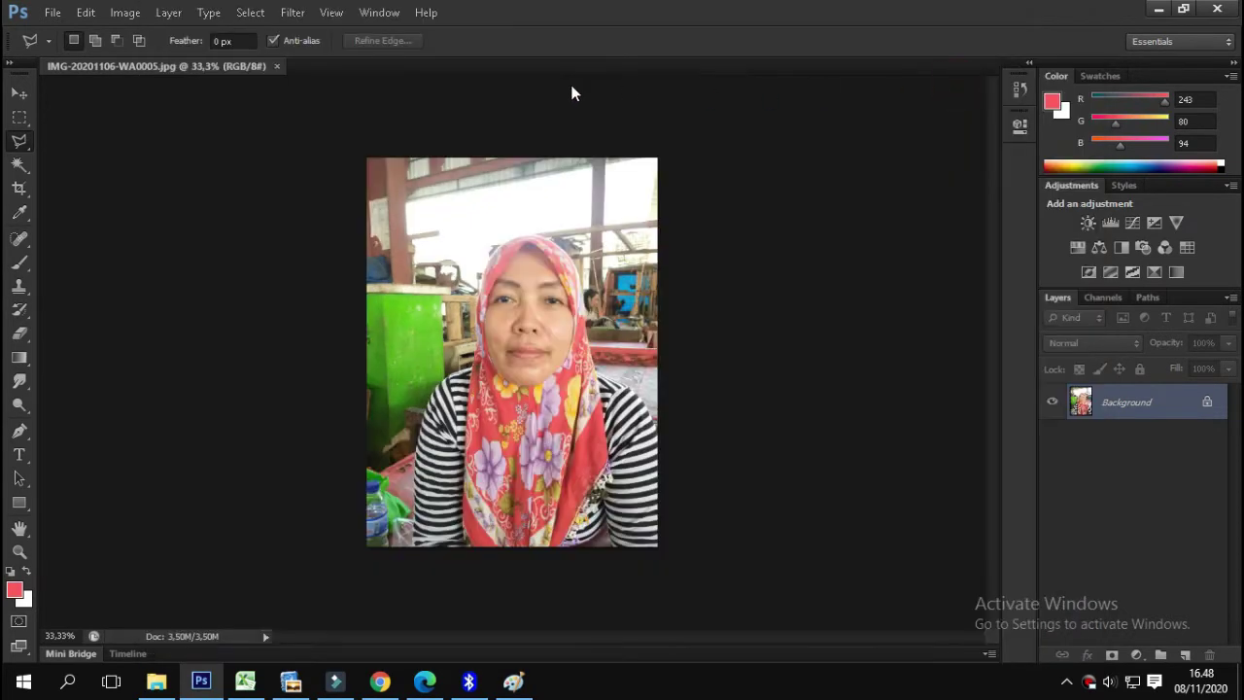
{"action": "left_click", "coordinate": [301, 15]}
{"action": "mouse_move", "coordinate": [309, 266]}
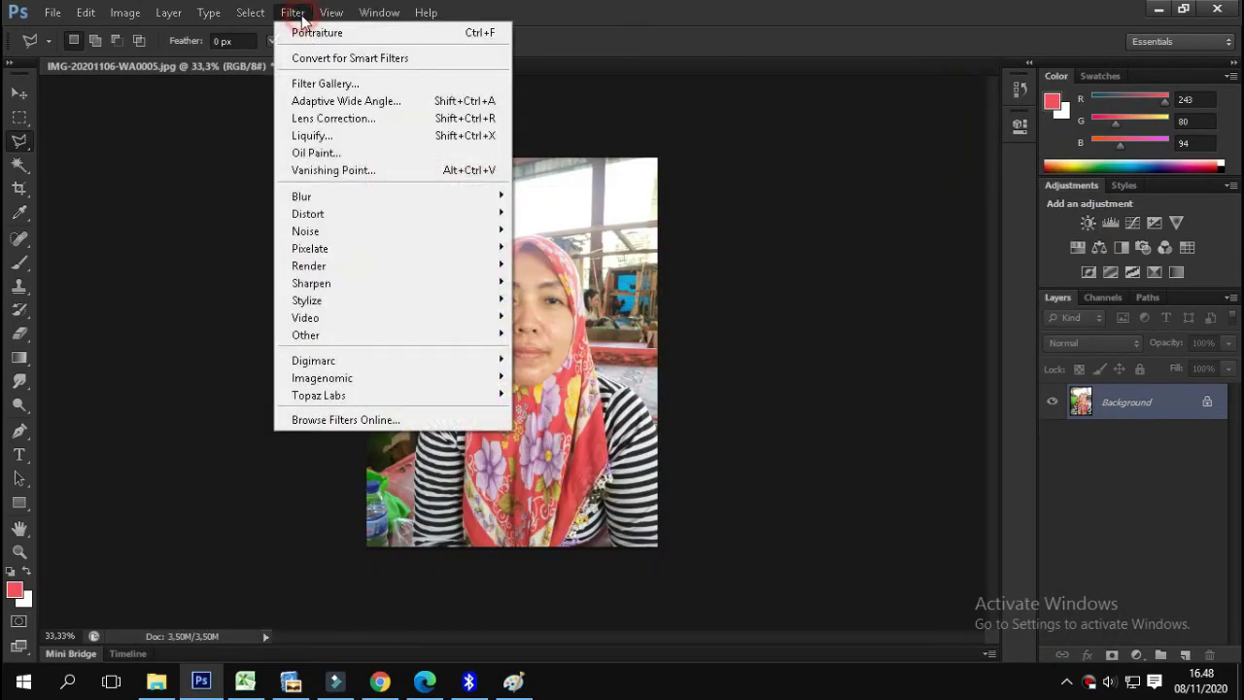
{"action": "left_click", "coordinate": [525, 379]}
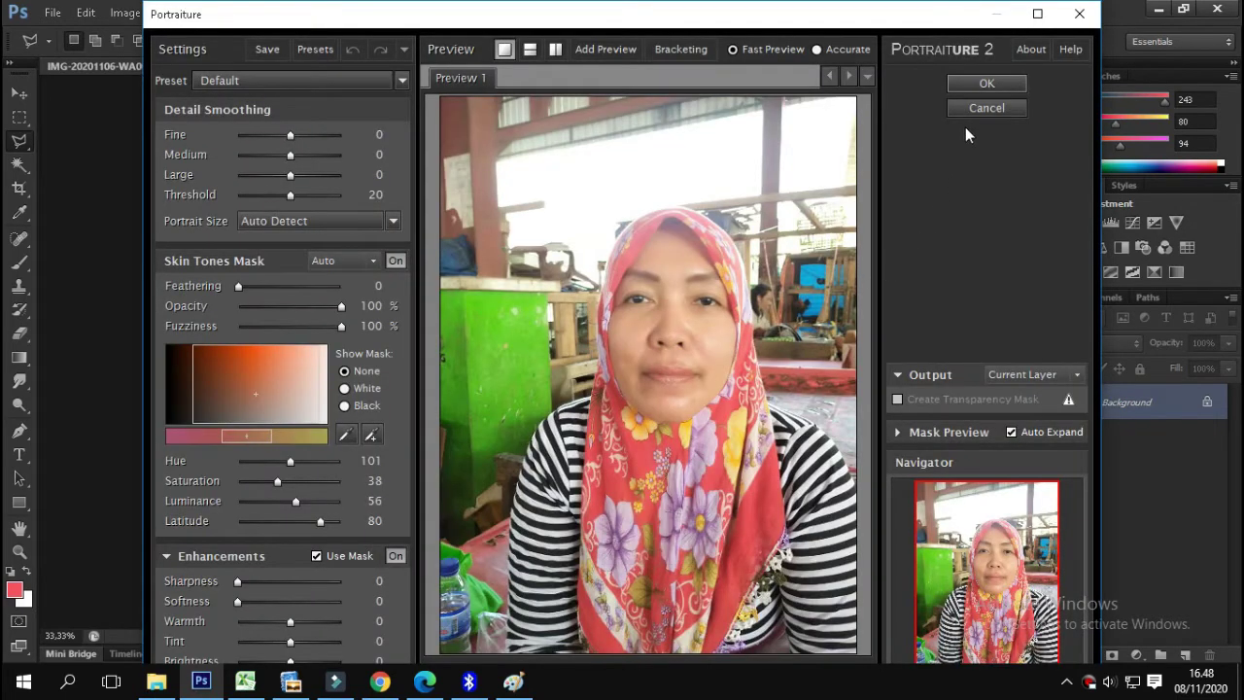
{"action": "left_click", "coordinate": [979, 84]}
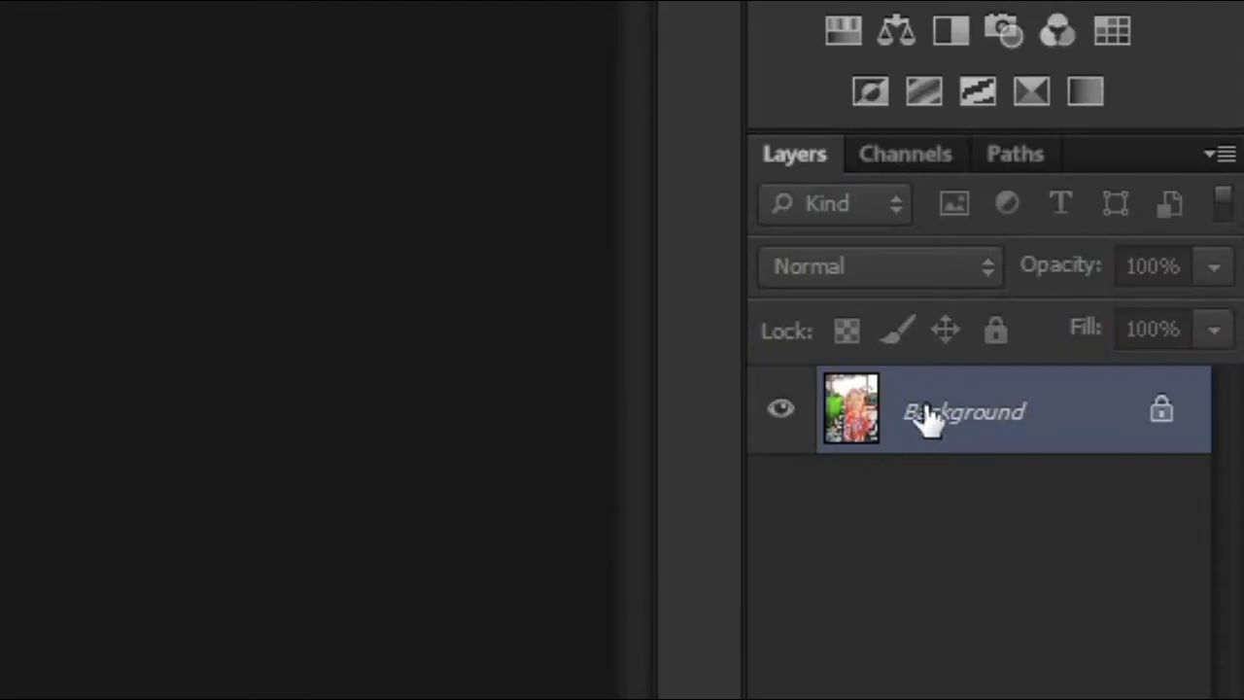
- Convert the Background into the unlocked Layer 0 and zoom in on the photo
{"action": "double_click", "coordinate": [928, 413]}
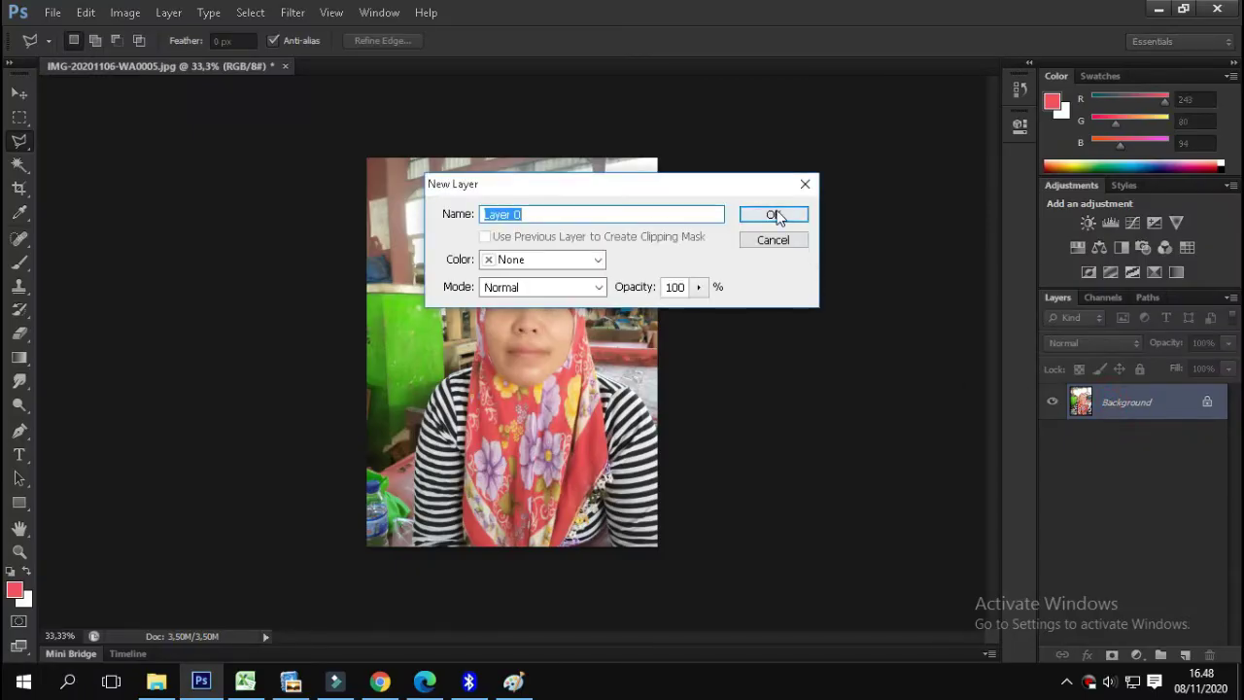
{"action": "left_click", "coordinate": [789, 216]}
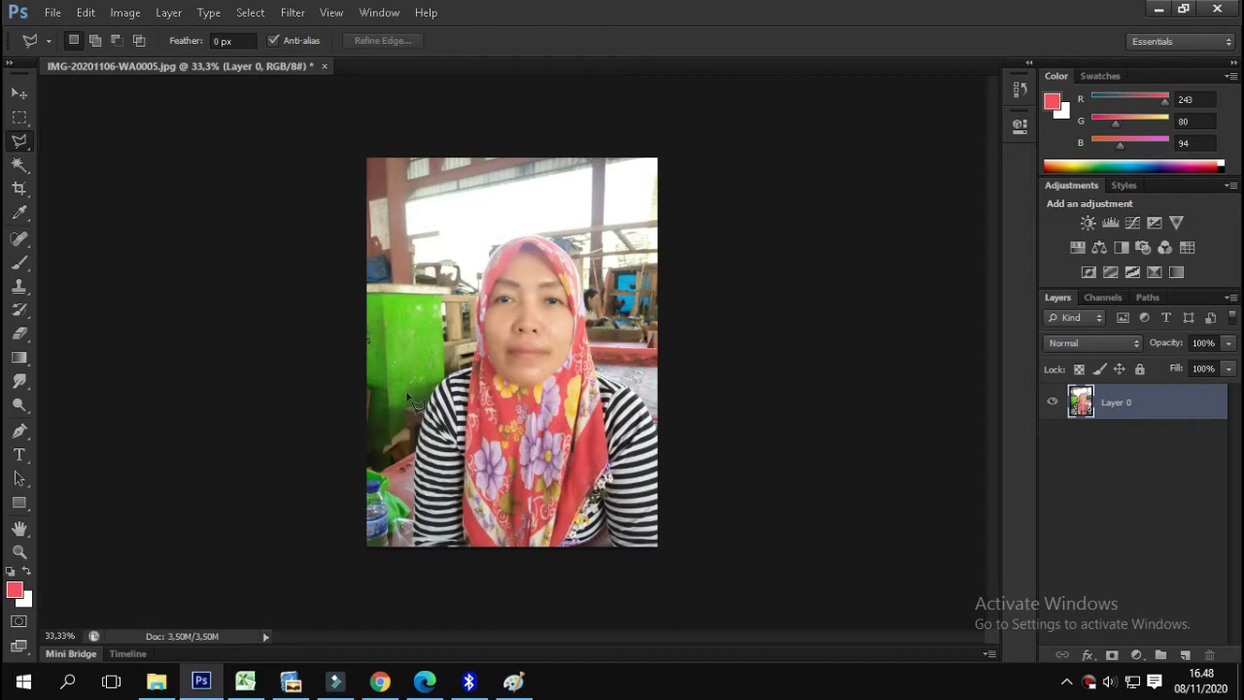
{"action": "scroll", "coordinate": [500, 370], "scroll_direction": "up", "scroll_amount": 2}
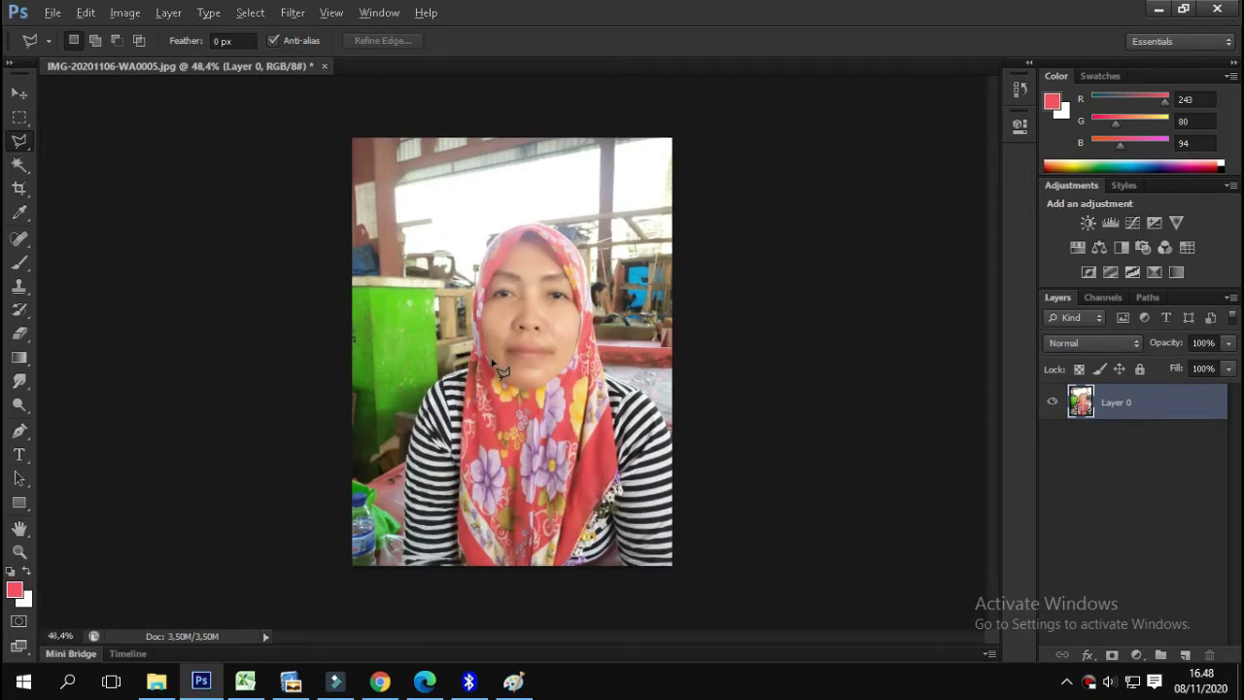
{"action": "scroll", "coordinate": [501, 370], "scroll_direction": "up", "scroll_amount": 6}
{"action": "scroll", "coordinate": [500, 371], "scroll_direction": "up", "scroll_amount": 3}
{"action": "scroll", "coordinate": [495, 365], "scroll_direction": "up", "scroll_amount": 2}
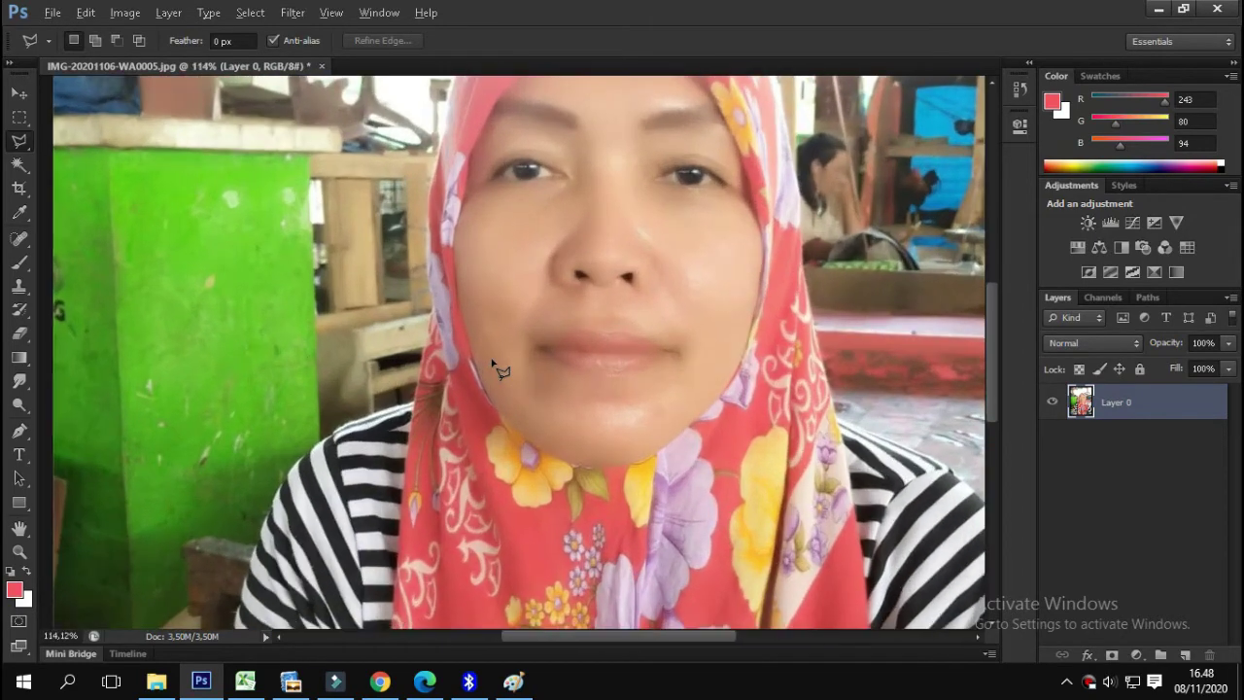
{"action": "scroll", "coordinate": [223, 248], "scroll_direction": "up", "scroll_amount": 2}
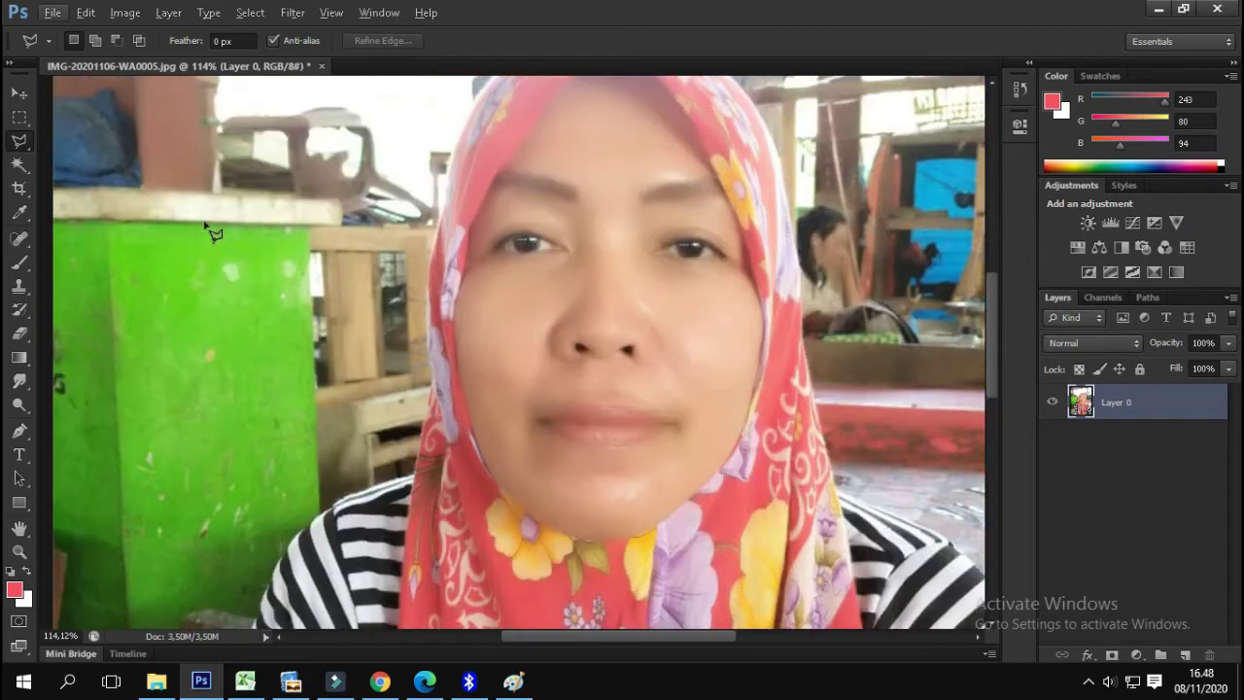
{"action": "scroll", "coordinate": [156, 183], "scroll_direction": "up", "scroll_amount": 2}
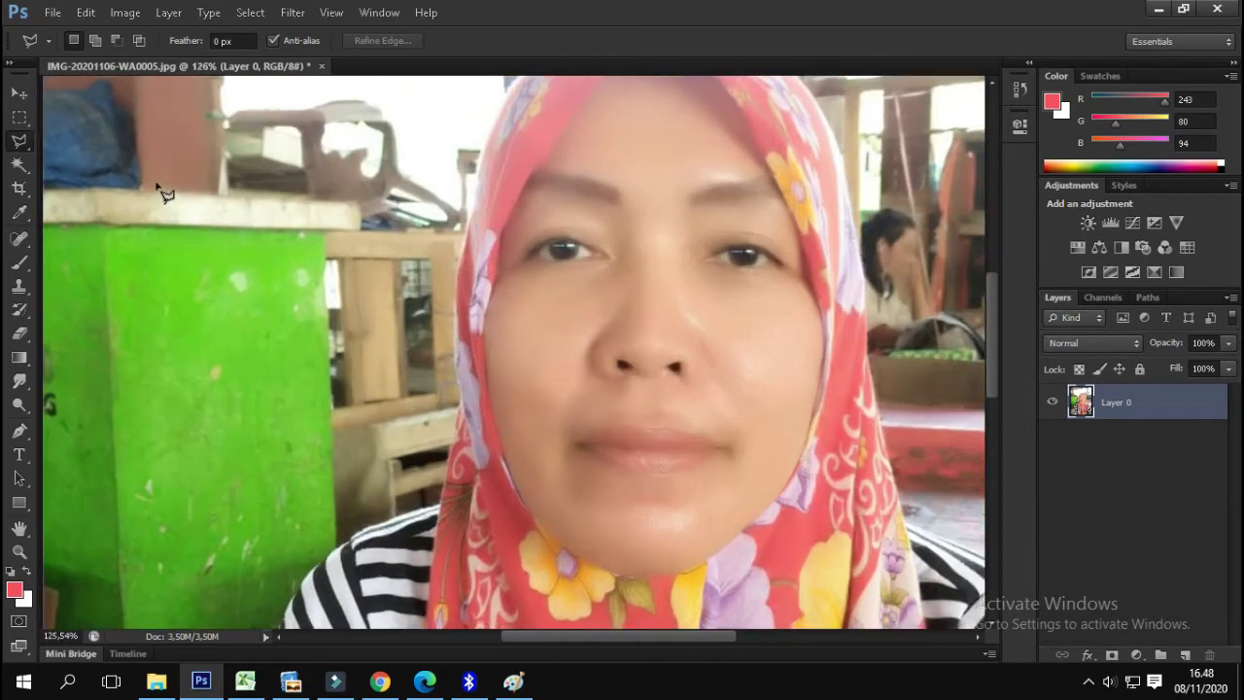
- Select the background along the hijab's left edge with the Polygonal Lasso
{"action": "left_click", "coordinate": [153, 183]}
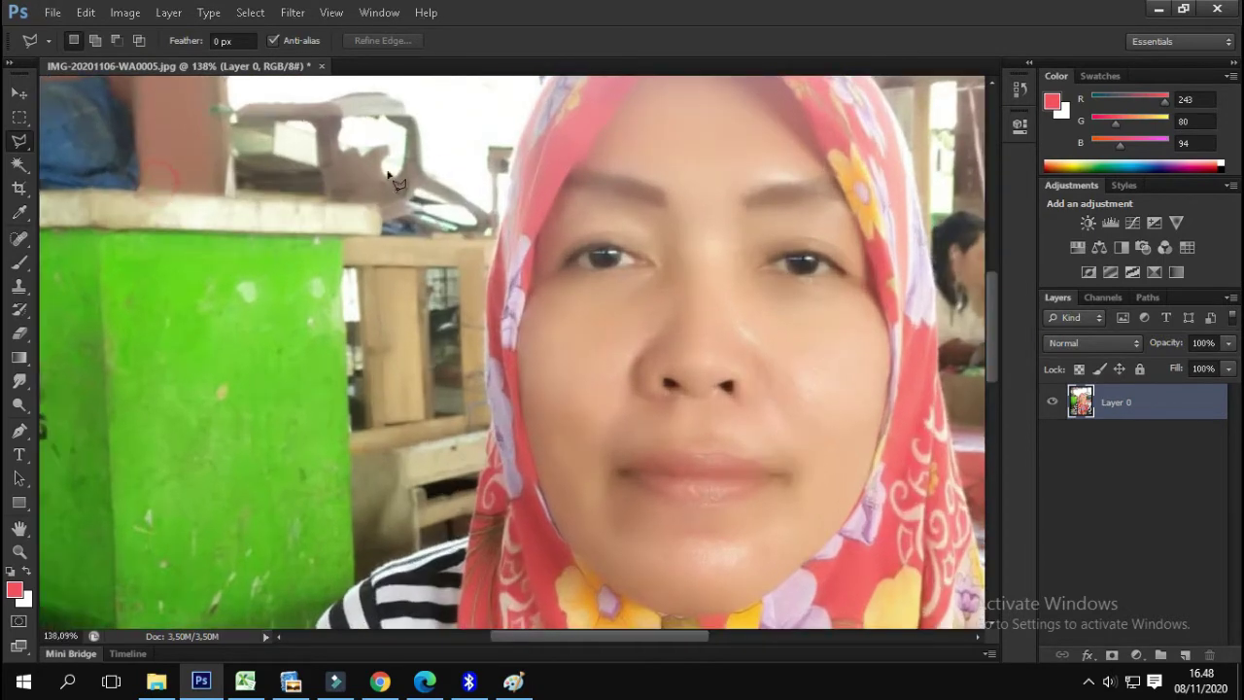
{"action": "left_click", "coordinate": [523, 134]}
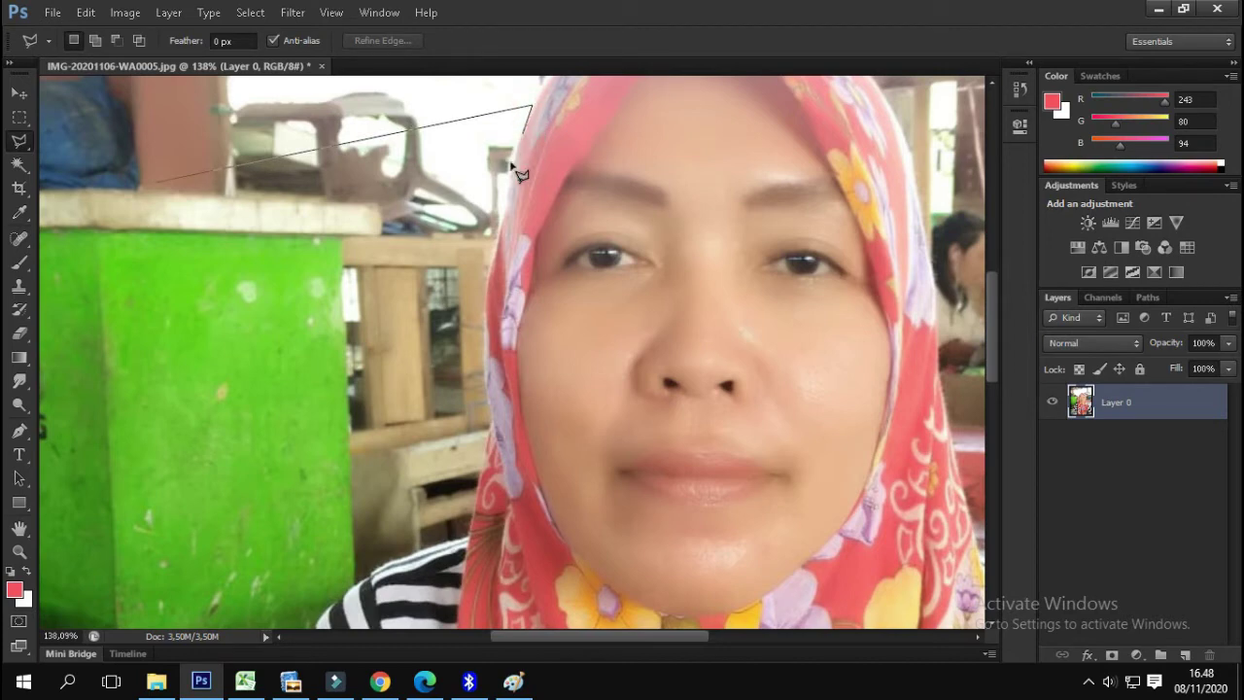
{"action": "left_click", "coordinate": [512, 163]}
{"action": "left_click", "coordinate": [509, 189]}
{"action": "left_click", "coordinate": [506, 208]}
{"action": "left_click", "coordinate": [498, 239]}
{"action": "left_click", "coordinate": [490, 276]}
{"action": "left_click", "coordinate": [492, 419]}
{"action": "left_click", "coordinate": [471, 533]}
{"action": "double_click", "coordinate": [207, 332]}
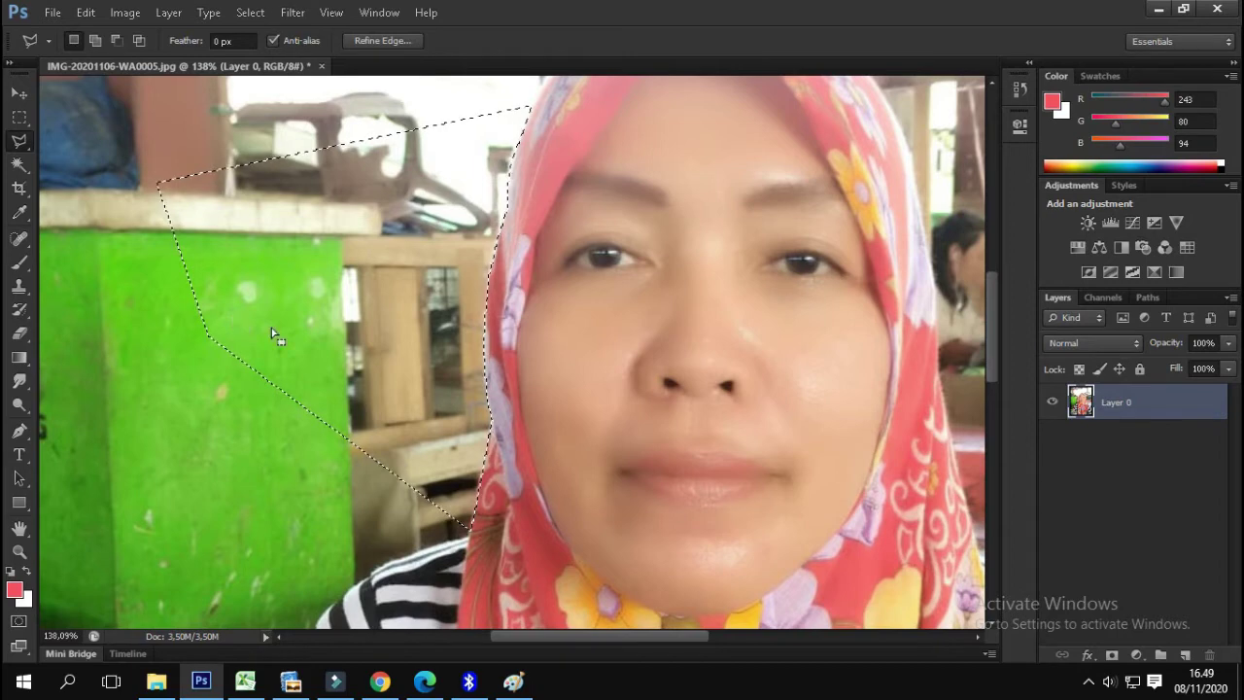
- Clear the selected background beside the hijab to transparency with Edit > Clear
{"action": "left_click", "coordinate": [86, 13]}
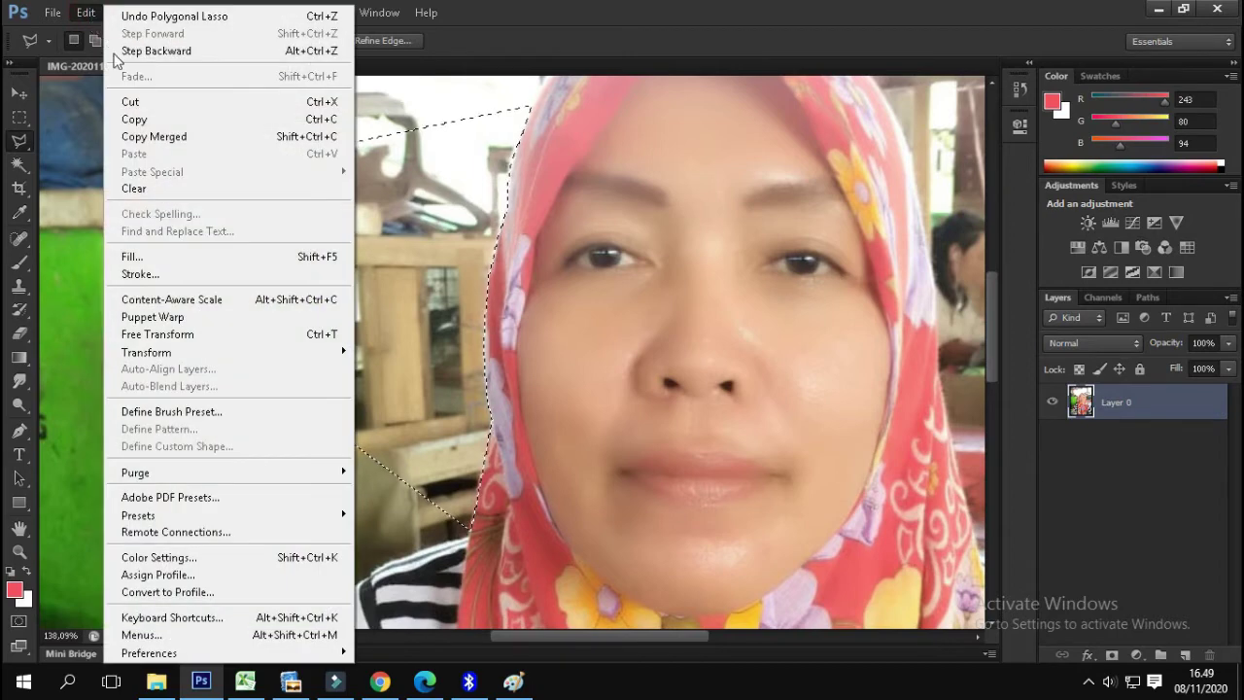
{"action": "left_click", "coordinate": [178, 189]}
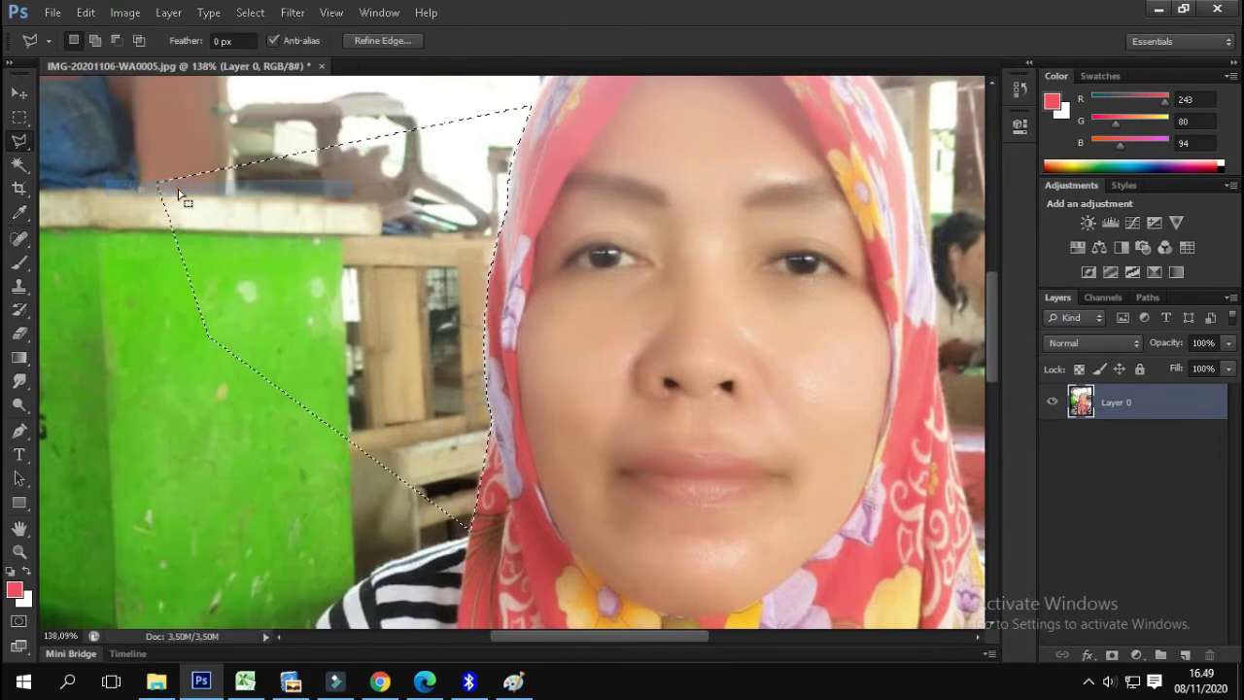
{"action": "scroll", "coordinate": [247, 277], "scroll_direction": "down", "scroll_amount": 5}
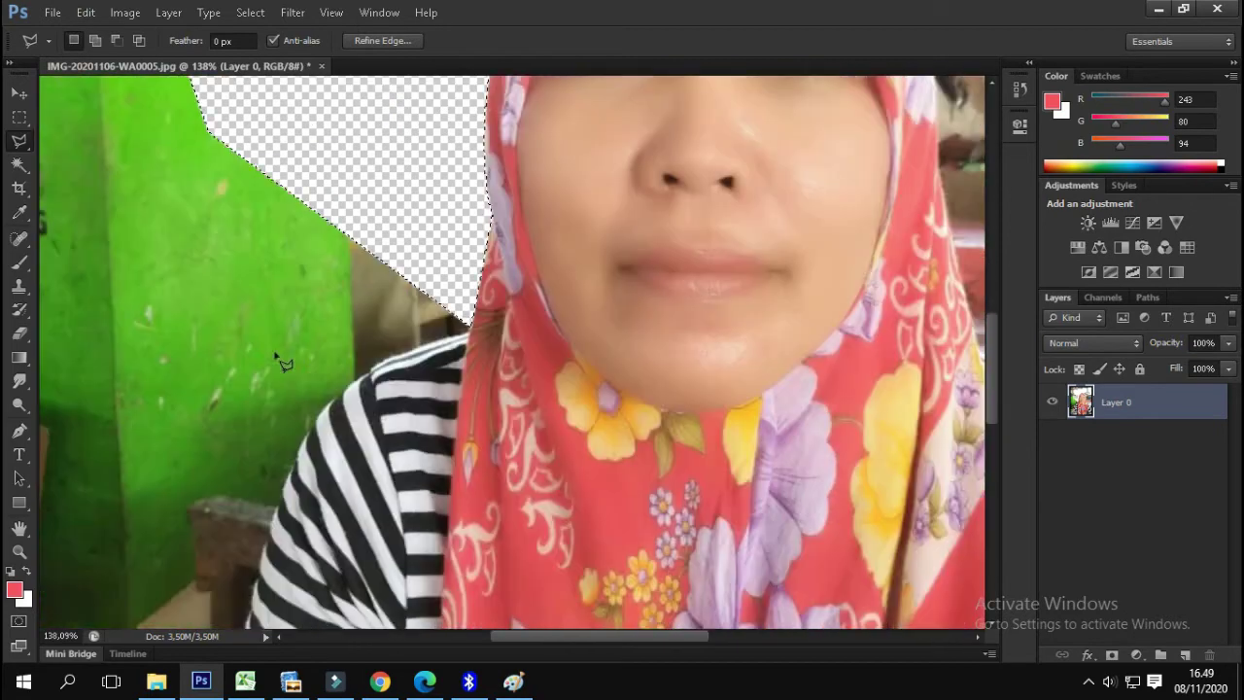
{"action": "left_click", "coordinate": [155, 140]}
- Select and delete the green area along the hijab and shoulder edge
{"action": "left_click", "coordinate": [387, 194]}
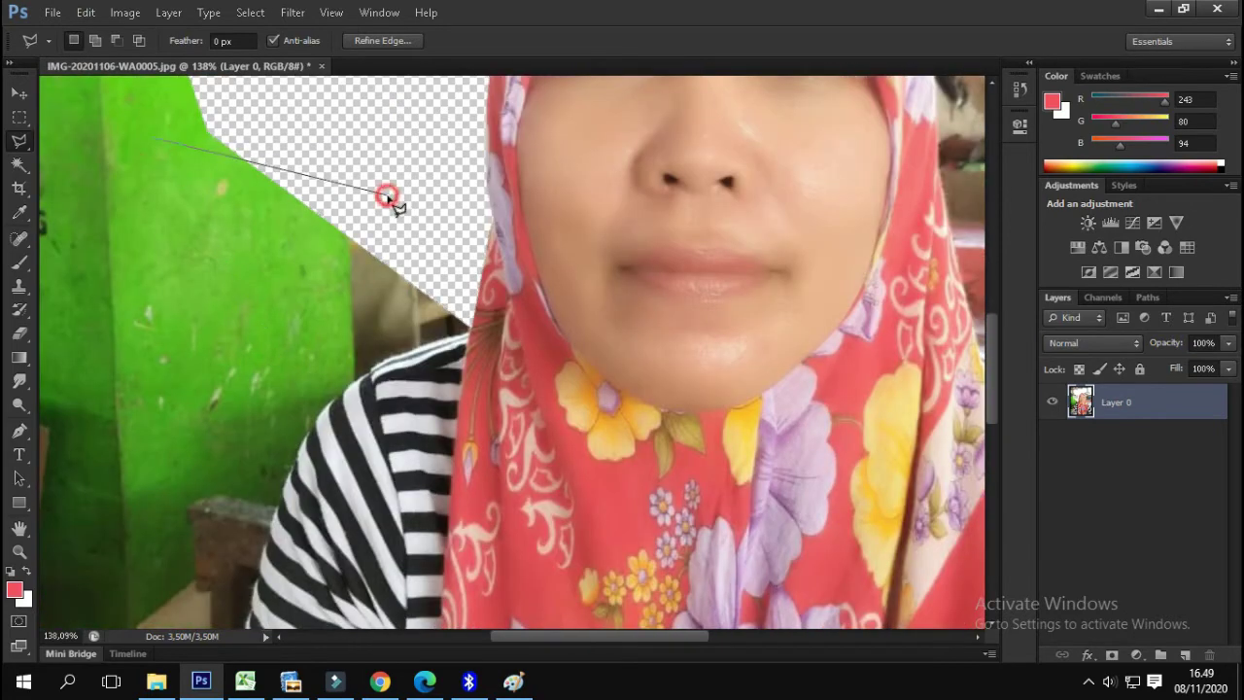
{"action": "left_click", "coordinate": [467, 326]}
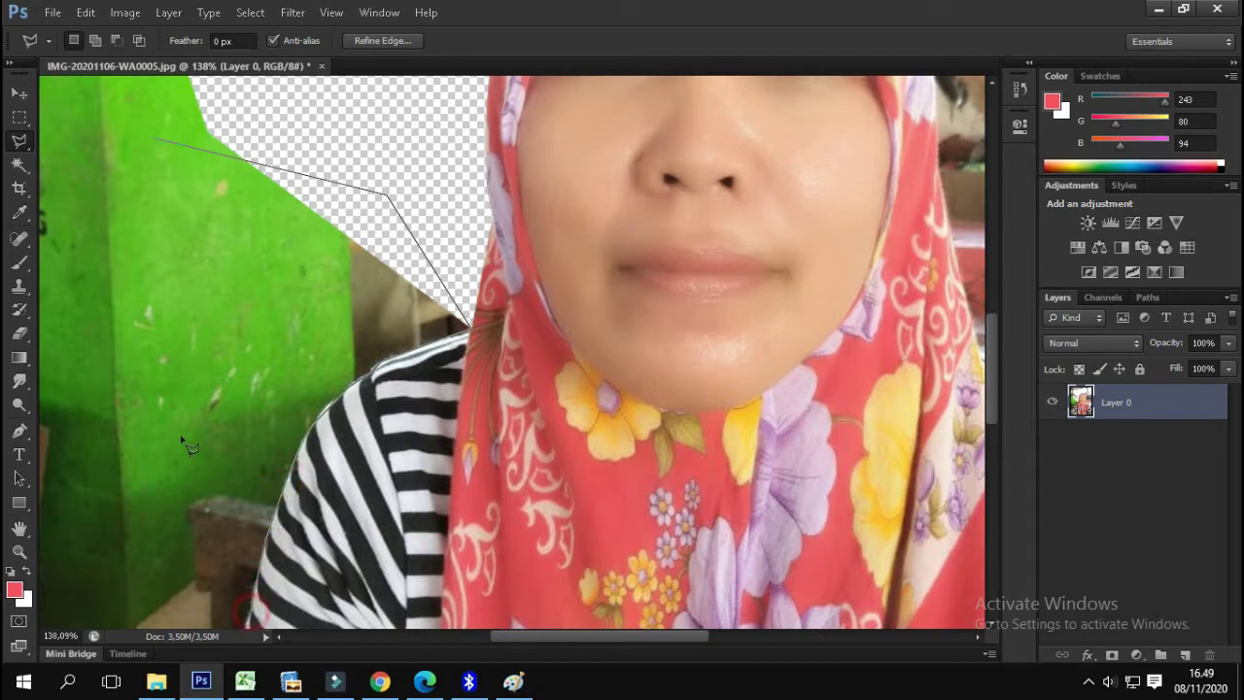
{"action": "left_click", "coordinate": [162, 383]}
{"action": "key", "text": "Delete"}
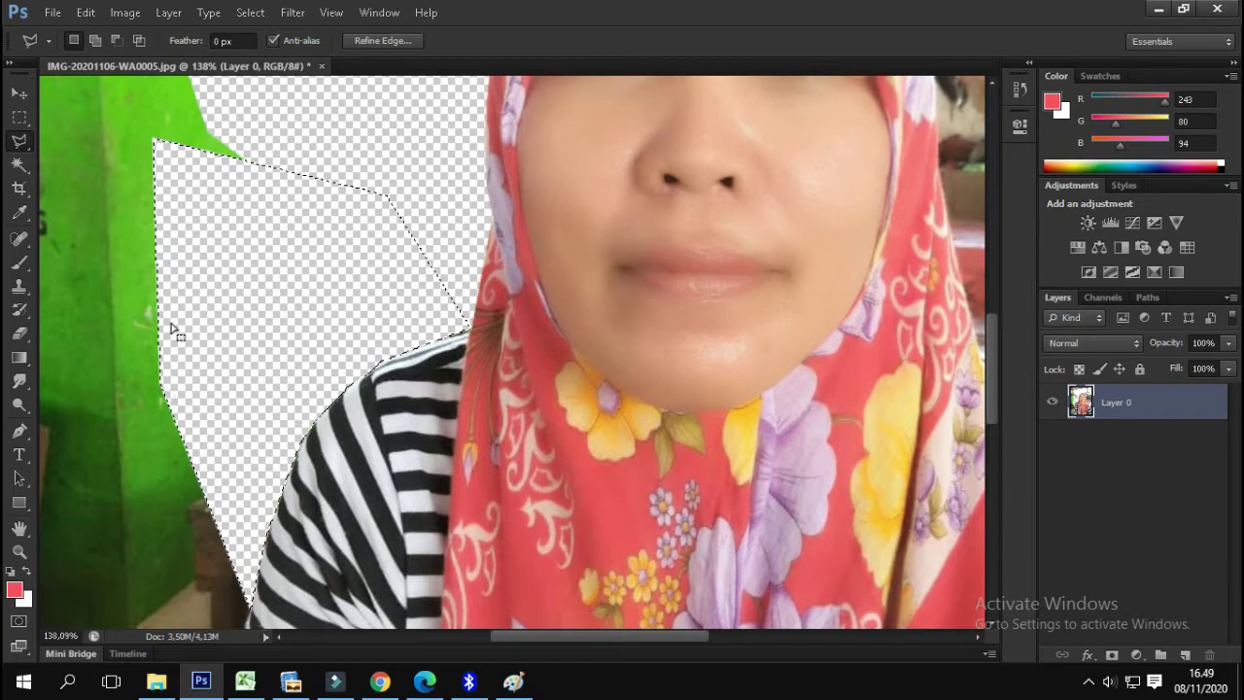
- Select and delete the green background patch left of the striped sleeve
{"action": "scroll", "coordinate": [515, 602], "scroll_direction": "down", "scroll_amount": 3}
{"action": "left_click_drag", "start_coordinate": [529, 639], "coordinate": [475, 640]}
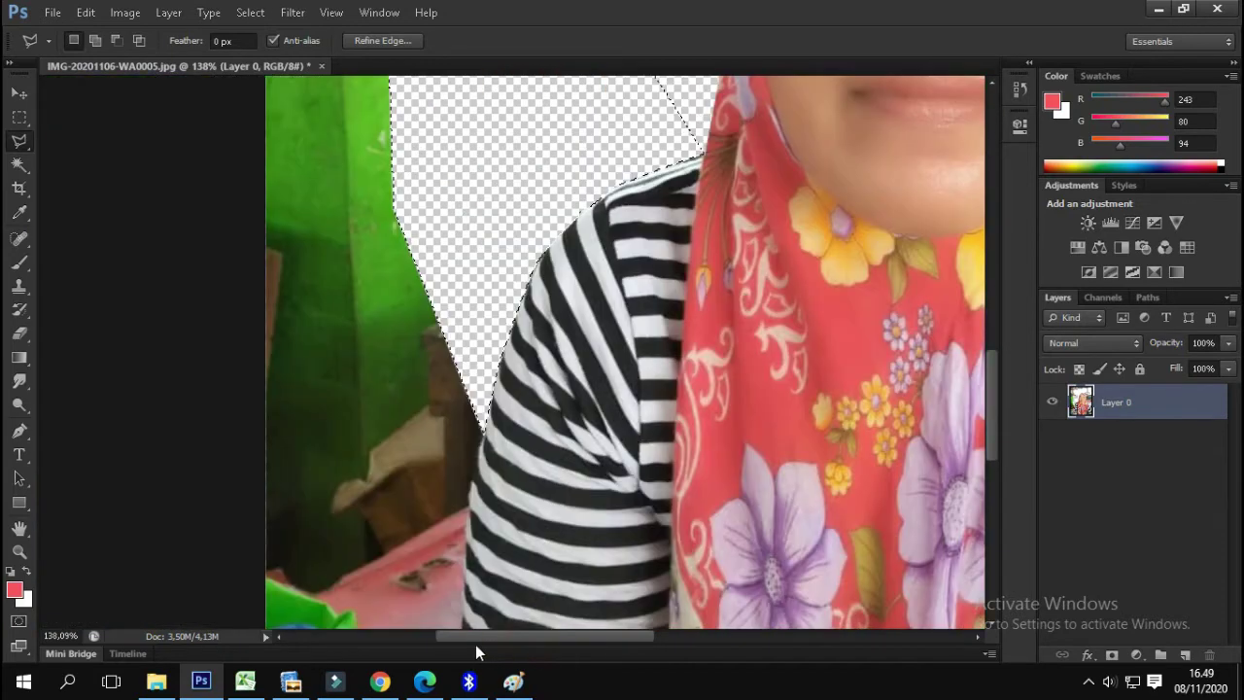
{"action": "left_click", "coordinate": [462, 211]}
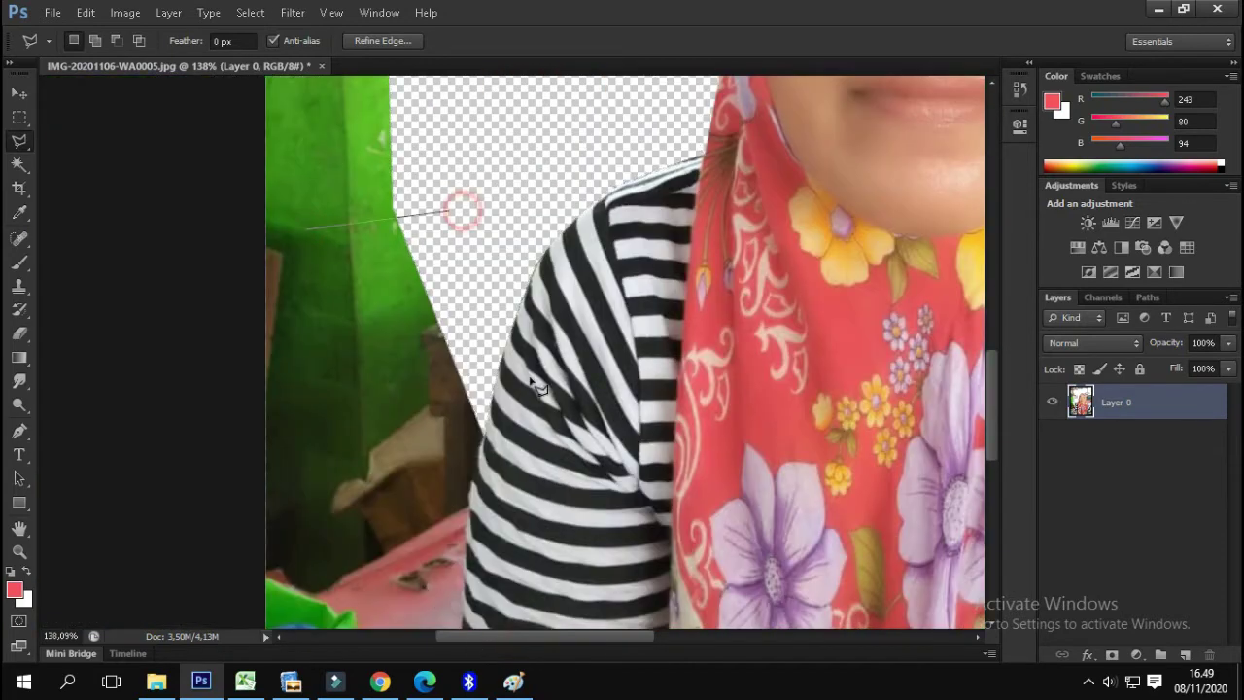
{"action": "left_click", "coordinate": [485, 427]}
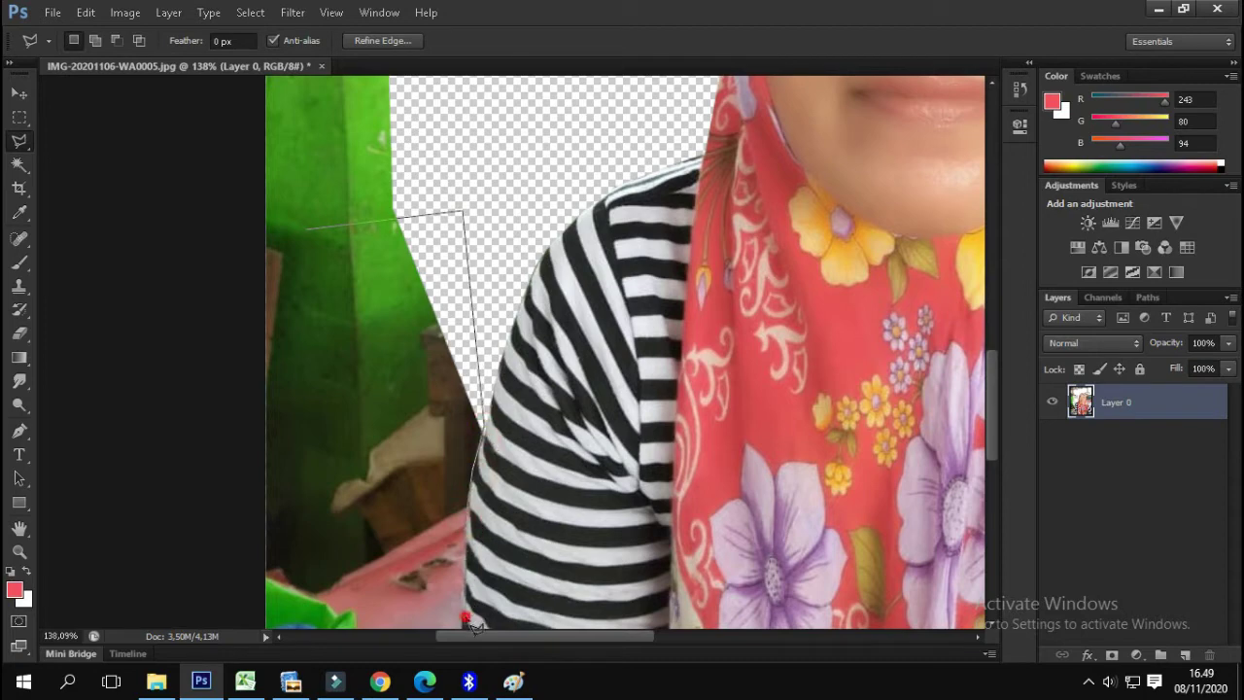
{"action": "left_click", "coordinate": [416, 627]}
{"action": "double_click", "coordinate": [303, 474]}
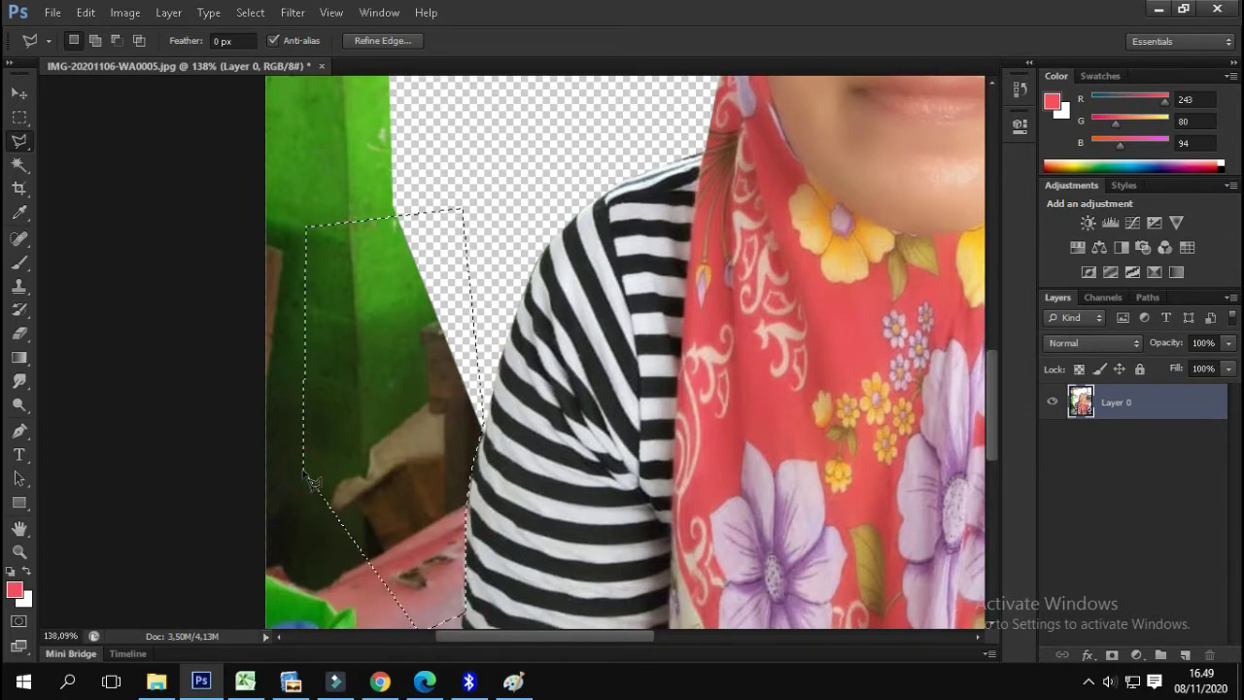
{"action": "key", "text": "Delete"}
- Select and delete the market background to the right of the shoulder
{"action": "scroll", "coordinate": [541, 643], "scroll_direction": "down", "scroll_amount": 2}
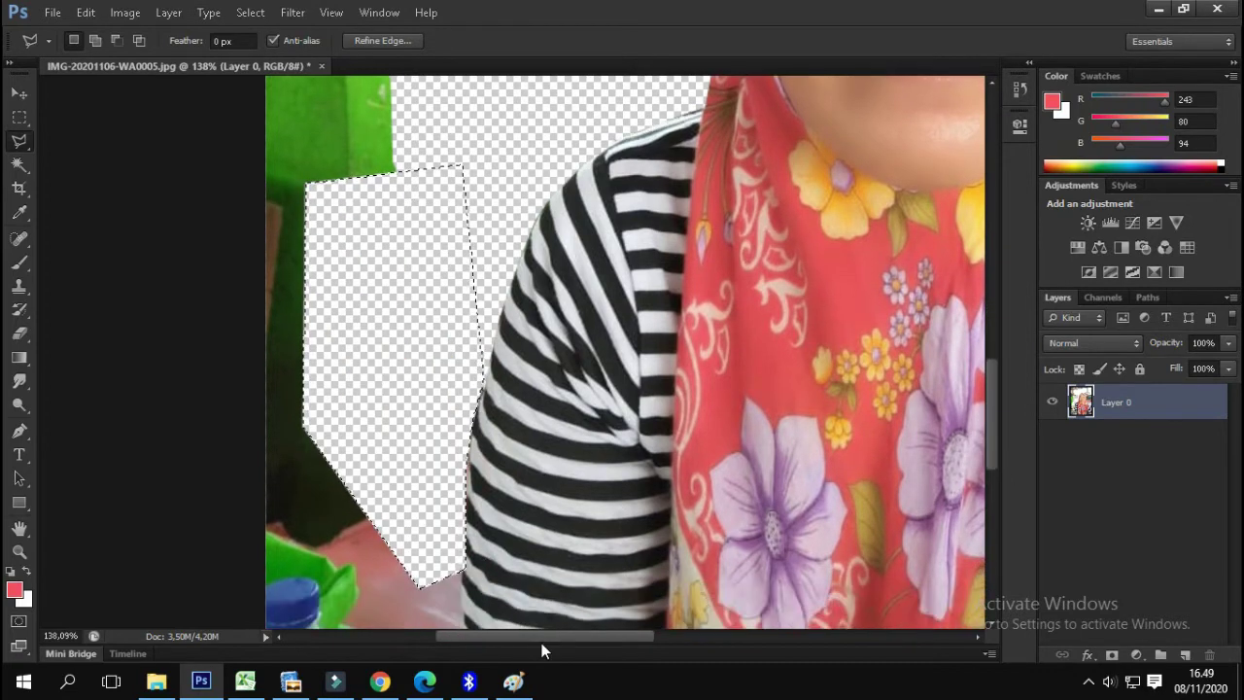
{"action": "left_click_drag", "start_coordinate": [542, 640], "coordinate": [899, 634]}
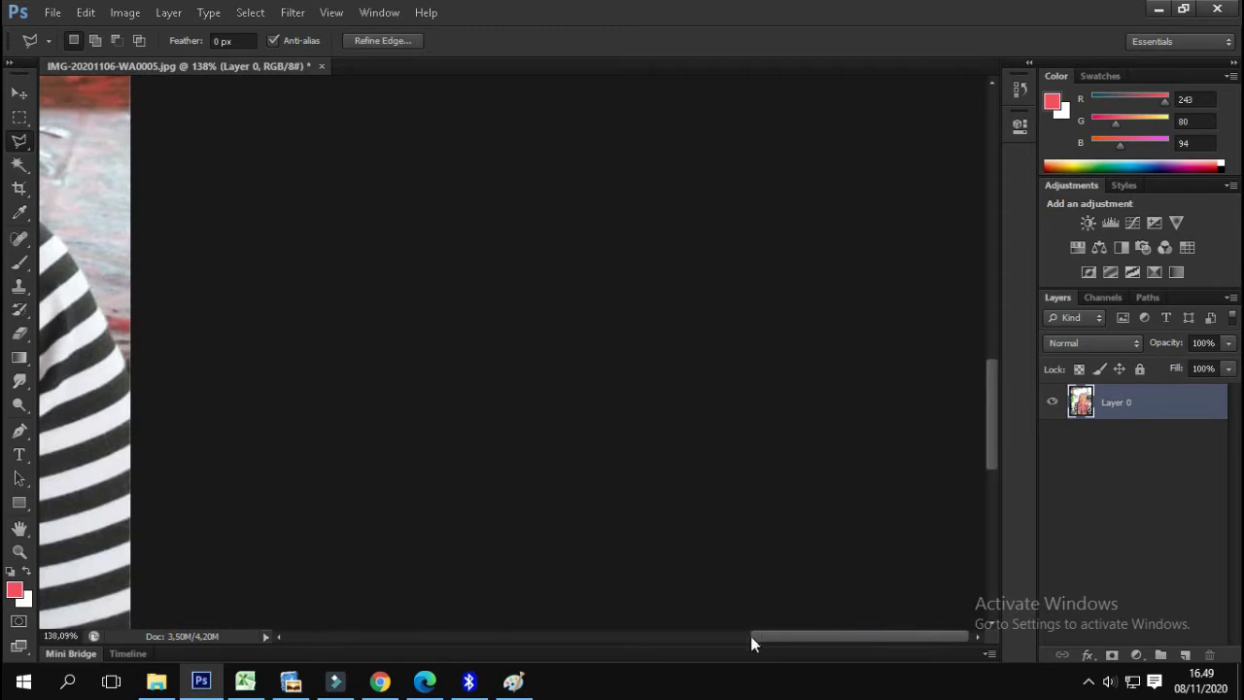
{"action": "left_click_drag", "start_coordinate": [779, 640], "coordinate": [687, 637]}
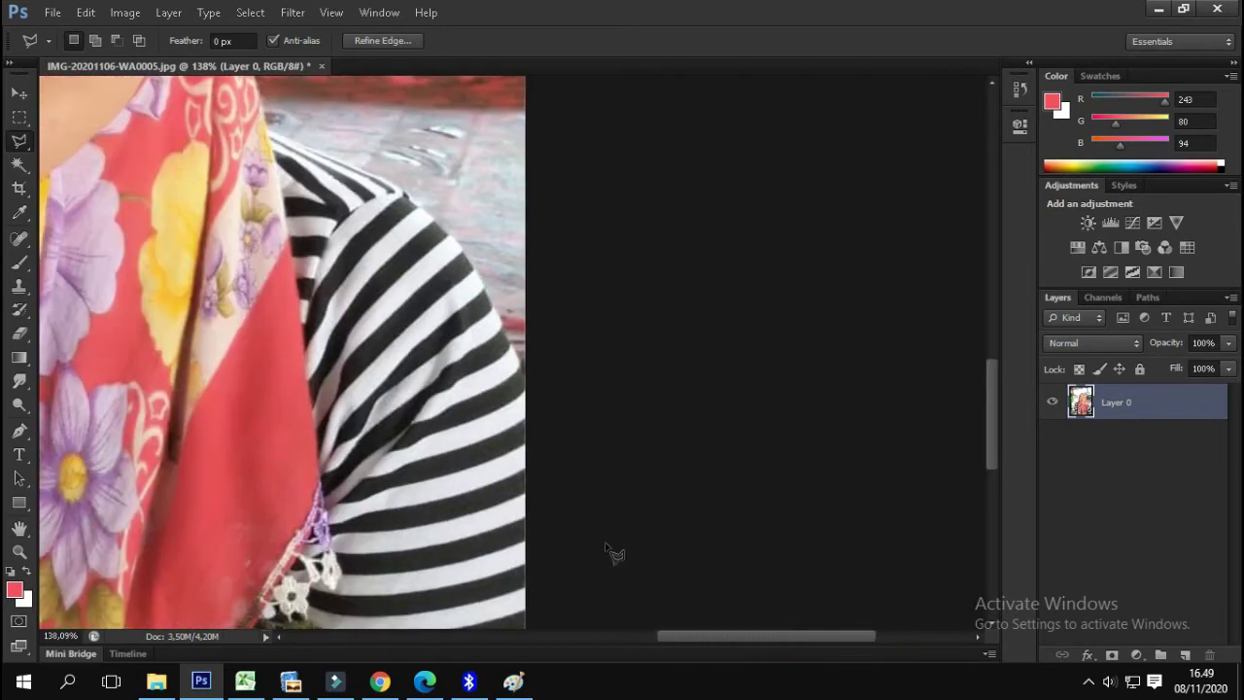
{"action": "left_click", "coordinate": [573, 568]}
{"action": "left_click", "coordinate": [523, 367]}
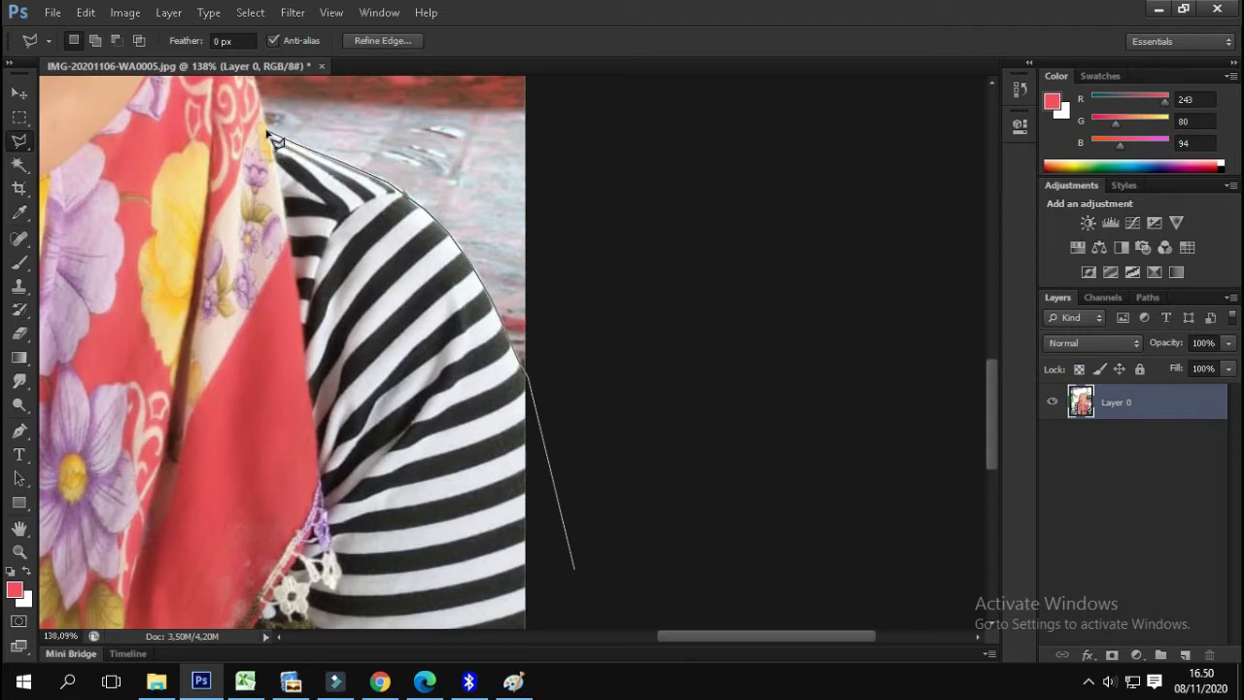
{"action": "left_click", "coordinate": [574, 125]}
{"action": "double_click", "coordinate": [674, 194]}
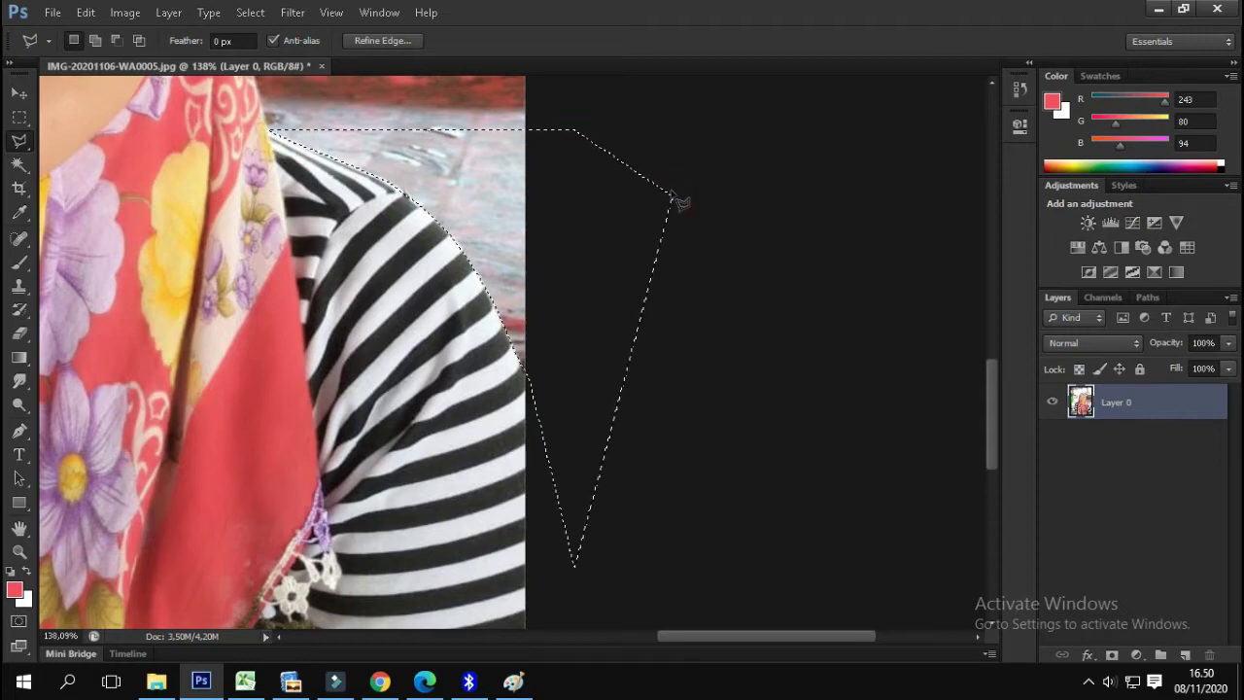
{"action": "key", "text": "Delete"}
- Outline the background beside the hijab, tracing the shoulder and scarf edges
{"action": "scroll", "coordinate": [702, 264], "scroll_direction": "up", "scroll_amount": 3}
{"action": "scroll", "coordinate": [713, 292], "scroll_direction": "up", "scroll_amount": 3}
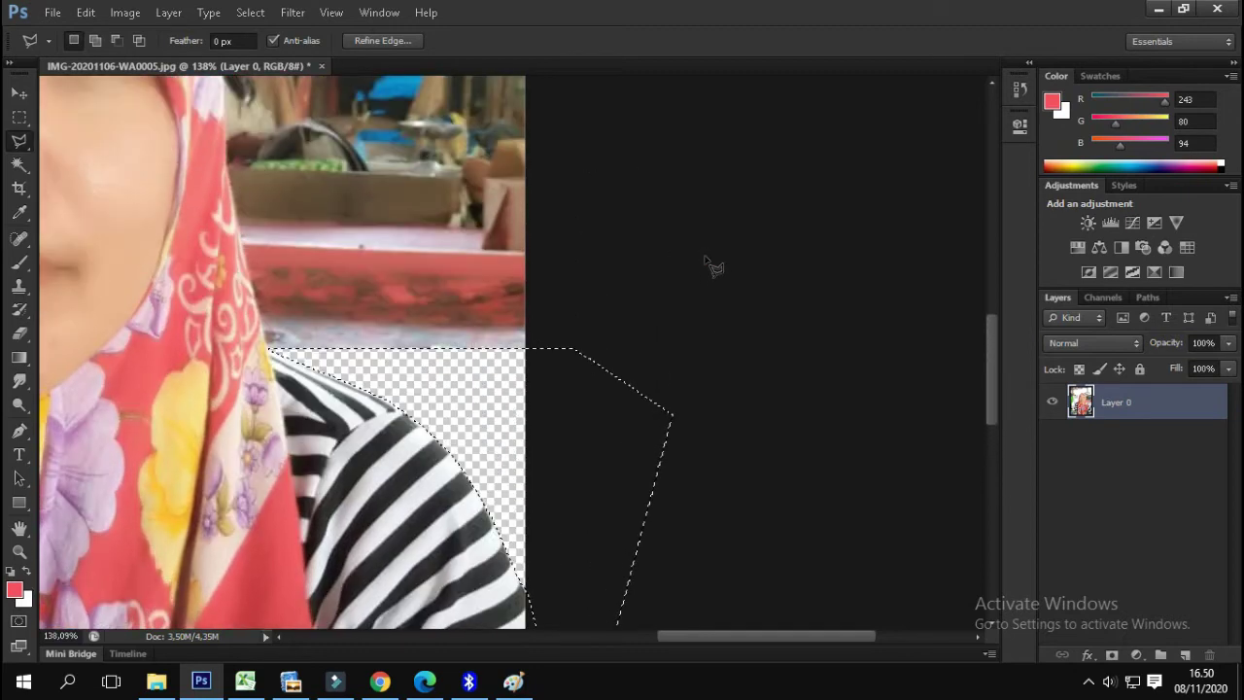
{"action": "left_click", "coordinate": [705, 256]}
{"action": "left_click", "coordinate": [498, 371]}
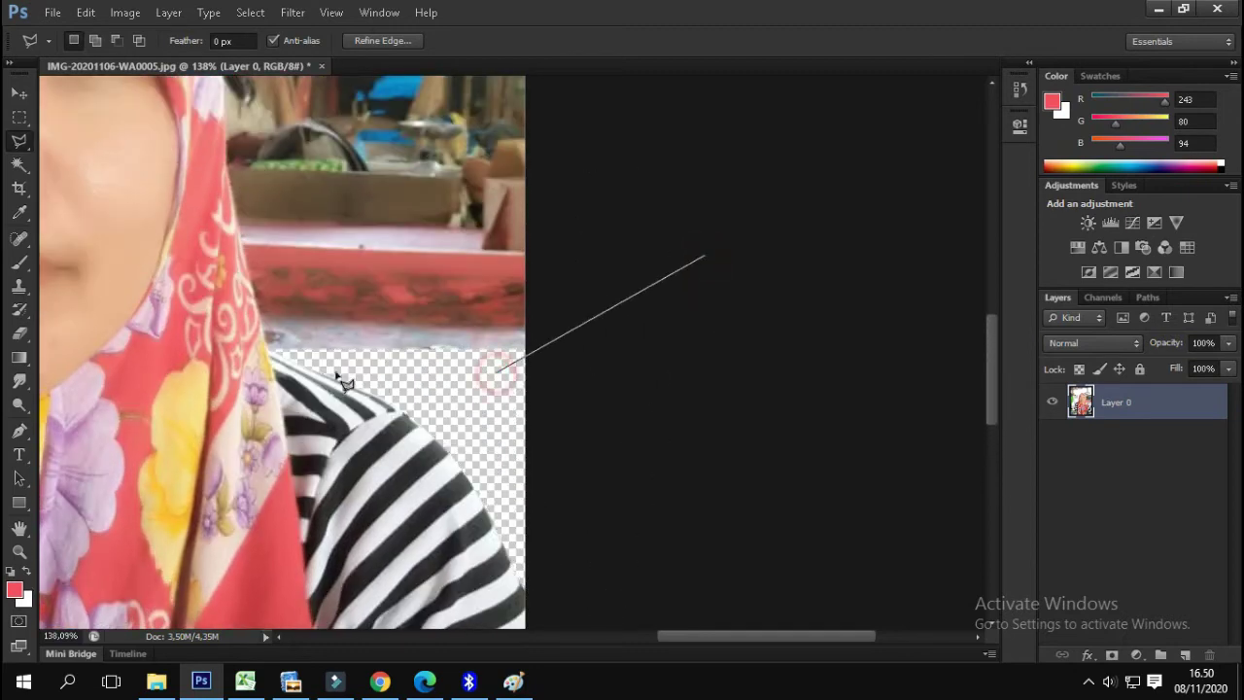
{"action": "left_click", "coordinate": [270, 351]}
{"action": "left_click", "coordinate": [237, 224]}
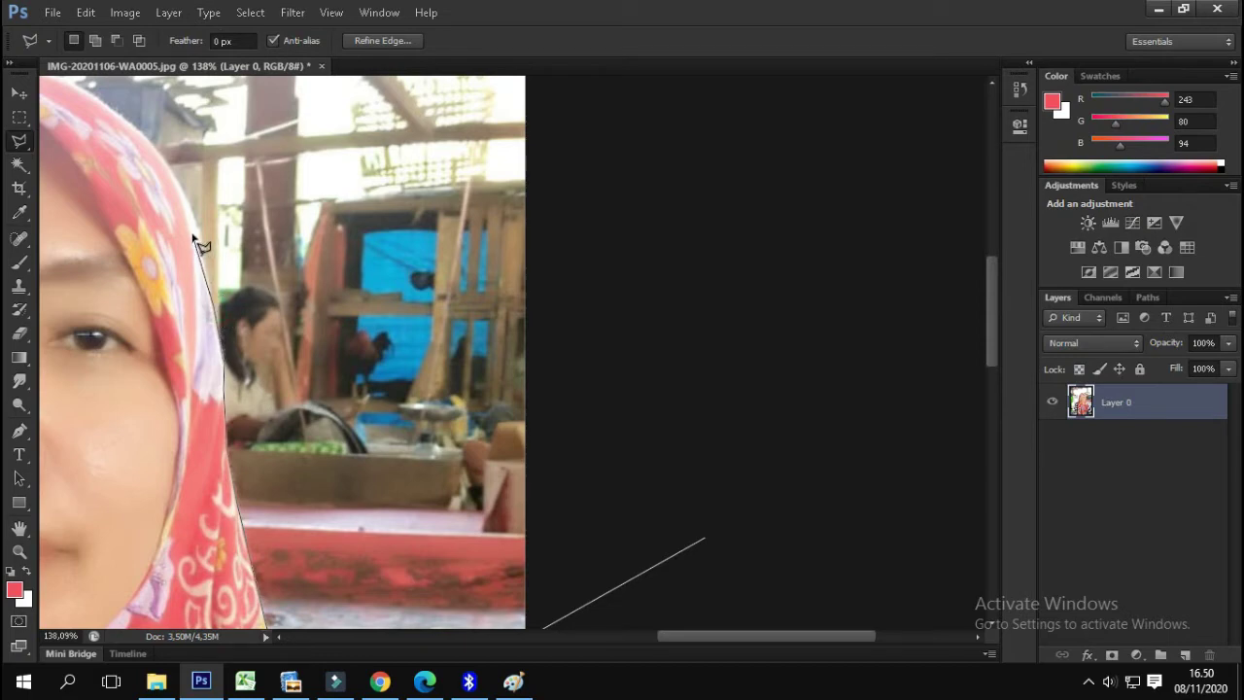
{"action": "left_click", "coordinate": [206, 263]}
{"action": "left_click", "coordinate": [145, 136]}
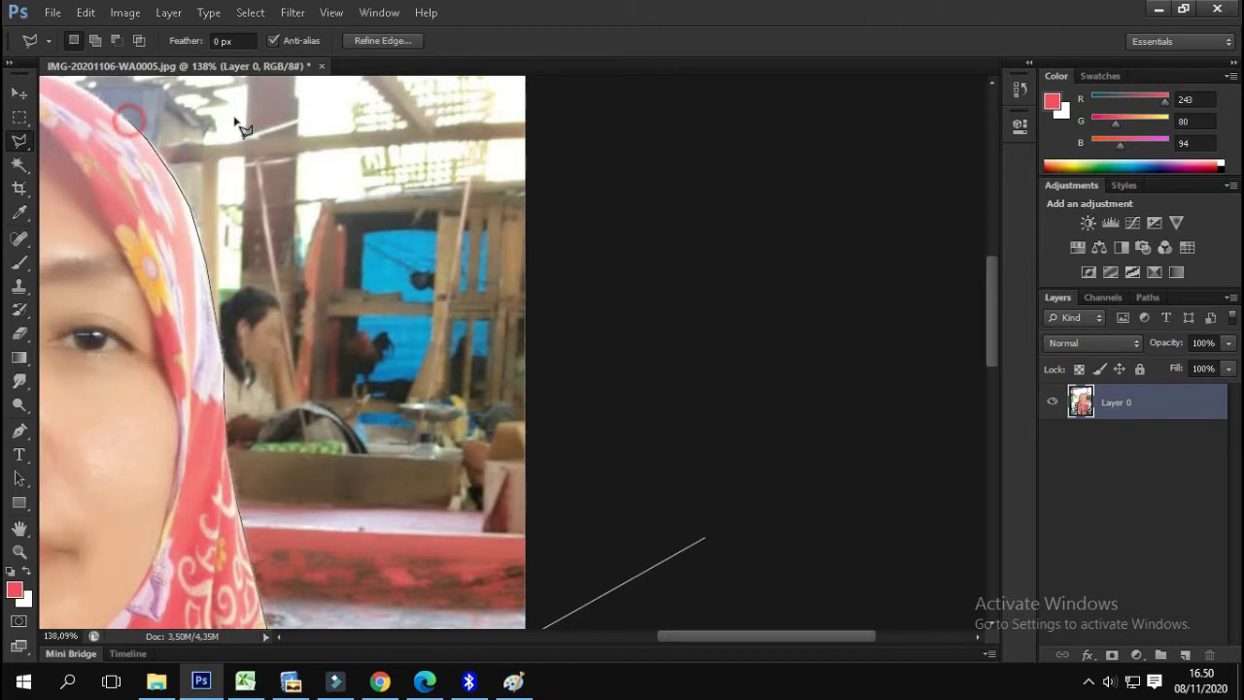
{"action": "left_click", "coordinate": [588, 136]}
{"action": "double_click", "coordinate": [641, 255]}
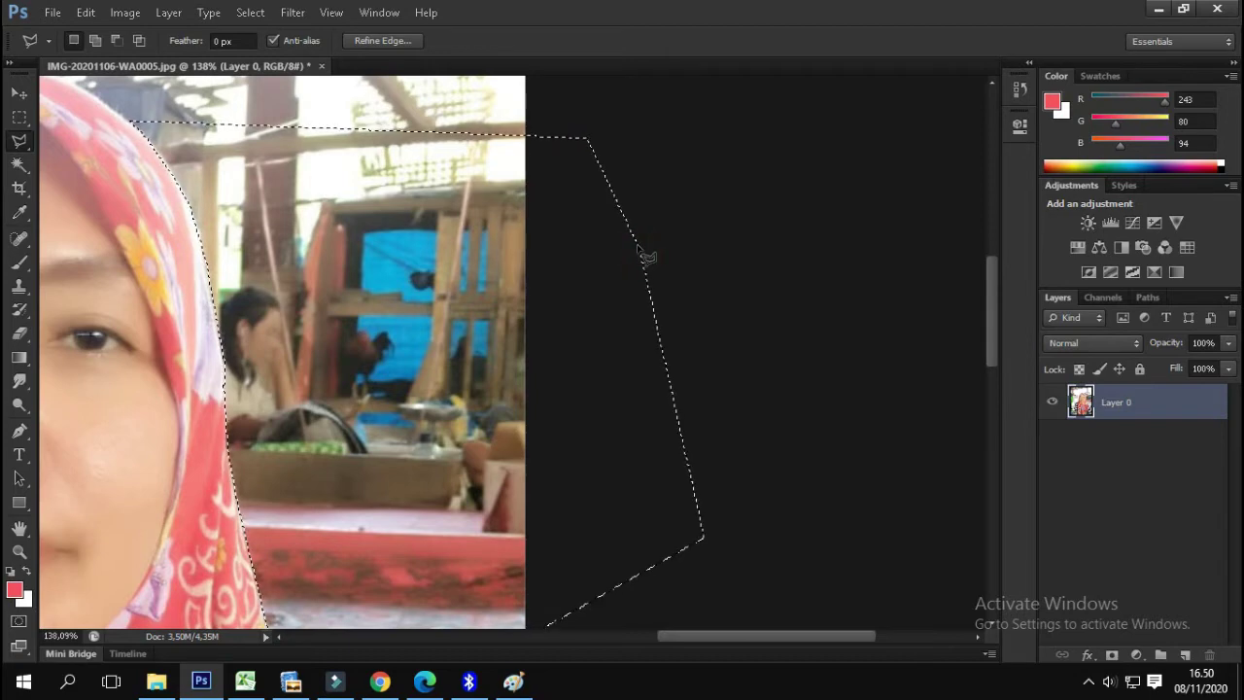
- Delete the outlined background beside the hijab
{"action": "key", "text": "Delete"}
{"action": "scroll", "coordinate": [738, 642], "scroll_direction": "up", "scroll_amount": 1}
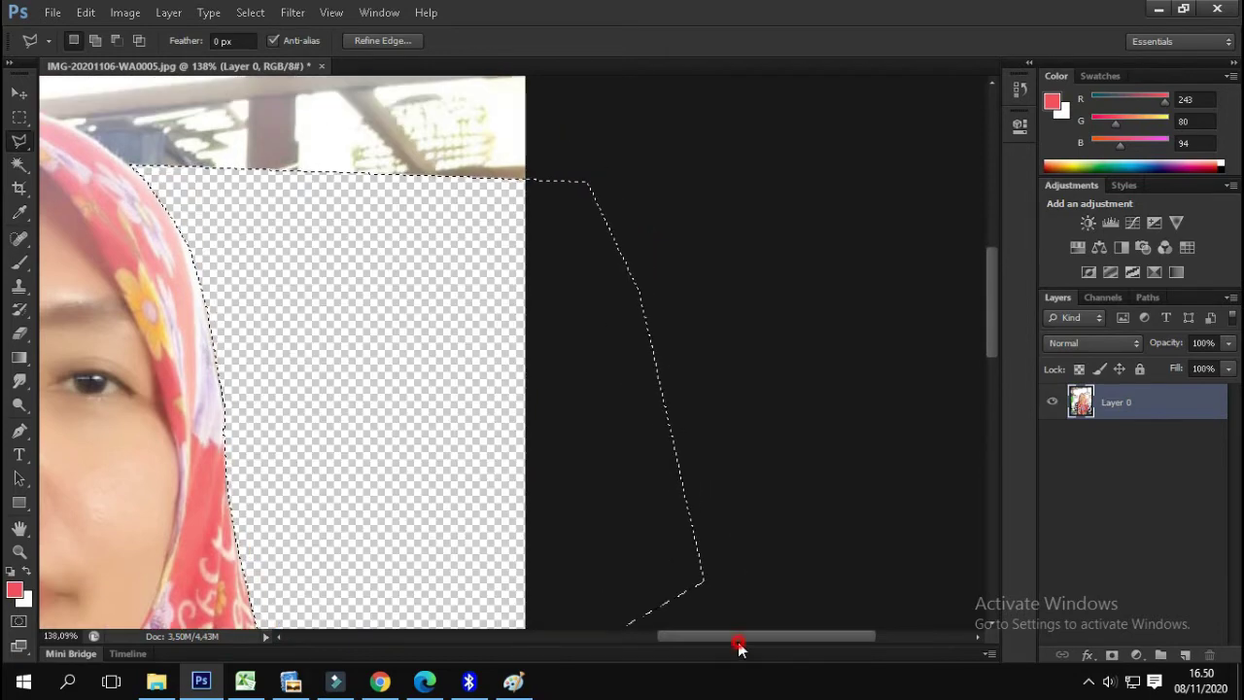
{"action": "scroll", "coordinate": [736, 644], "scroll_direction": "left", "scroll_amount": 5}
{"action": "scroll", "coordinate": [519, 503], "scroll_direction": "up", "scroll_amount": 3}
- Outline the background above the head, tracing along the top of the hijab
{"action": "scroll", "coordinate": [292, 311], "scroll_direction": "up", "scroll_amount": 2}
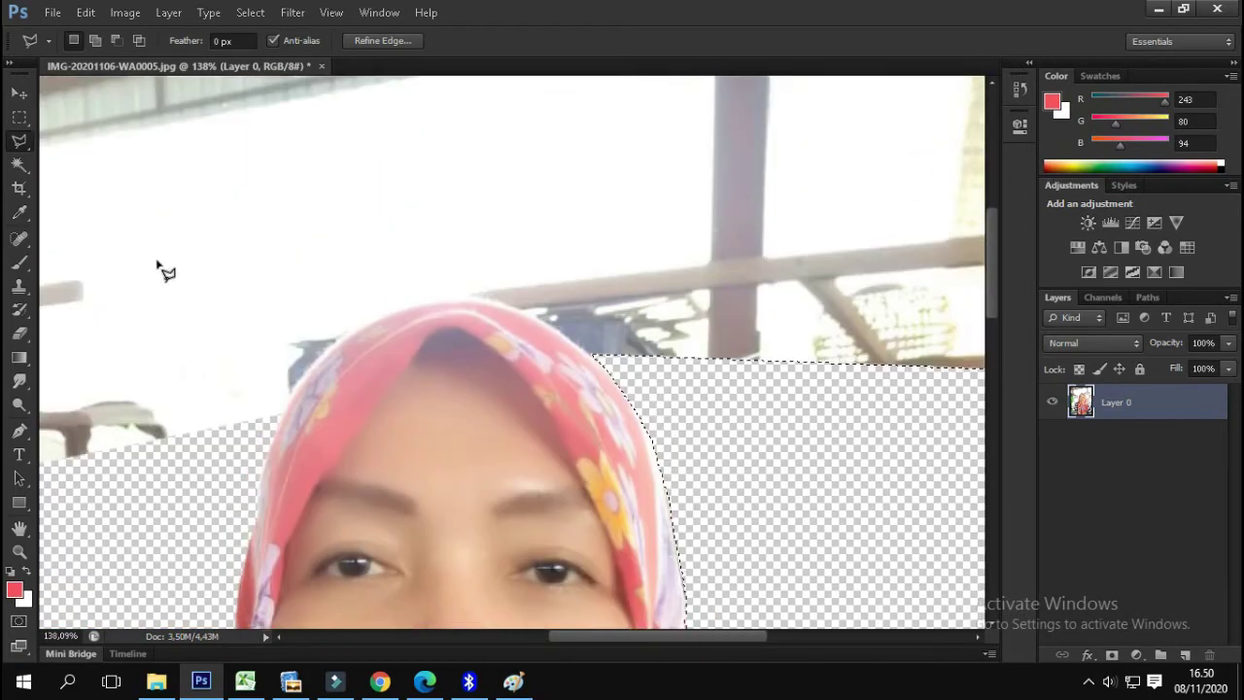
{"action": "left_click", "coordinate": [98, 168]}
{"action": "left_click", "coordinate": [194, 478]}
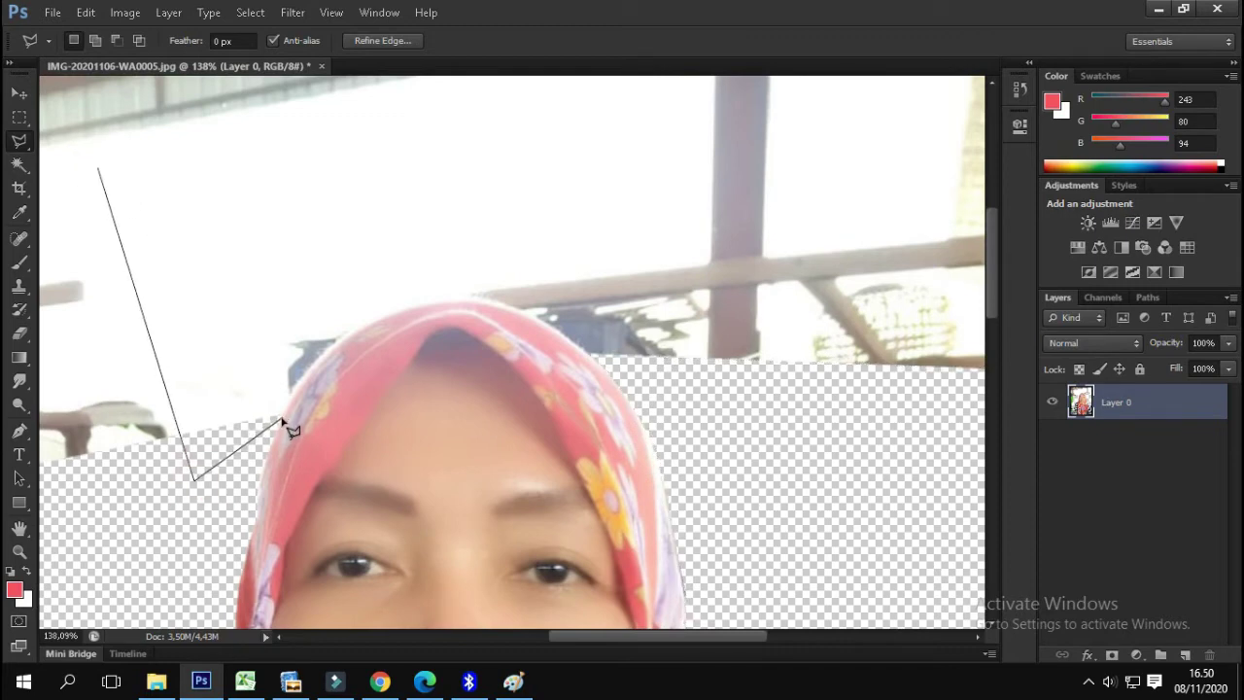
{"action": "left_click", "coordinate": [283, 415]}
{"action": "left_click", "coordinate": [306, 374]}
{"action": "left_click", "coordinate": [332, 348]}
{"action": "left_click", "coordinate": [363, 327]}
{"action": "left_click", "coordinate": [400, 308]}
{"action": "left_click", "coordinate": [429, 299]}
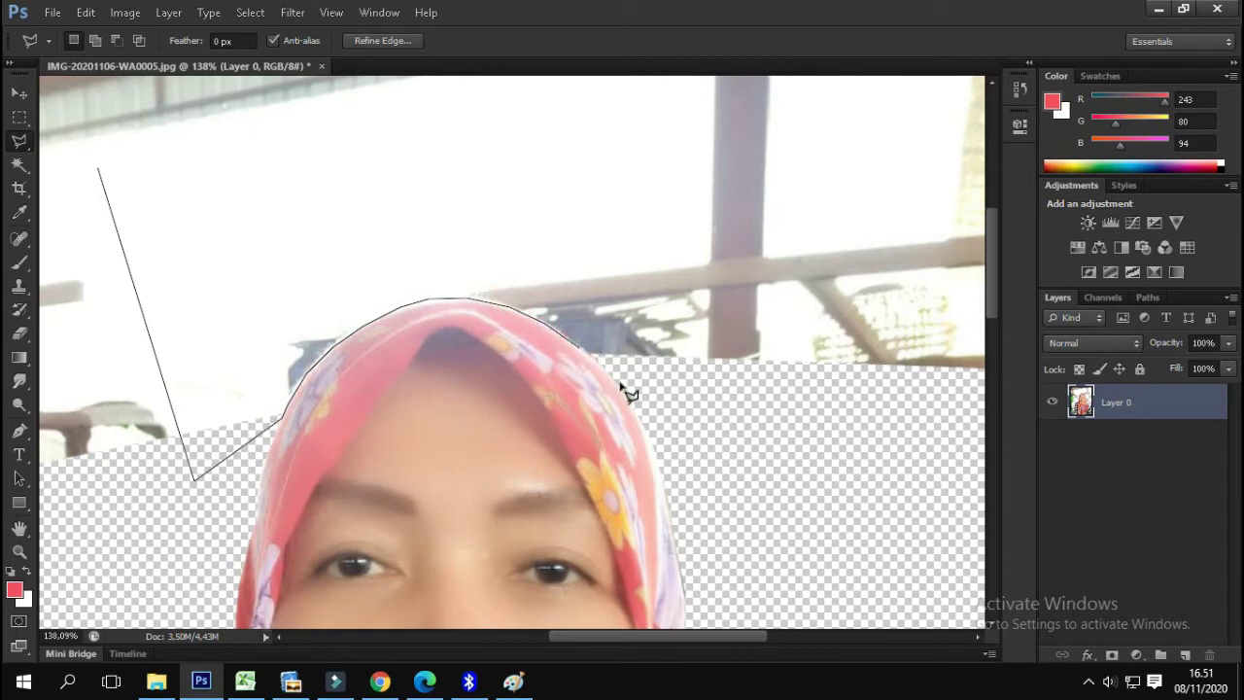
{"action": "left_click", "coordinate": [910, 363]}
{"action": "left_click", "coordinate": [848, 198]}
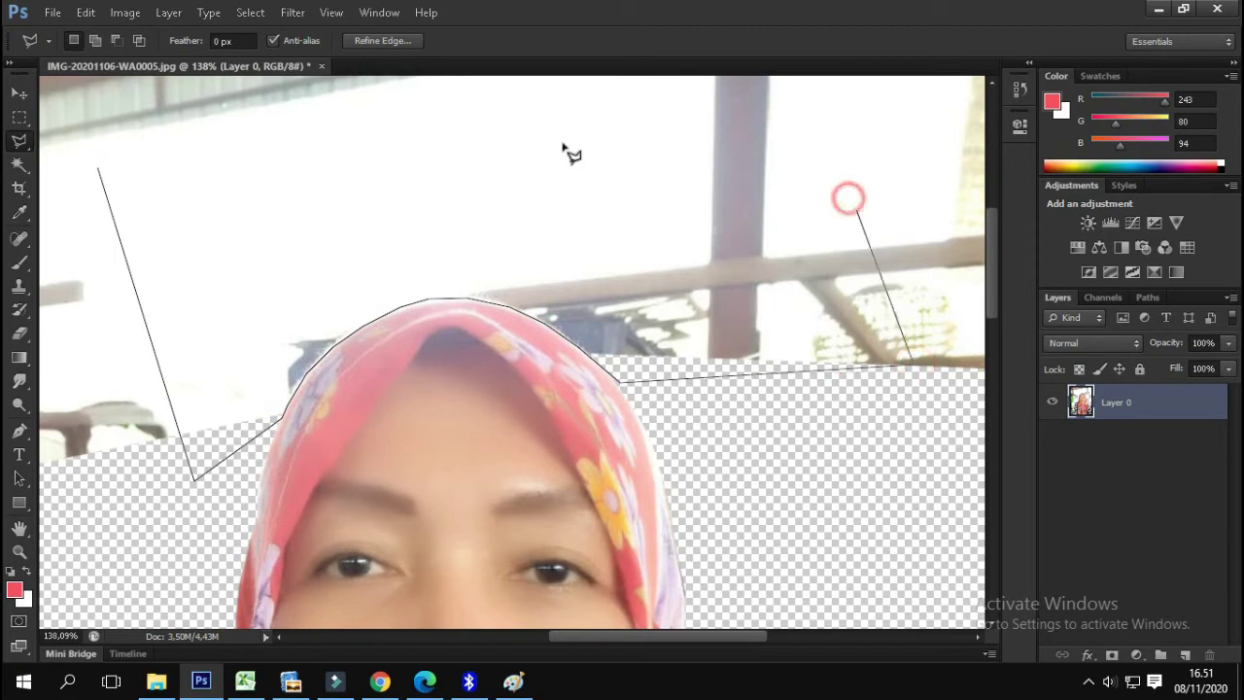
{"action": "left_click", "coordinate": [564, 145]}
{"action": "double_click", "coordinate": [564, 145]}
- Clear the area above the hijab to transparency with Edit > Clear
{"action": "key", "text": "Delete"}
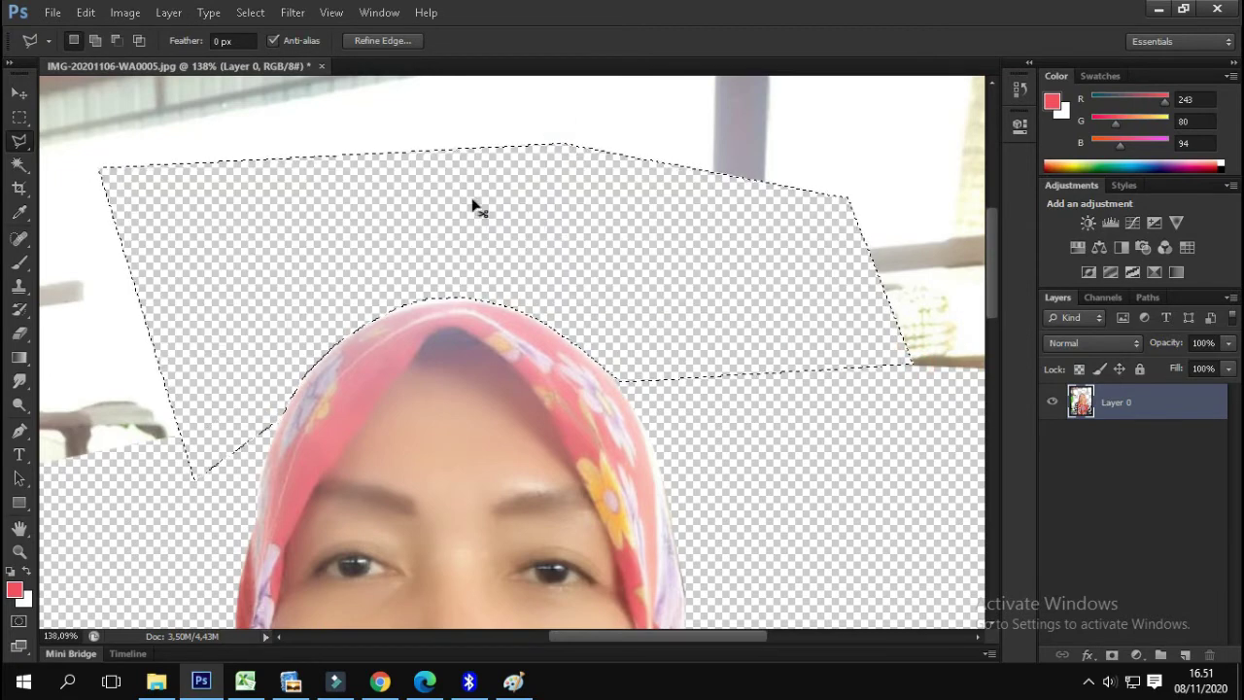
{"action": "key", "text": "ctrl+z"}
{"action": "left_click", "coordinate": [124, 12]}
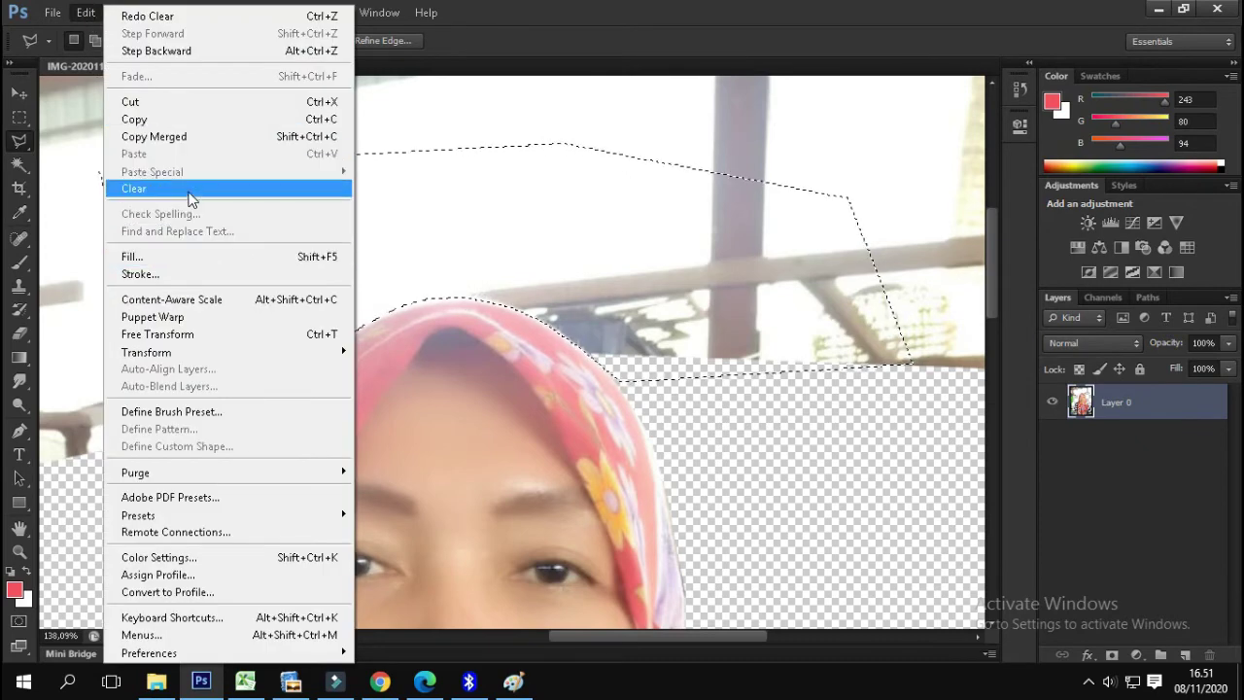
{"action": "left_click", "coordinate": [188, 194]}
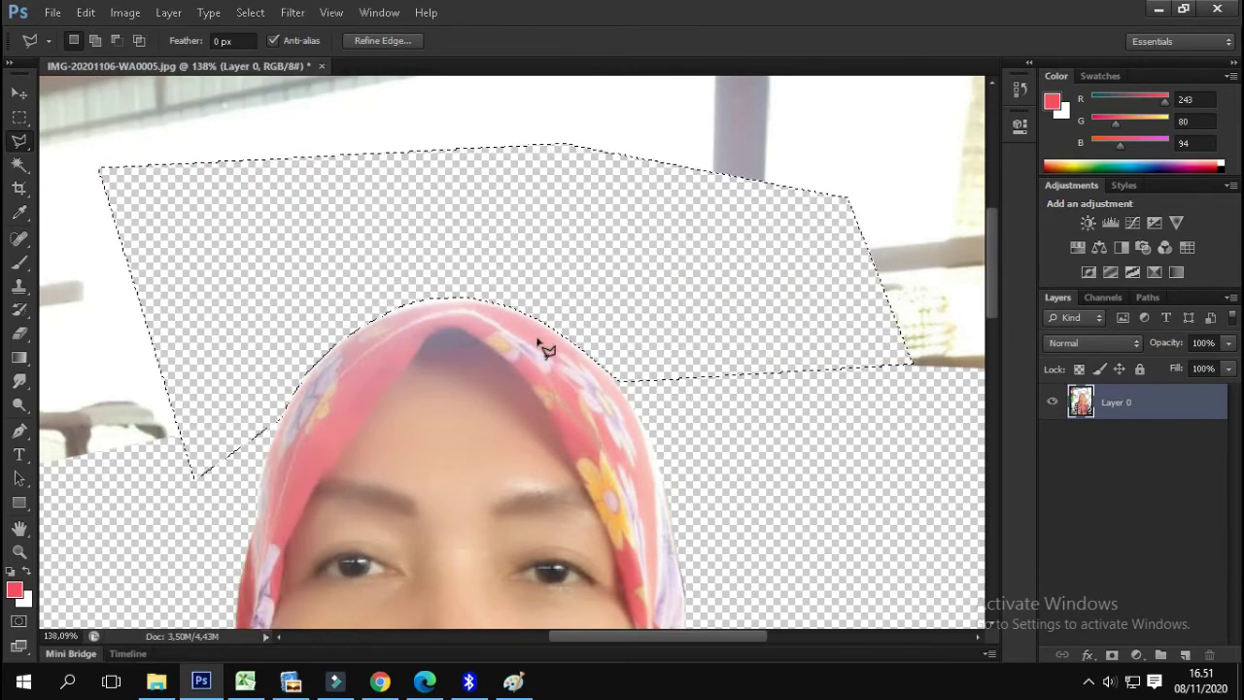
{"action": "scroll", "coordinate": [544, 347], "scroll_direction": "down", "scroll_amount": 3}
{"action": "scroll", "coordinate": [547, 350], "scroll_direction": "down", "scroll_amount": 2}
- Trace a lasso outline around the hijab and down the left shoulder
{"action": "left_click", "coordinate": [813, 509]}
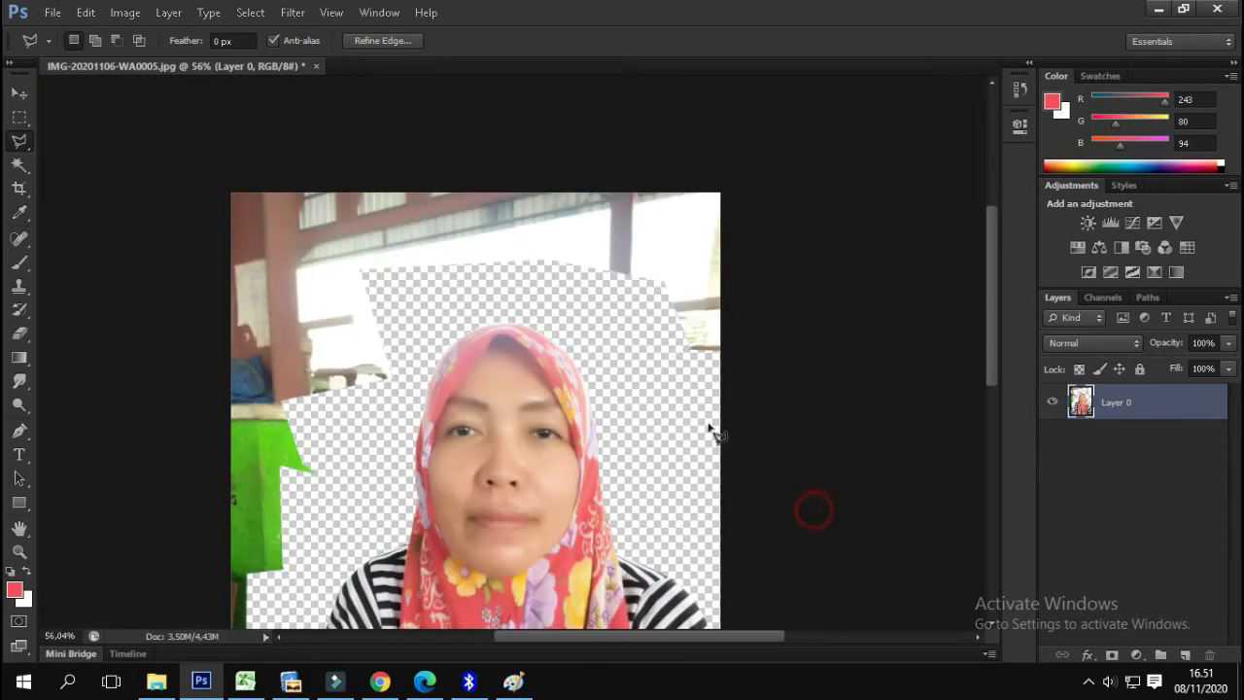
{"action": "left_click", "coordinate": [677, 390]}
{"action": "left_click", "coordinate": [558, 299]}
{"action": "left_click", "coordinate": [428, 292]}
{"action": "left_click", "coordinate": [409, 371]}
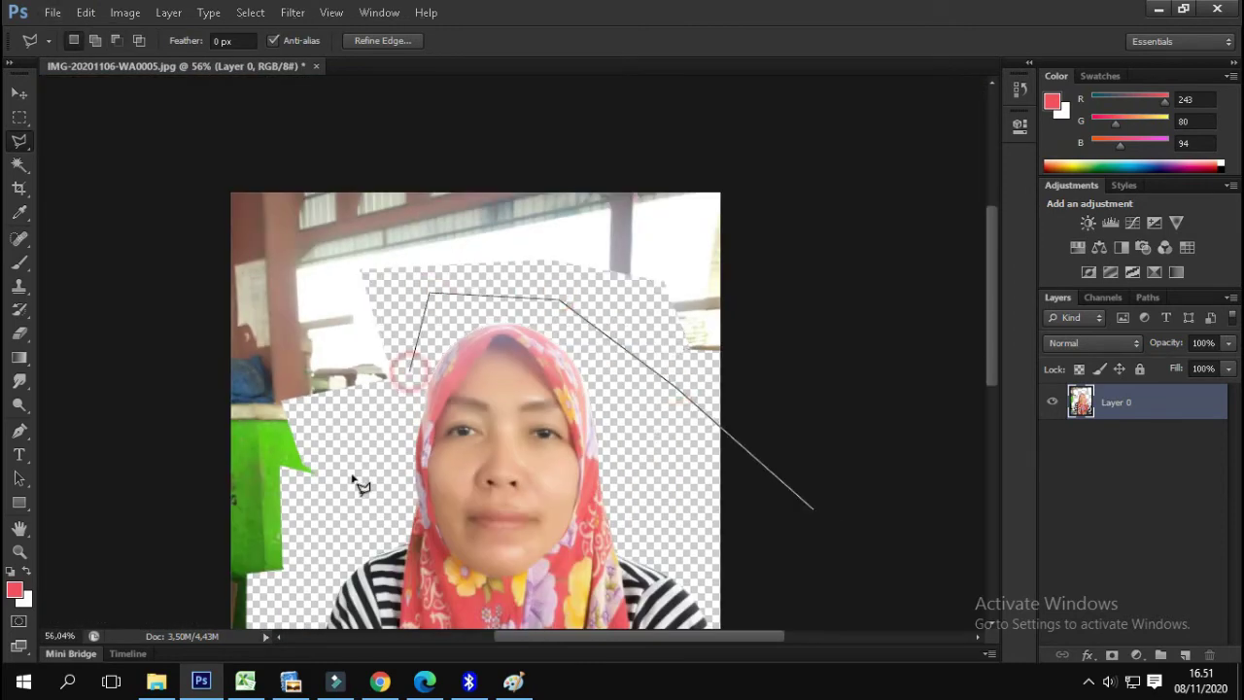
{"action": "left_click", "coordinate": [352, 478]}
{"action": "left_click", "coordinate": [316, 581]}
{"action": "mouse_move", "coordinate": [245, 680]}
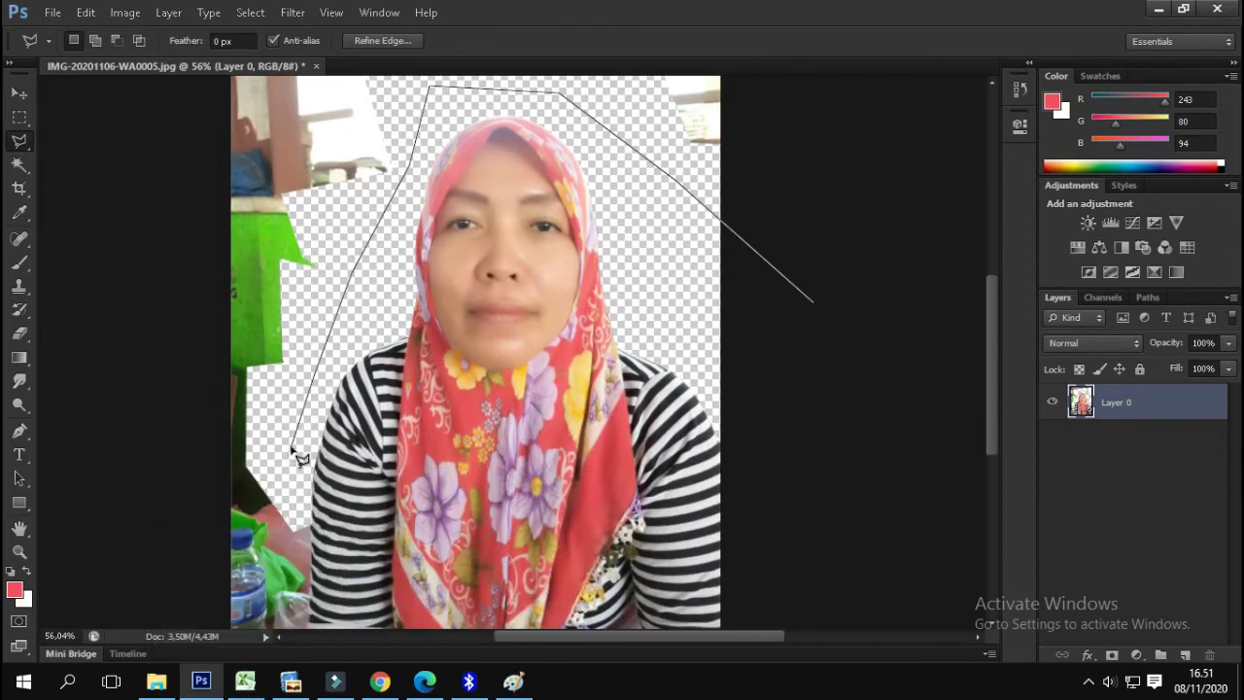
{"action": "left_click", "coordinate": [291, 448]}
{"action": "left_click", "coordinate": [309, 522]}
- Close the outline around all remaining background, delete it, and deselect
{"action": "left_click", "coordinate": [203, 613]}
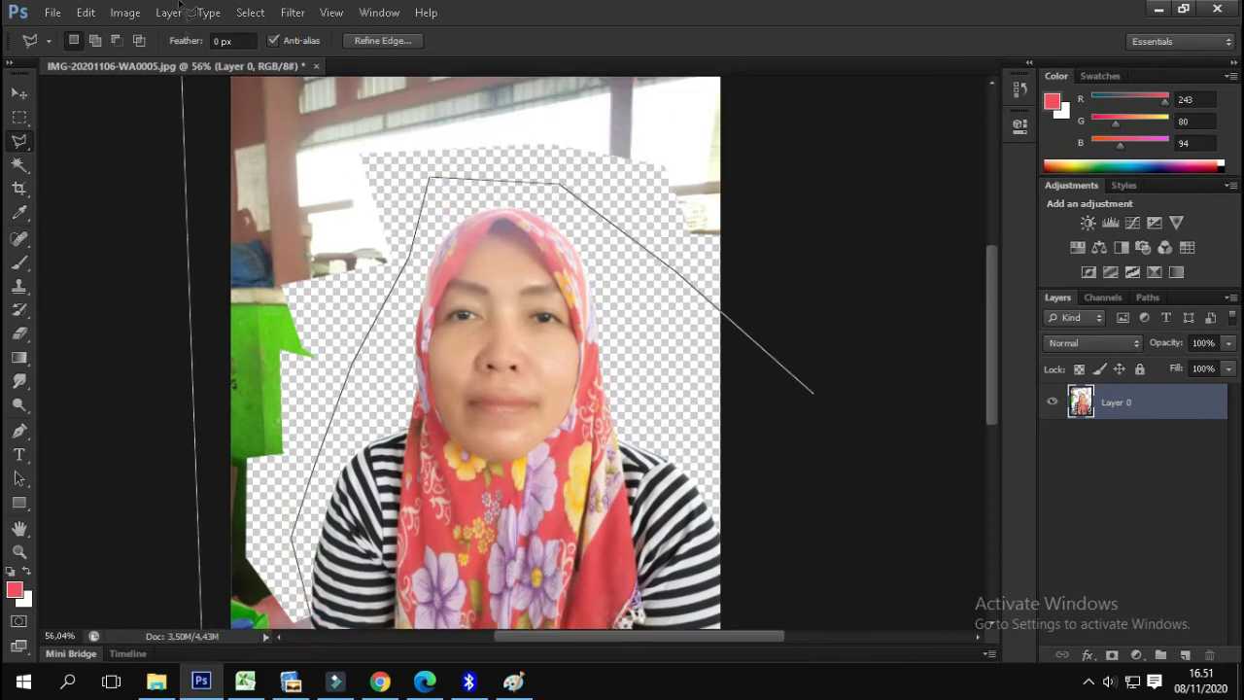
{"action": "left_click", "coordinate": [163, 120]}
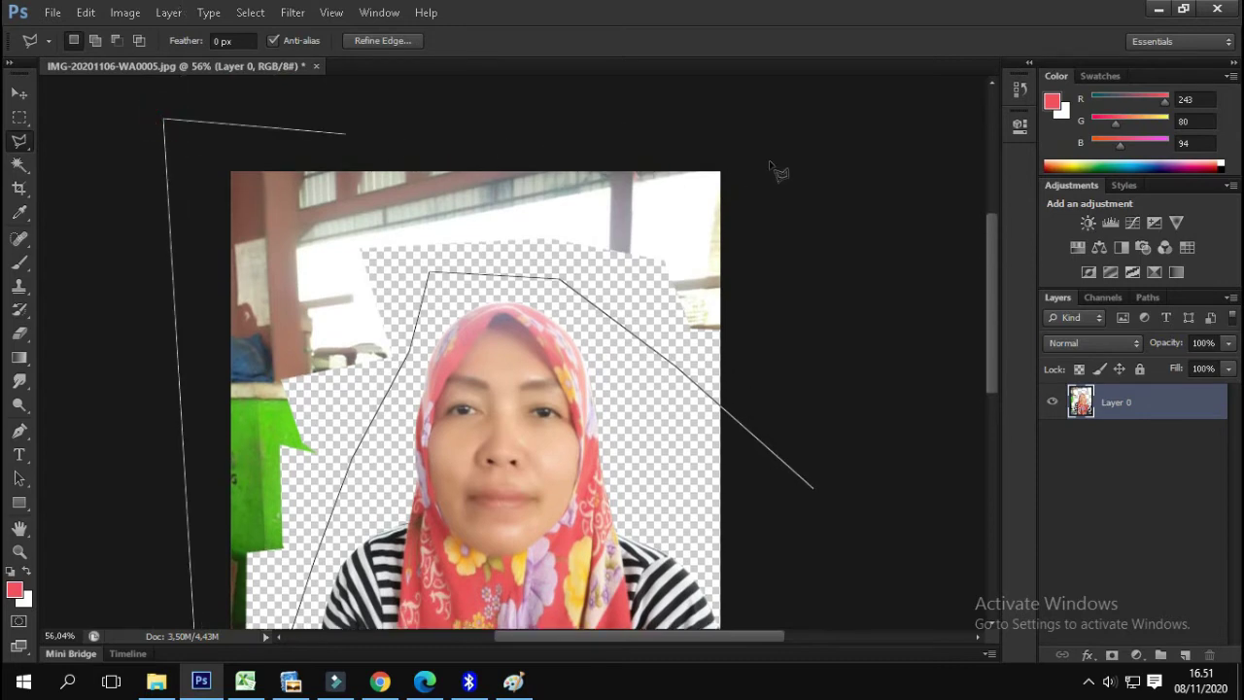
{"action": "left_click", "coordinate": [849, 127]}
{"action": "double_click", "coordinate": [827, 255]}
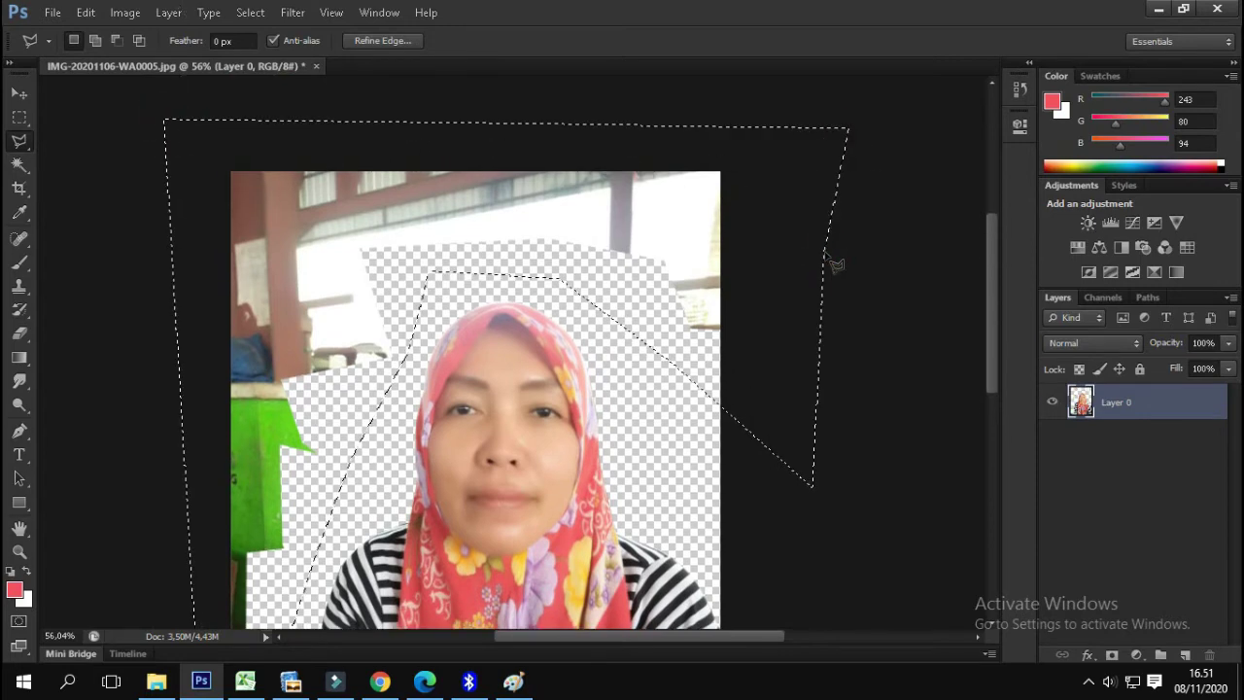
{"action": "key", "text": "Delete"}
{"action": "key", "text": "ctrl+d"}
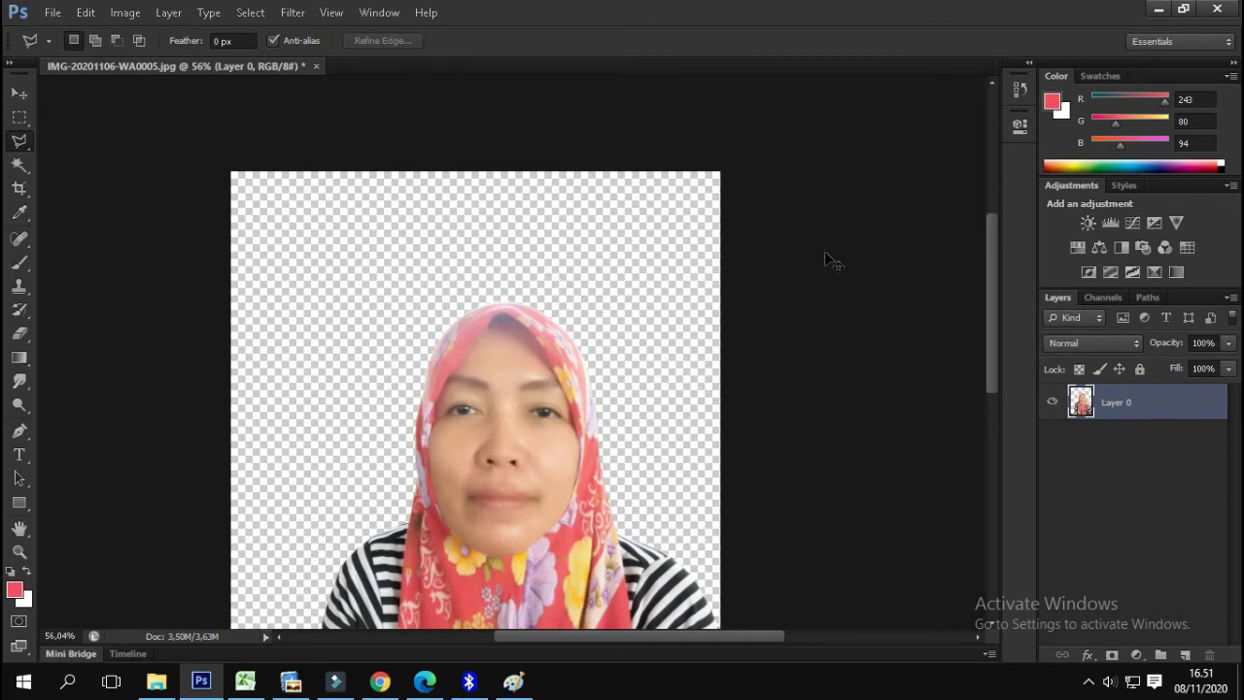
- Select the Blur Tool from the toolbar flyout
{"action": "left_click", "coordinate": [19, 381]}
{"action": "left_click", "coordinate": [76, 375]}
{"action": "scroll", "coordinate": [291, 470], "scroll_direction": "down", "scroll_amount": 2}
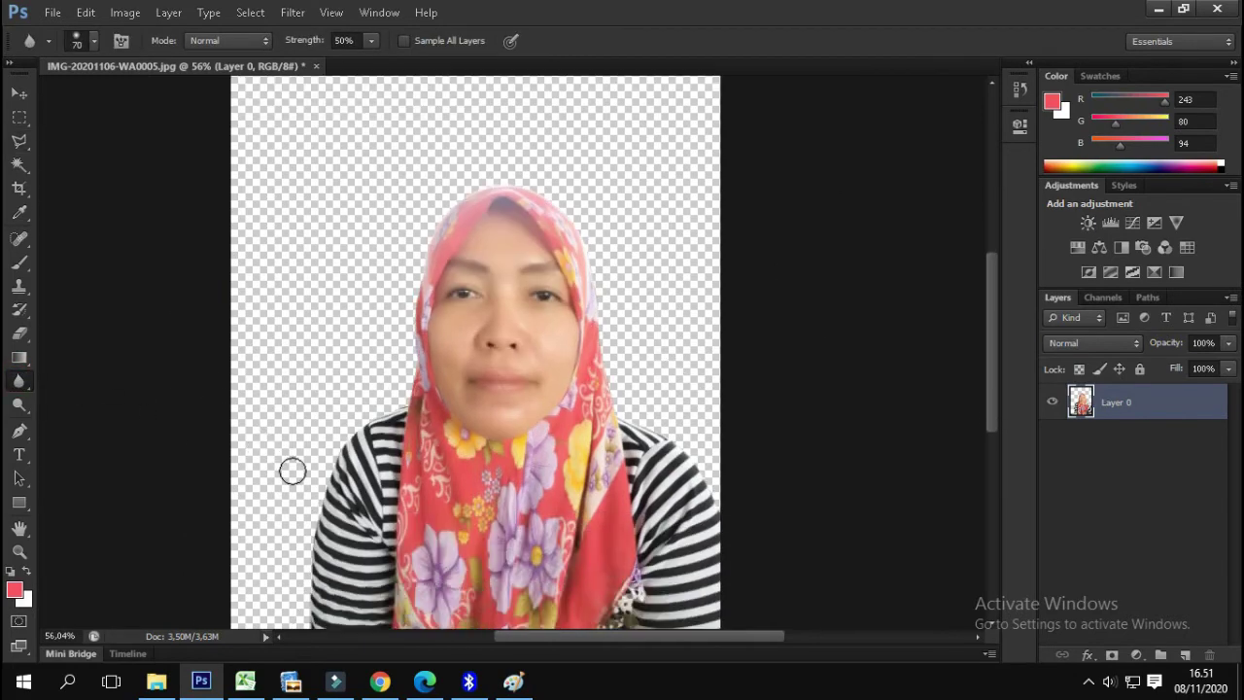
{"action": "scroll", "coordinate": [292, 485], "scroll_direction": "down", "scroll_amount": 2}
{"action": "scroll", "coordinate": [278, 503], "scroll_direction": "down", "scroll_amount": 1}
- Zoom to 122% and inspect the figure's edges from the striped shirt to the hijab
{"action": "scroll", "coordinate": [281, 486], "scroll_direction": "up", "scroll_amount": 3}
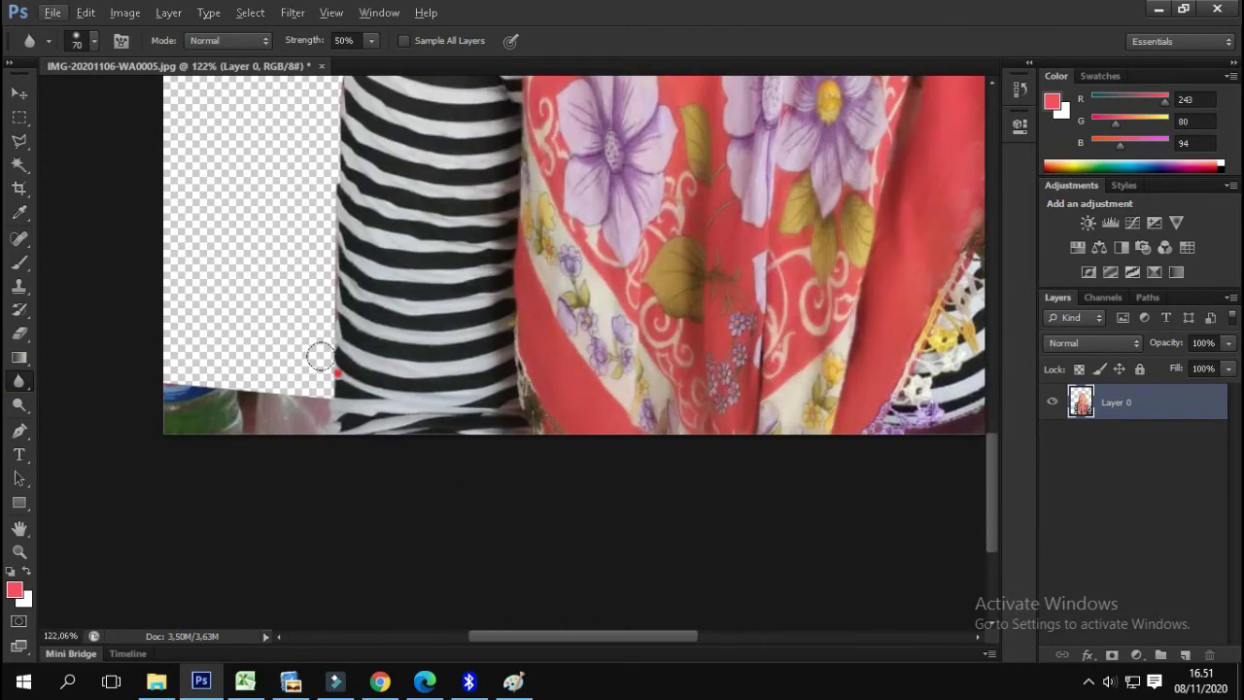
{"action": "scroll", "coordinate": [350, 265], "scroll_direction": "up", "scroll_amount": 2}
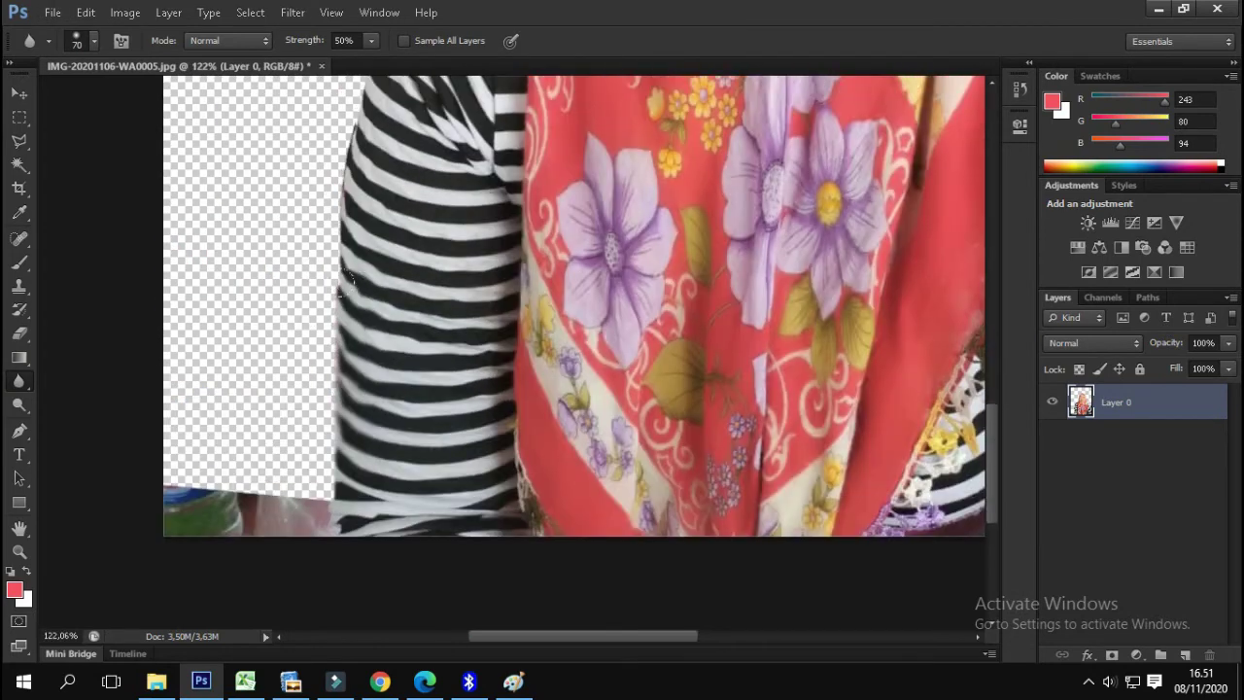
{"action": "scroll", "coordinate": [345, 311], "scroll_direction": "up", "scroll_amount": 2}
{"action": "scroll", "coordinate": [349, 233], "scroll_direction": "up", "scroll_amount": 3}
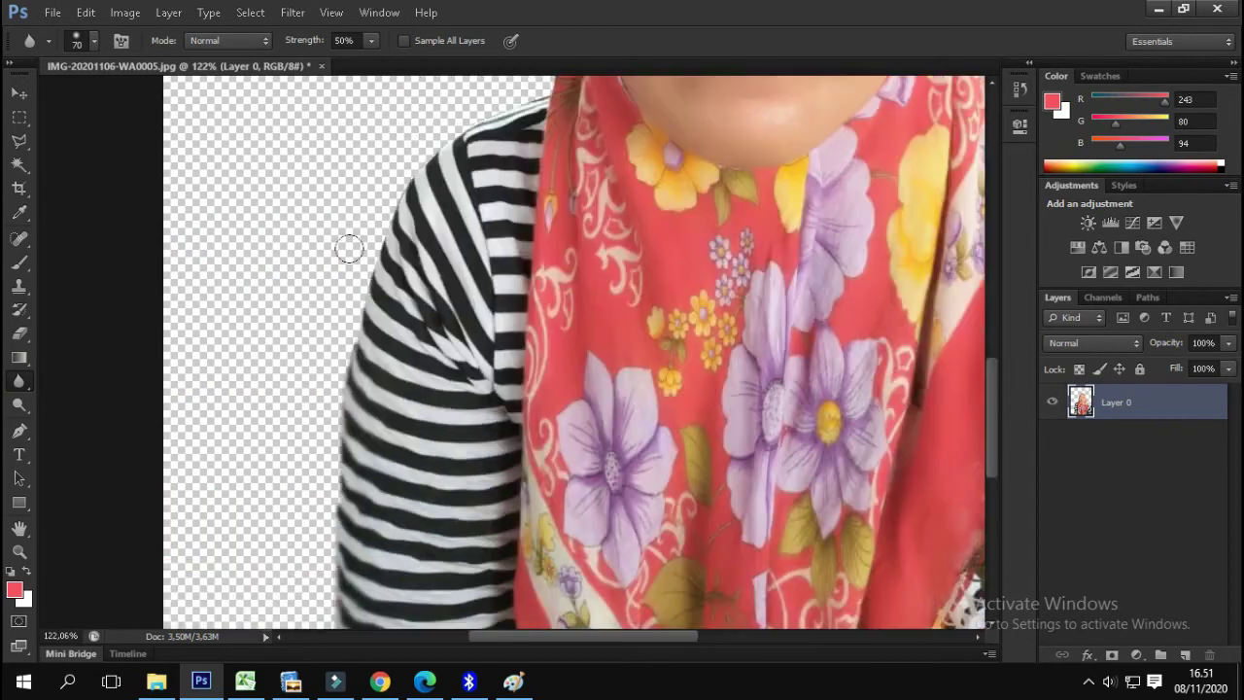
{"action": "scroll", "coordinate": [345, 250], "scroll_direction": "up", "scroll_amount": 1}
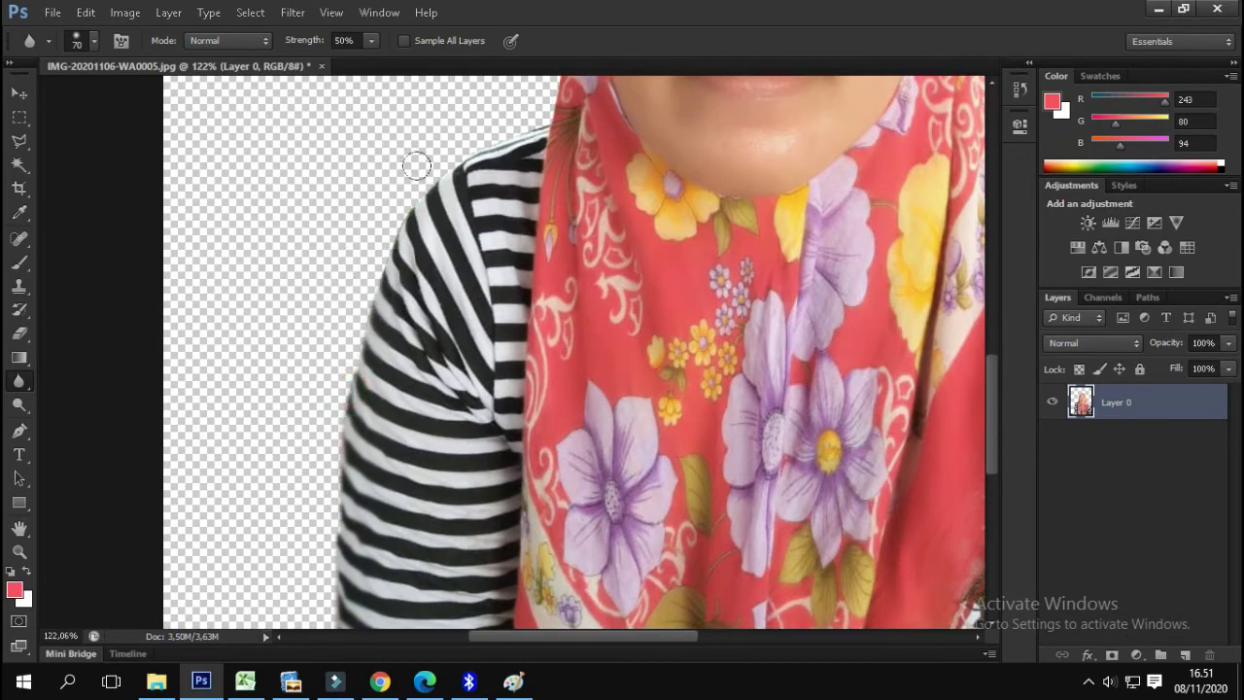
{"action": "scroll", "coordinate": [536, 230], "scroll_direction": "up", "scroll_amount": 3}
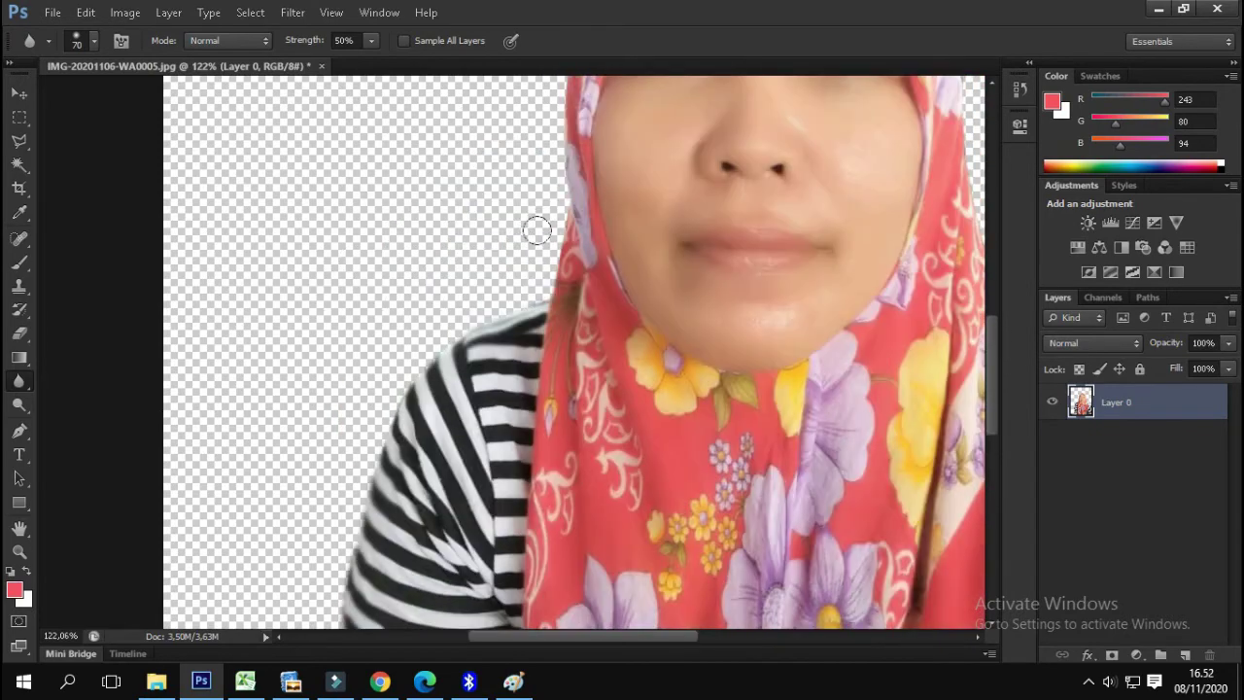
{"action": "scroll", "coordinate": [558, 233], "scroll_direction": "up", "scroll_amount": 3}
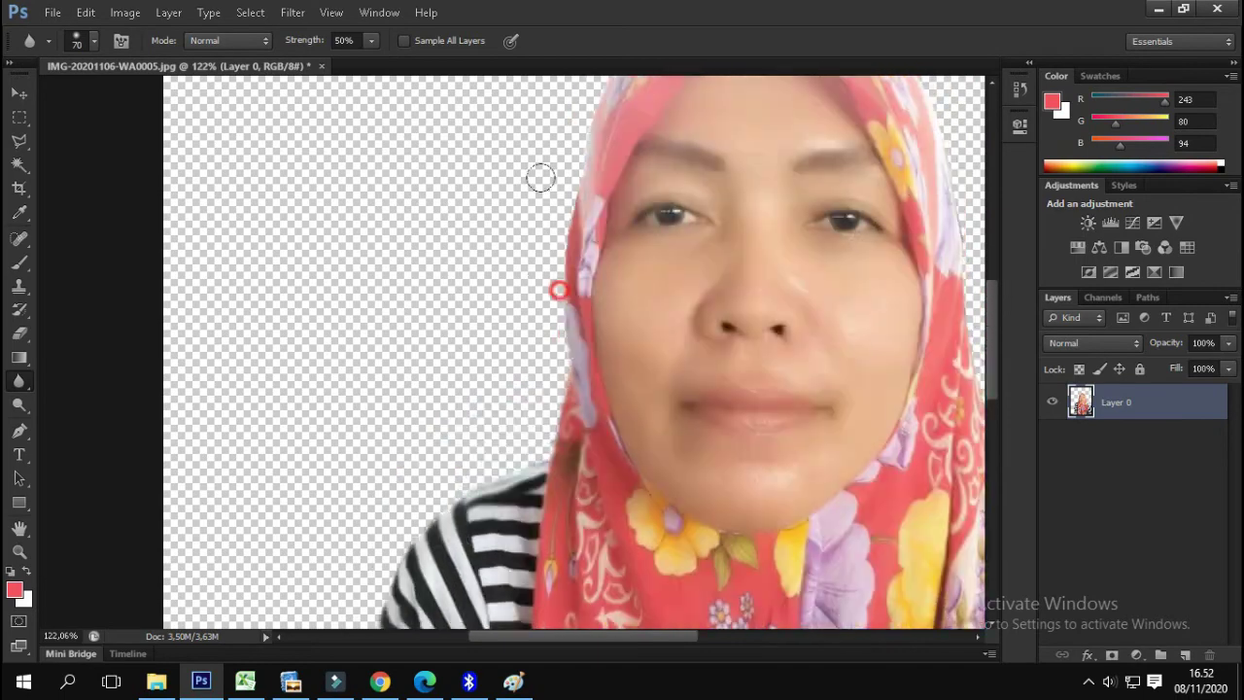
{"action": "scroll", "coordinate": [562, 228], "scroll_direction": "up", "scroll_amount": 1}
{"action": "scroll", "coordinate": [593, 209], "scroll_direction": "up", "scroll_amount": 1}
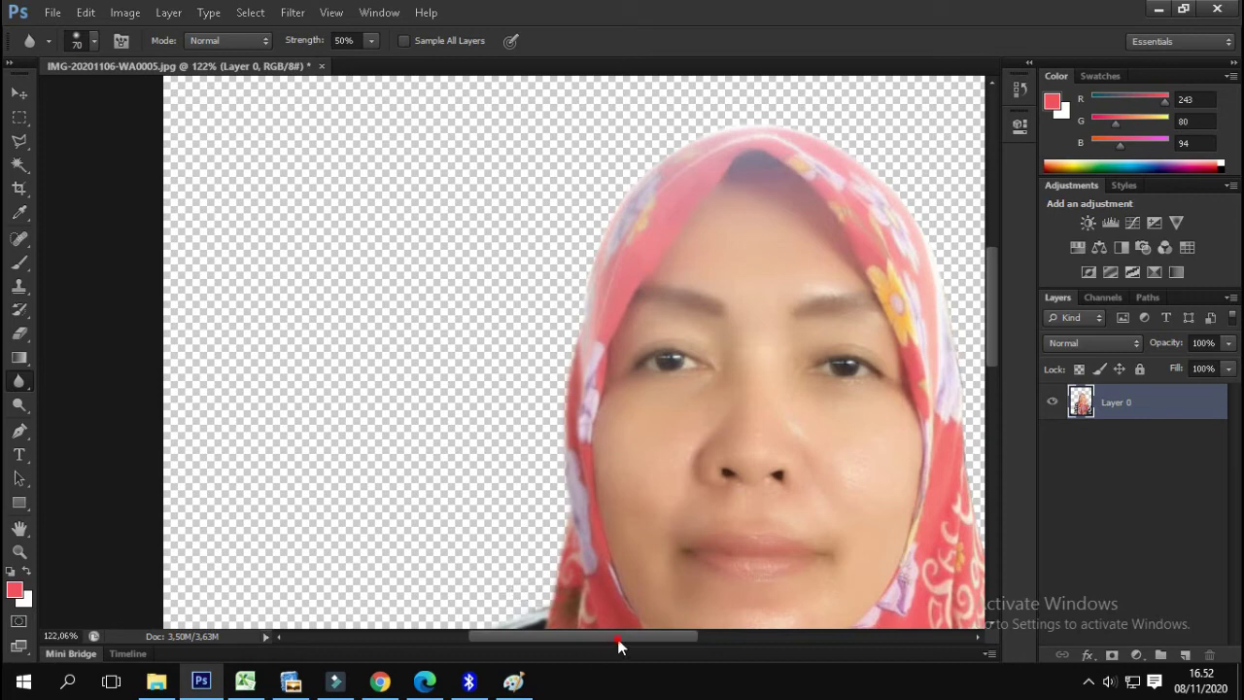
{"action": "left_click_drag", "start_coordinate": [619, 637], "coordinate": [724, 637]}
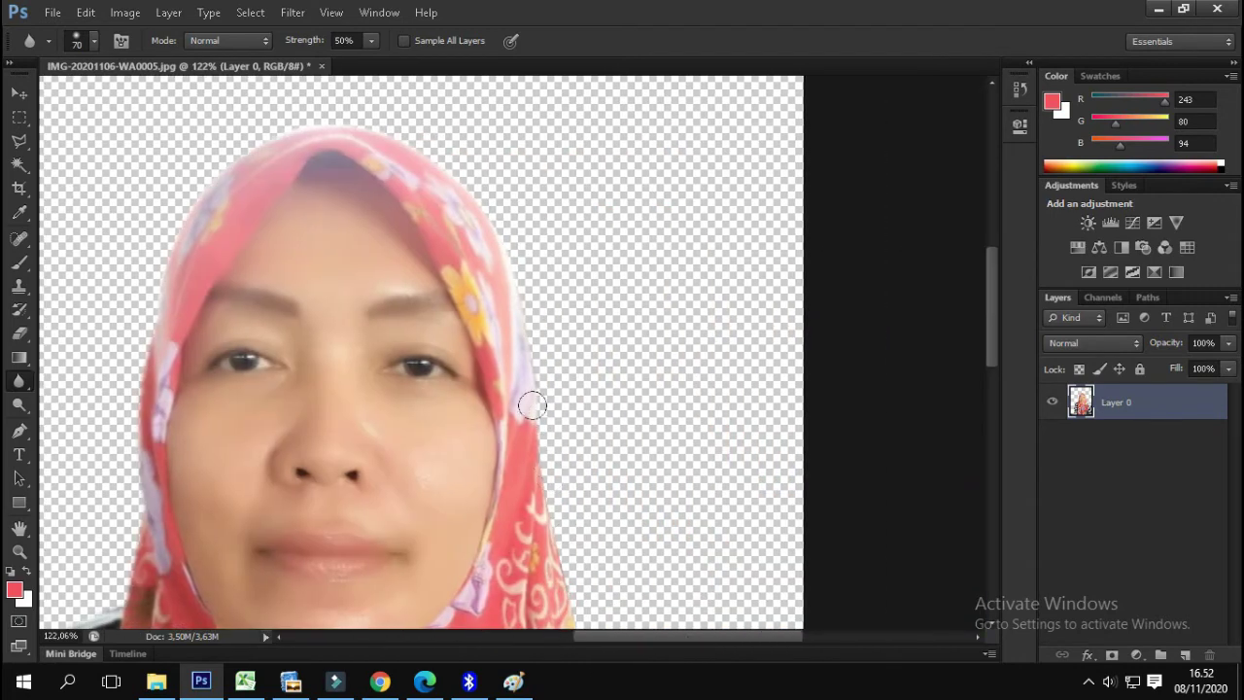
{"action": "scroll", "coordinate": [622, 402], "scroll_direction": "down", "scroll_amount": 2}
{"action": "scroll", "coordinate": [621, 403], "scroll_direction": "down", "scroll_amount": 1}
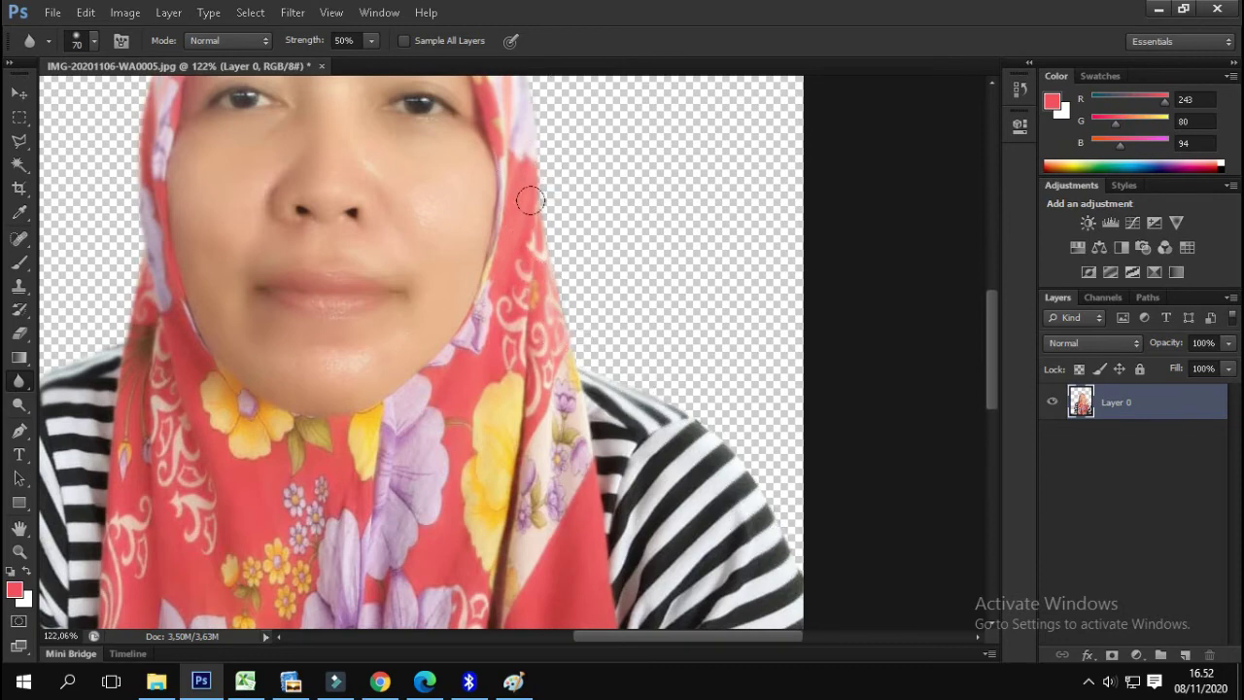
{"action": "scroll", "coordinate": [530, 81], "scroll_direction": "up", "scroll_amount": 1}
{"action": "scroll", "coordinate": [505, 195], "scroll_direction": "up", "scroll_amount": 2}
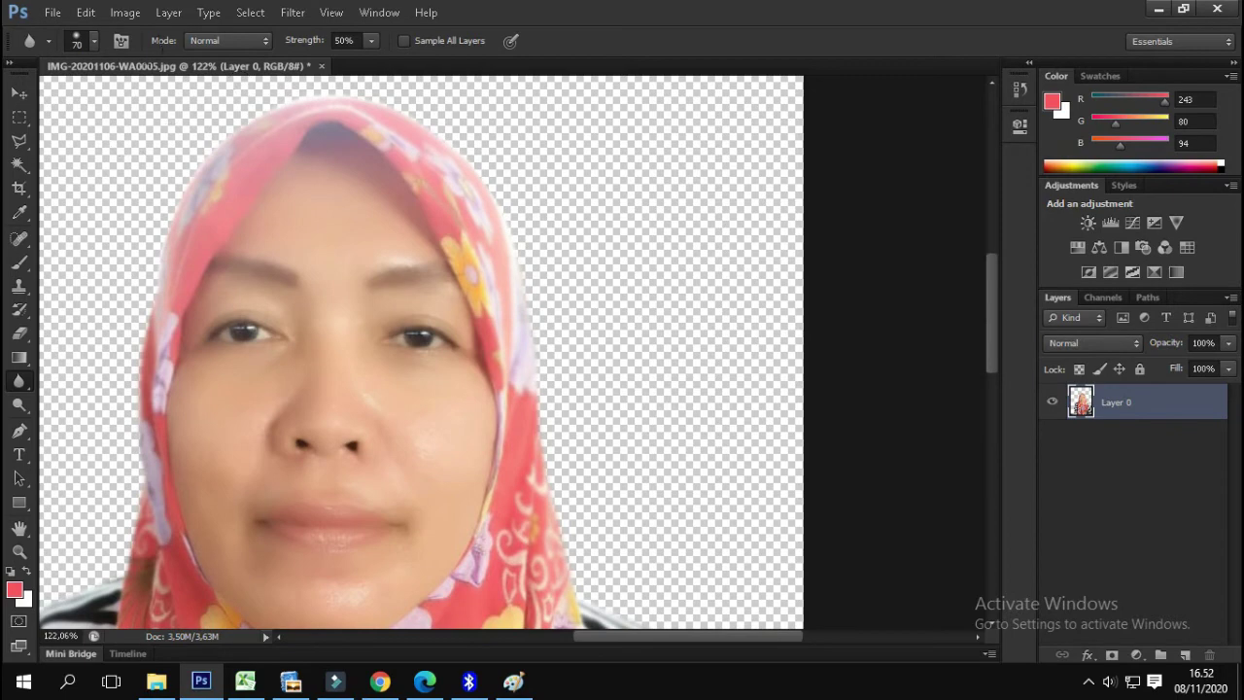
- Create a new layer, Layer 1, and move it beneath the portrait layer
{"action": "left_click", "coordinate": [123, 12]}
{"action": "mouse_move", "coordinate": [178, 33]}
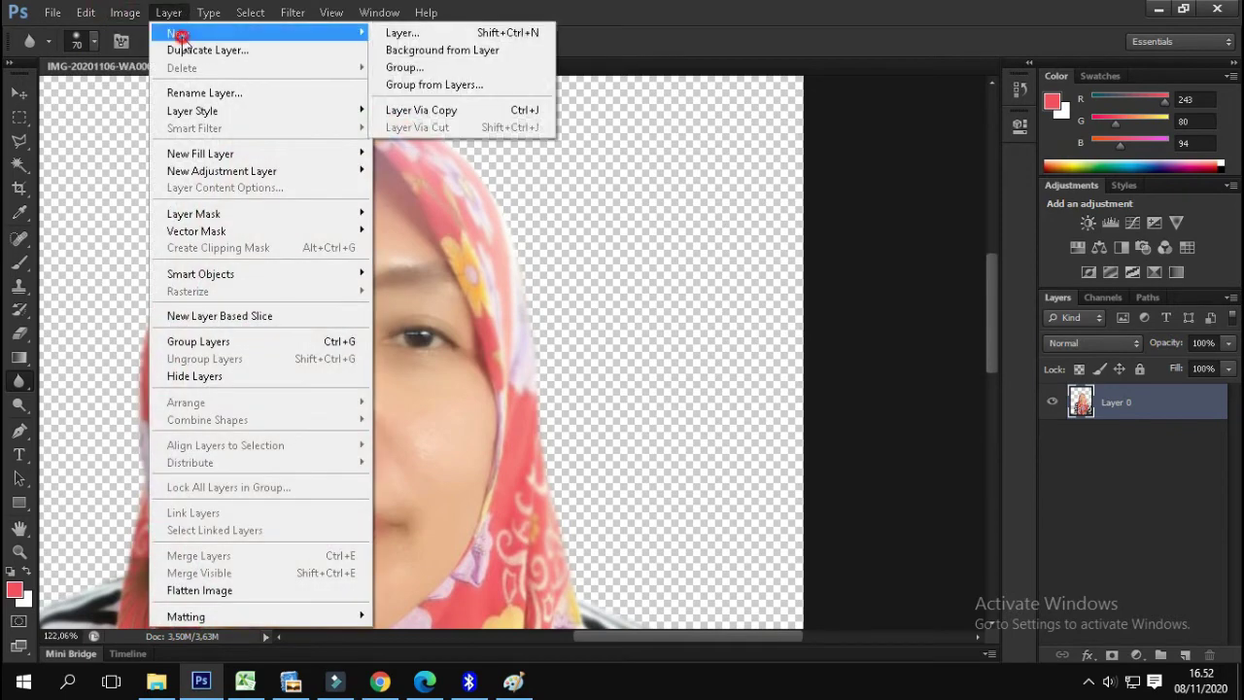
{"action": "left_click", "coordinate": [402, 32]}
{"action": "left_click", "coordinate": [774, 208]}
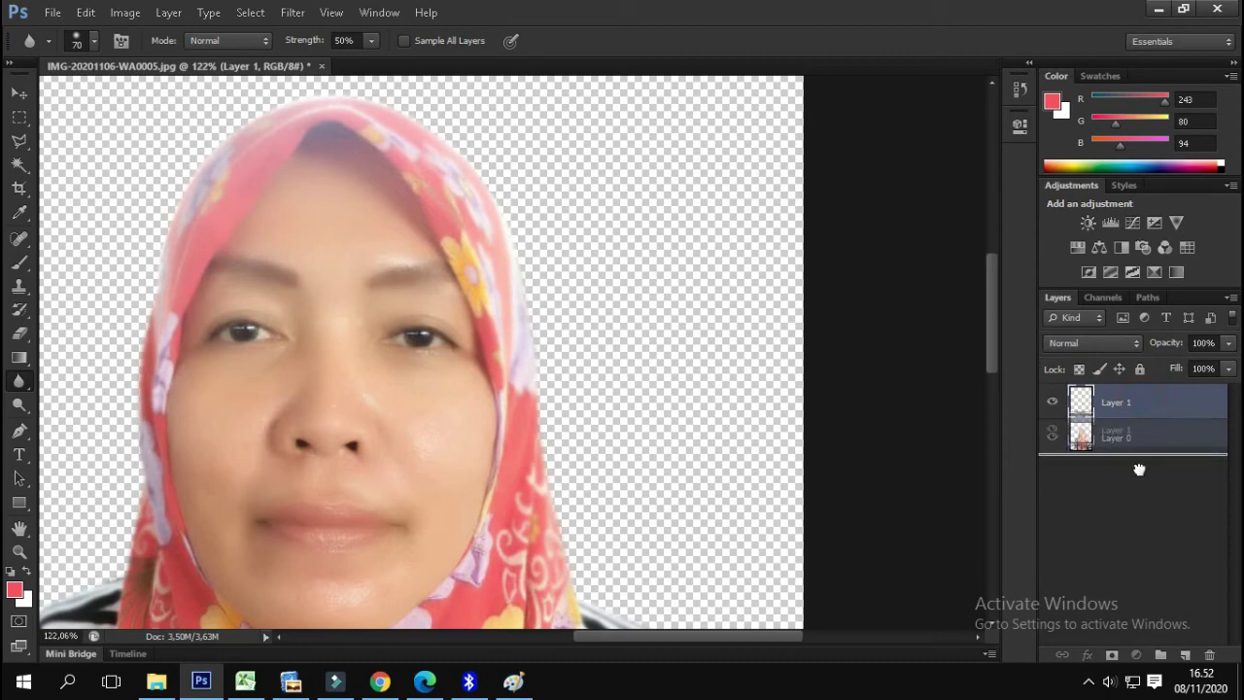
{"action": "left_click_drag", "start_coordinate": [1142, 447], "coordinate": [1139, 472]}
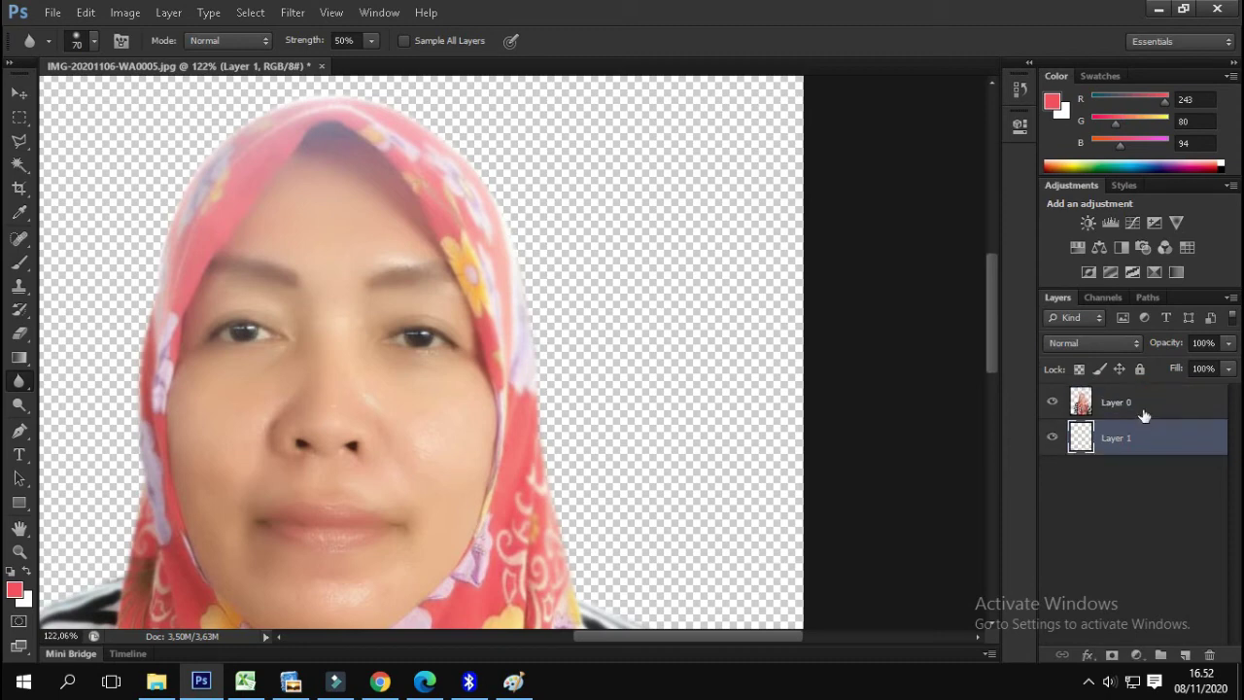
- Set the foreground colour to pure red (#ff0000)
{"action": "left_click", "coordinate": [14, 590]}
{"action": "mouse_move", "coordinate": [479, 187]}
{"action": "left_mouse_down"}
{"action": "mouse_move", "coordinate": [479, 163]}
{"action": "mouse_move", "coordinate": [514, 145]}
{"action": "left_mouse_up"}
{"action": "left_click", "coordinate": [644, 149]}
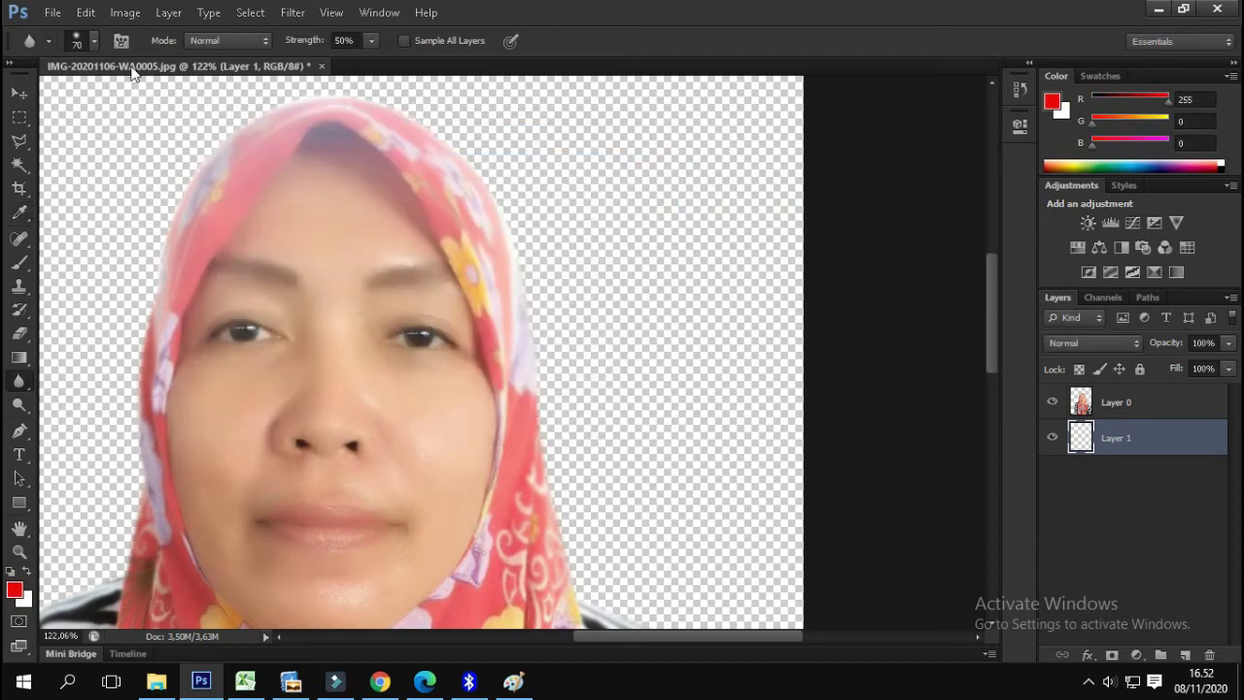
- Fill Layer 1 with the white background colour
{"action": "left_click", "coordinate": [86, 12]}
{"action": "left_click", "coordinate": [178, 257]}
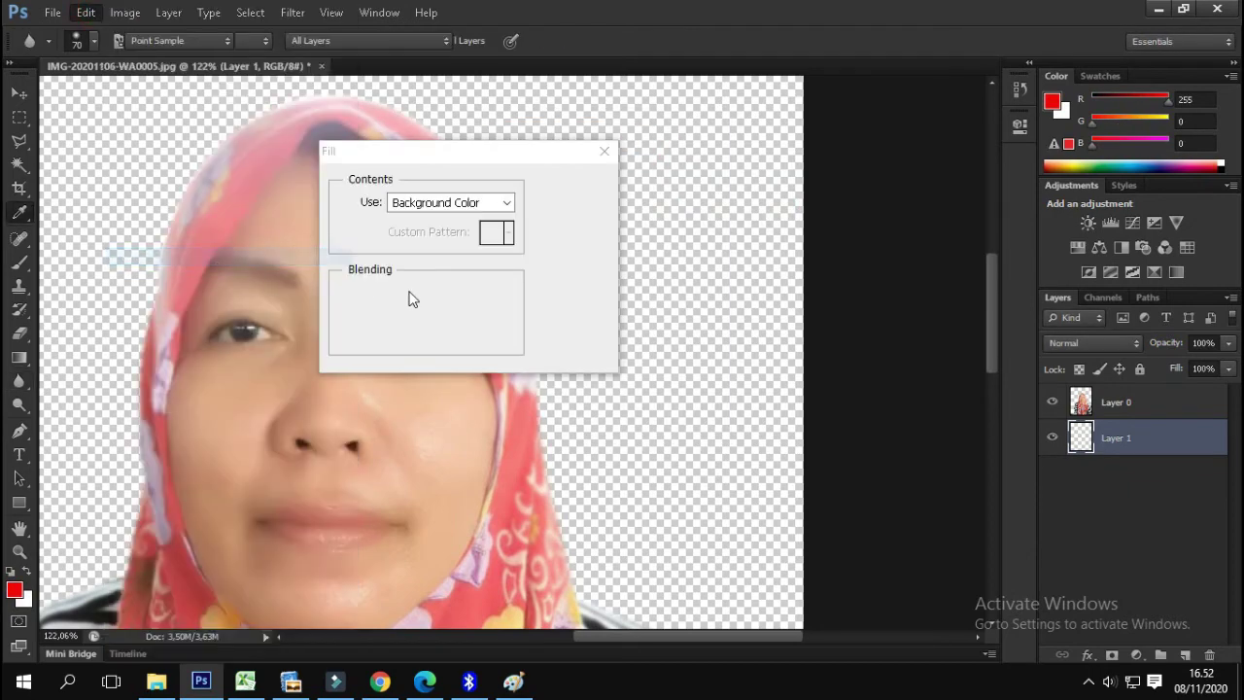
{"action": "left_click", "coordinate": [461, 204]}
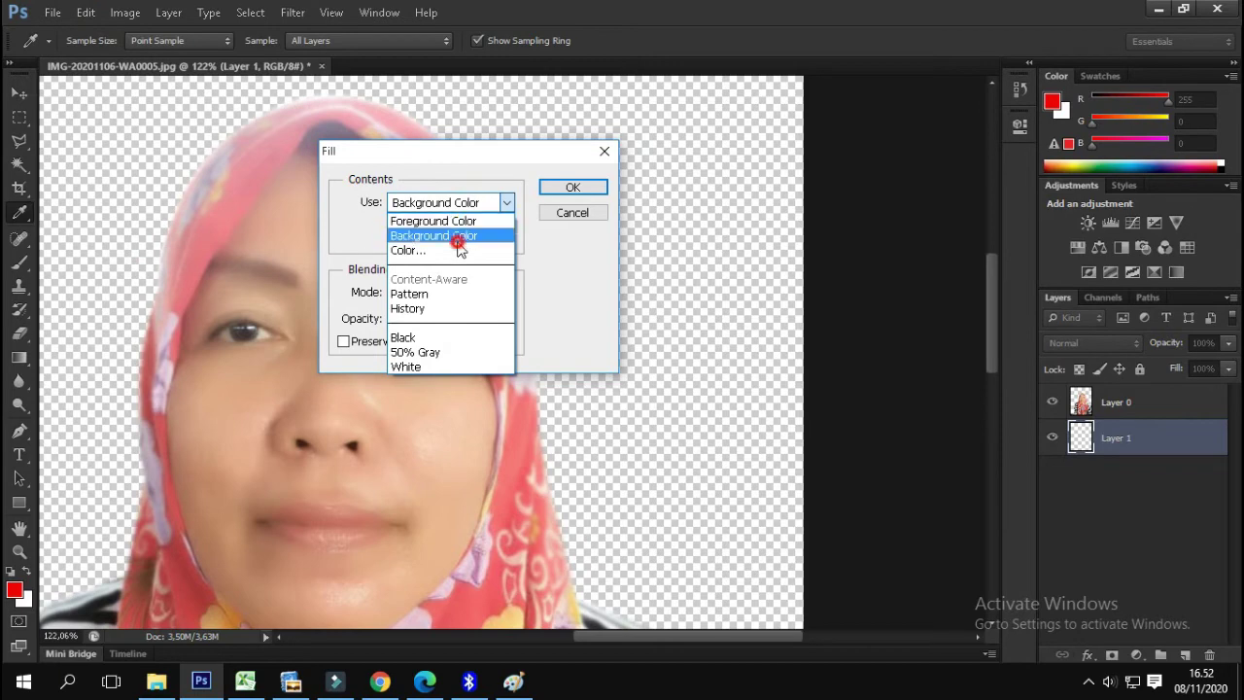
{"action": "left_click", "coordinate": [491, 236]}
{"action": "left_click", "coordinate": [572, 187]}
{"action": "key", "text": "r"}
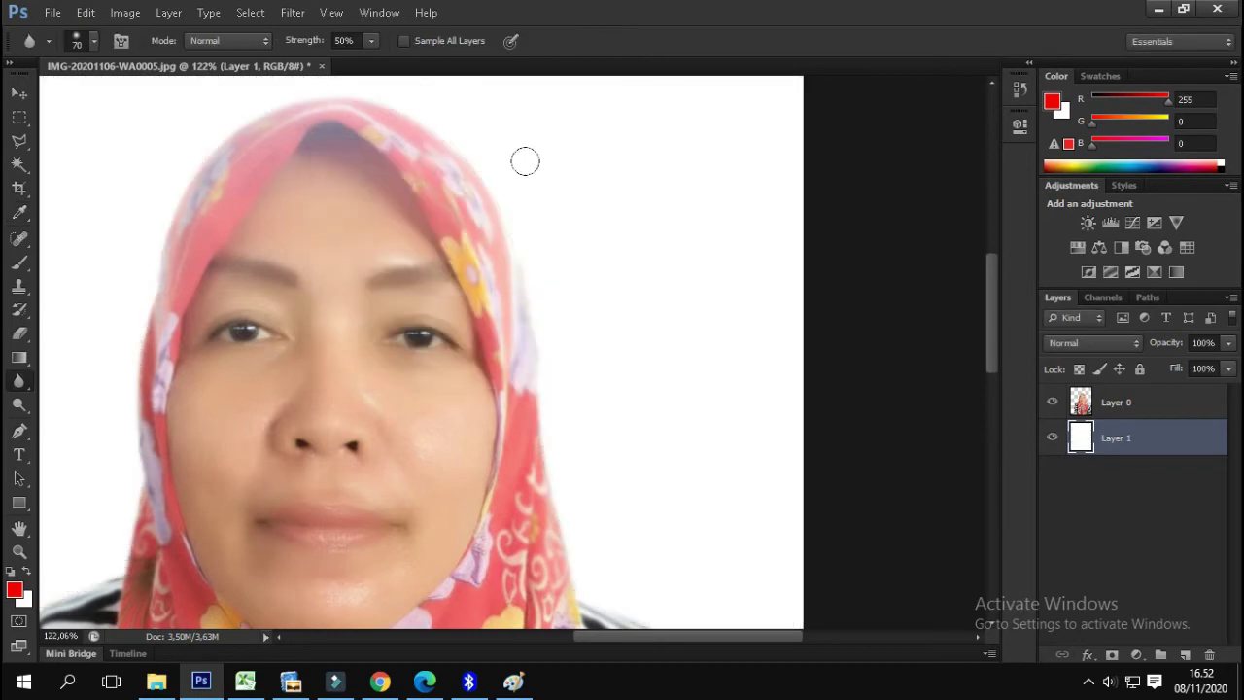
- Fill Layer 1 with the red foreground colour to create a solid red backdrop
{"action": "left_click", "coordinate": [88, 13]}
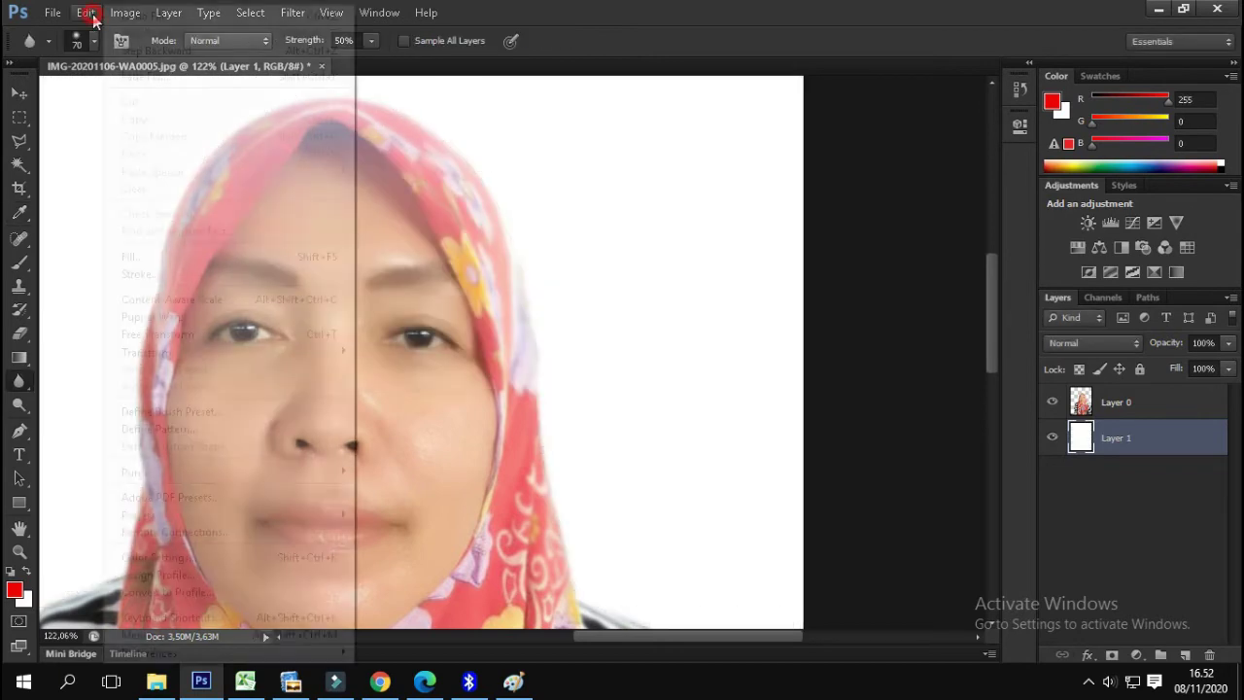
{"action": "left_click", "coordinate": [167, 256]}
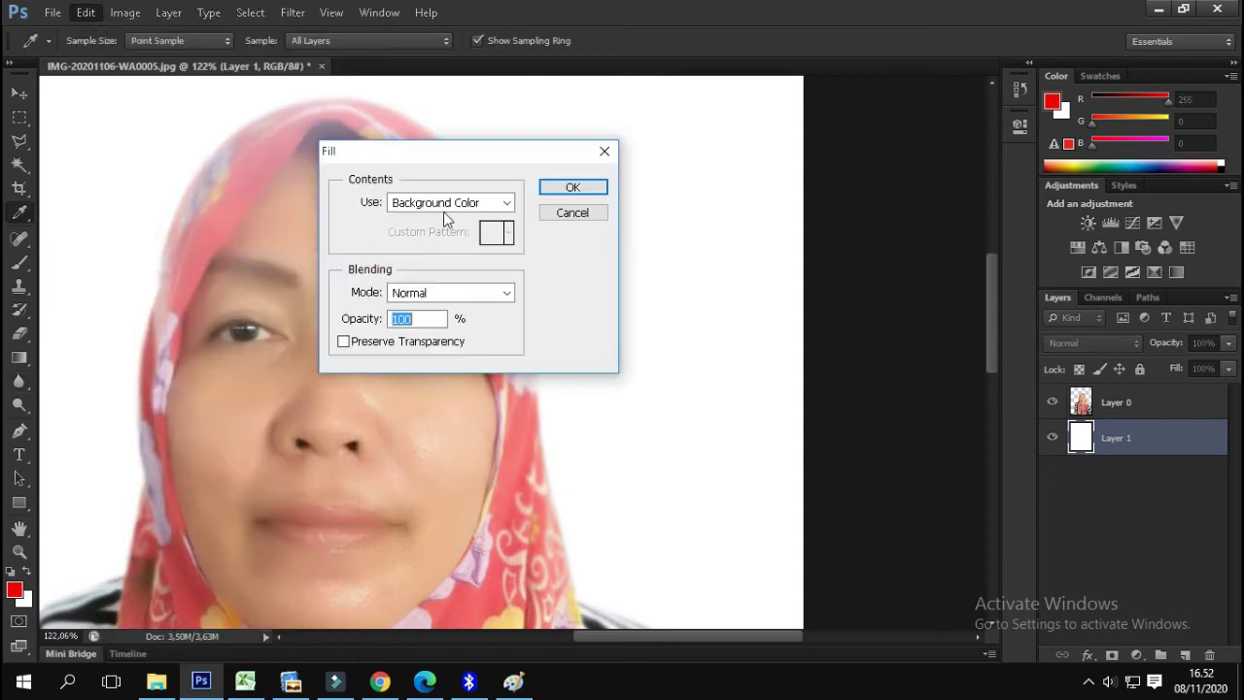
{"action": "left_click", "coordinate": [444, 202]}
{"action": "left_click", "coordinate": [447, 222]}
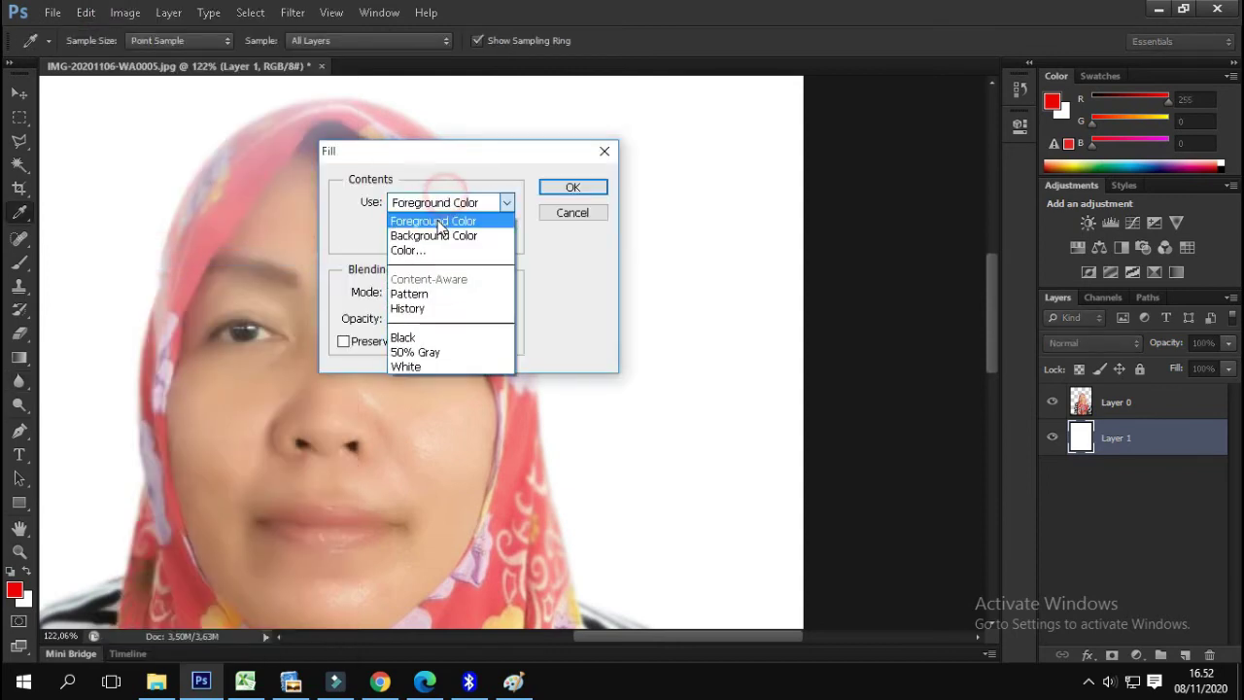
{"action": "left_click", "coordinate": [435, 221]}
{"action": "left_click", "coordinate": [444, 202]}
{"action": "left_click", "coordinate": [432, 216]}
{"action": "left_click", "coordinate": [595, 187]}
{"action": "key", "text": "r"}
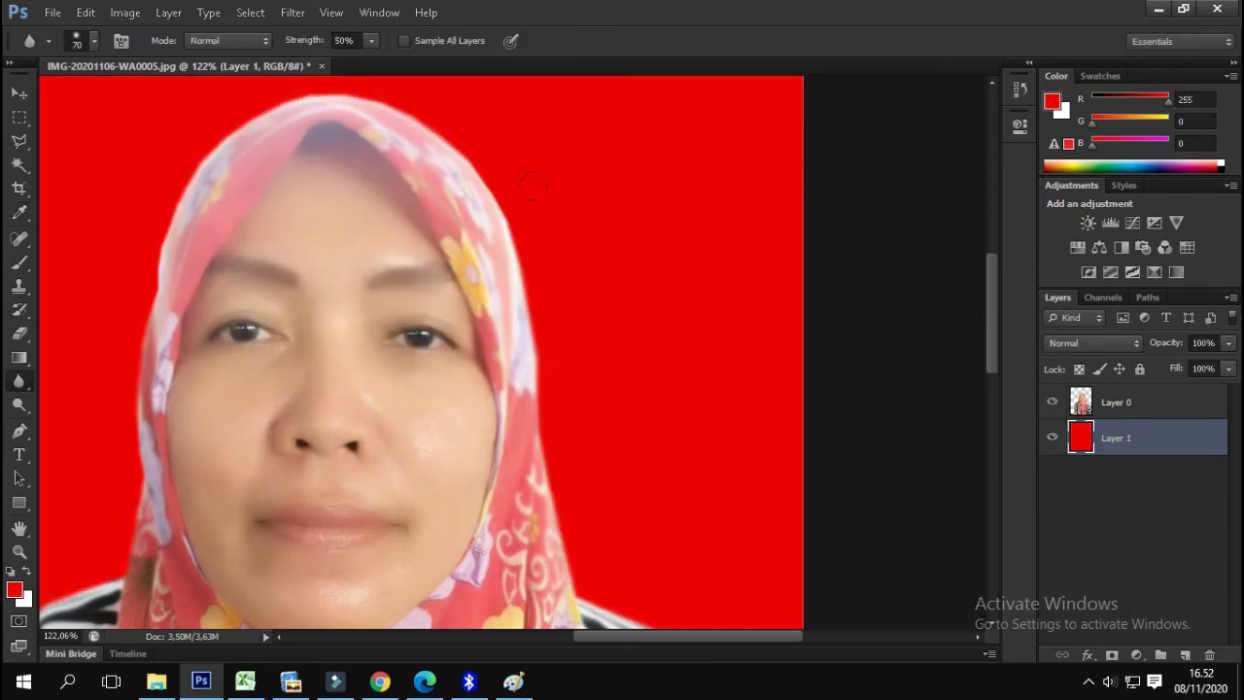
{"action": "scroll", "coordinate": [509, 348], "scroll_direction": "down", "scroll_amount": 2}
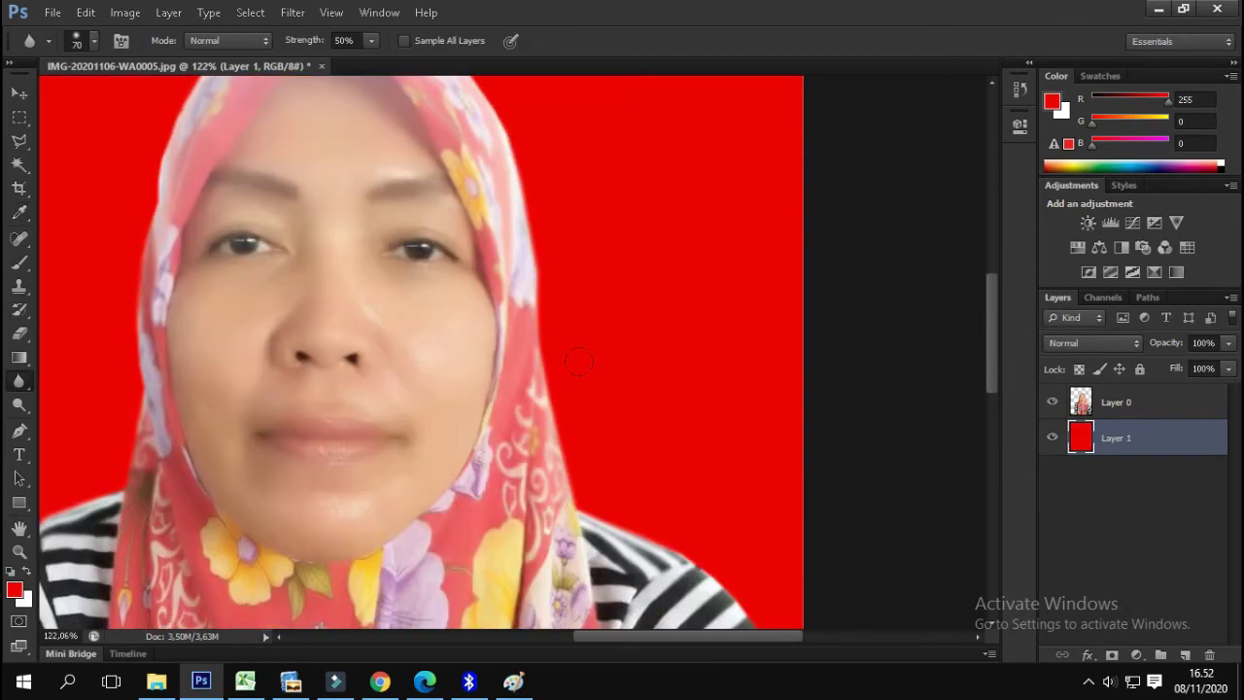
- Make Layer 0 the active layer and zoom in on the hijab edges
{"action": "left_click", "coordinate": [1123, 408]}
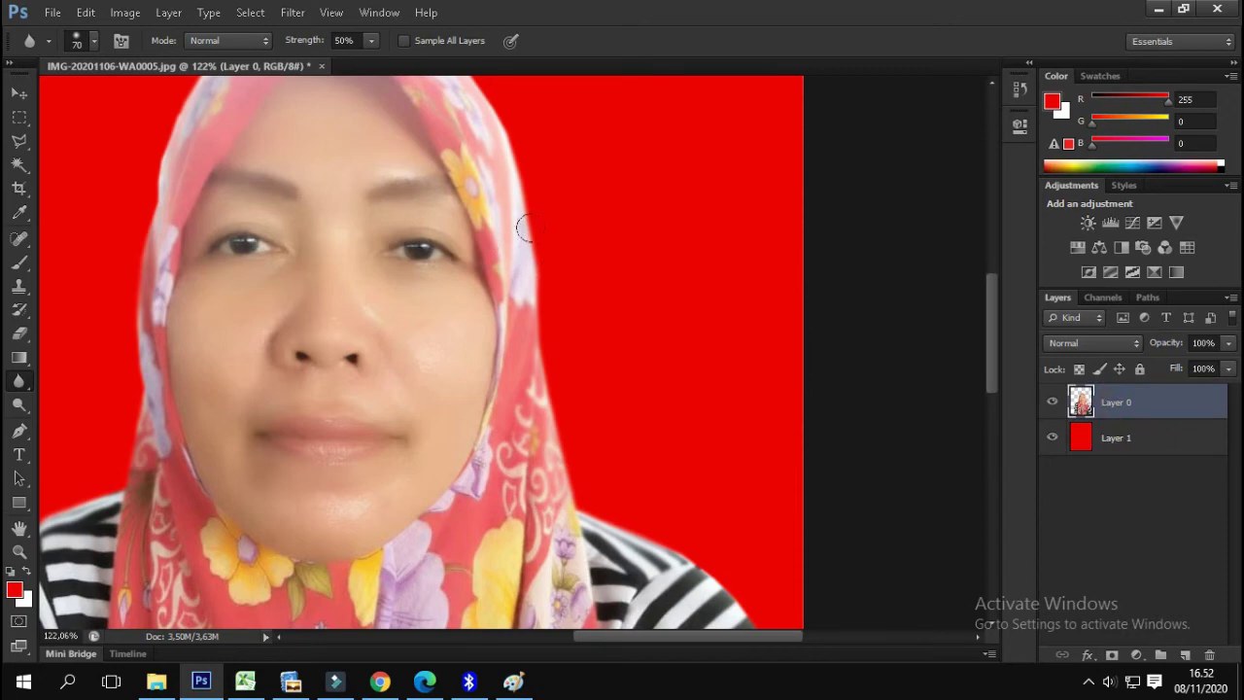
{"action": "scroll", "coordinate": [525, 253], "scroll_direction": "up", "scroll_amount": 2}
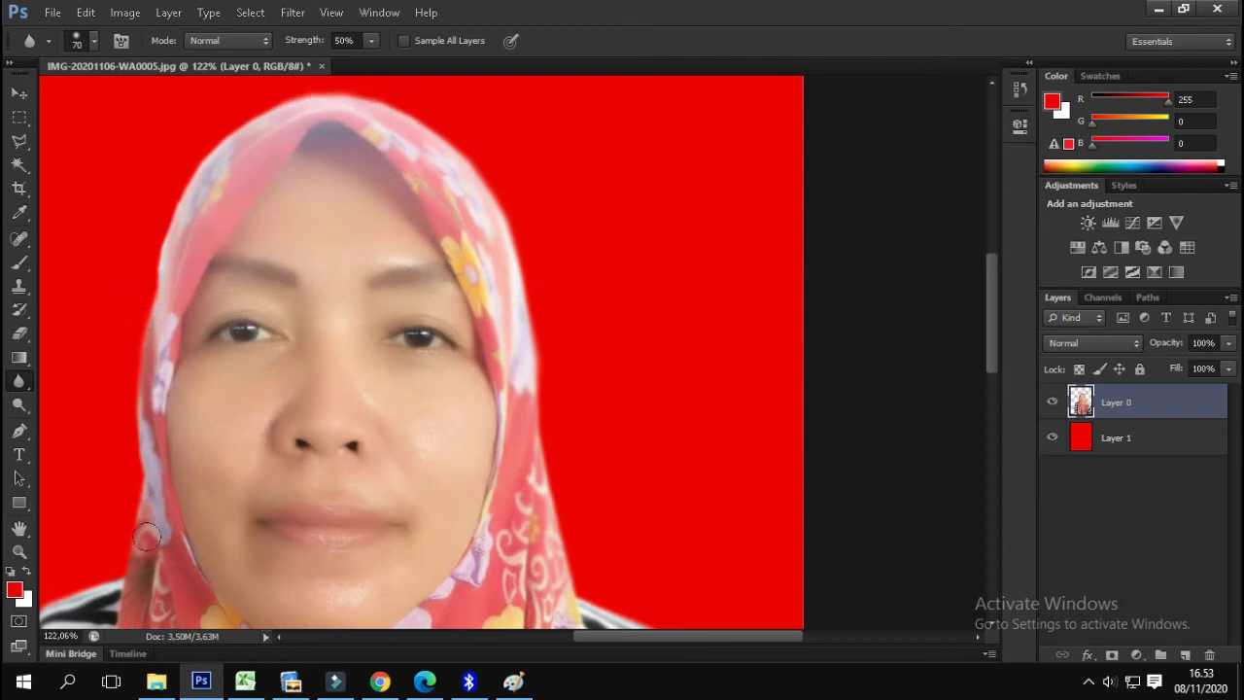
{"action": "scroll", "coordinate": [155, 549], "scroll_direction": "down", "scroll_amount": 2}
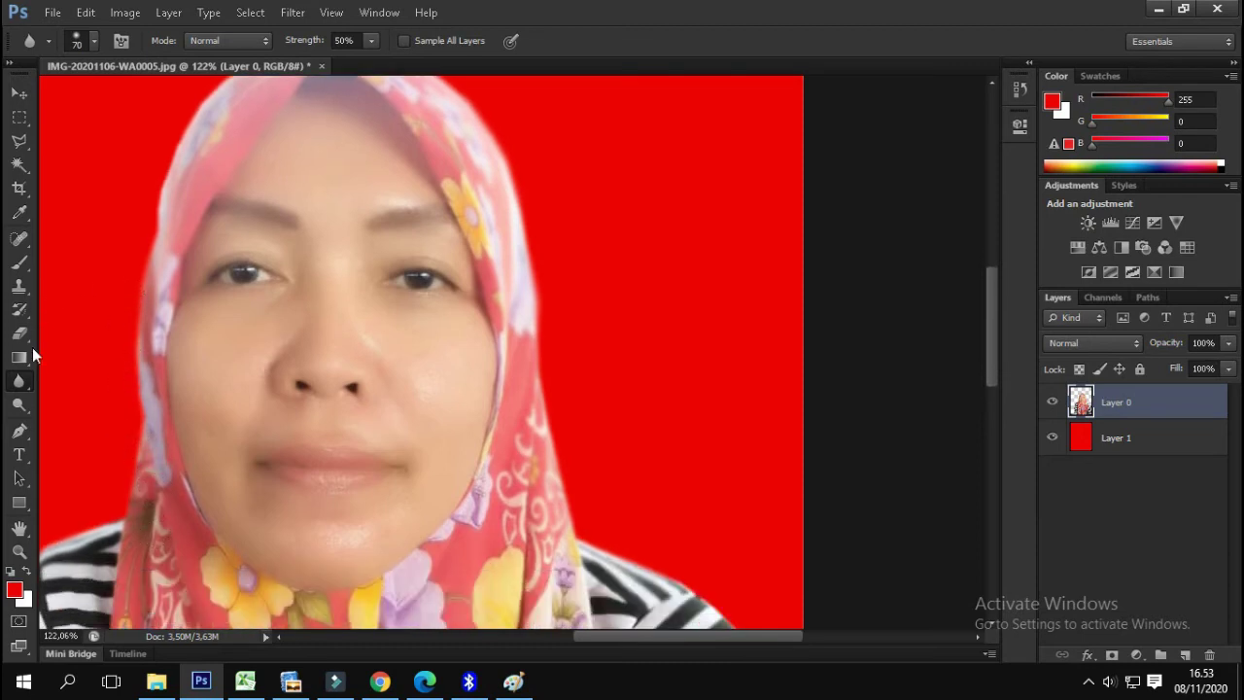
- Switch to the Smudge tool with a 61 px brush
{"action": "right_click", "coordinate": [19, 381]}
{"action": "left_click", "coordinate": [92, 412]}
{"action": "left_click", "coordinate": [94, 42]}
{"action": "left_click", "coordinate": [83, 100]}
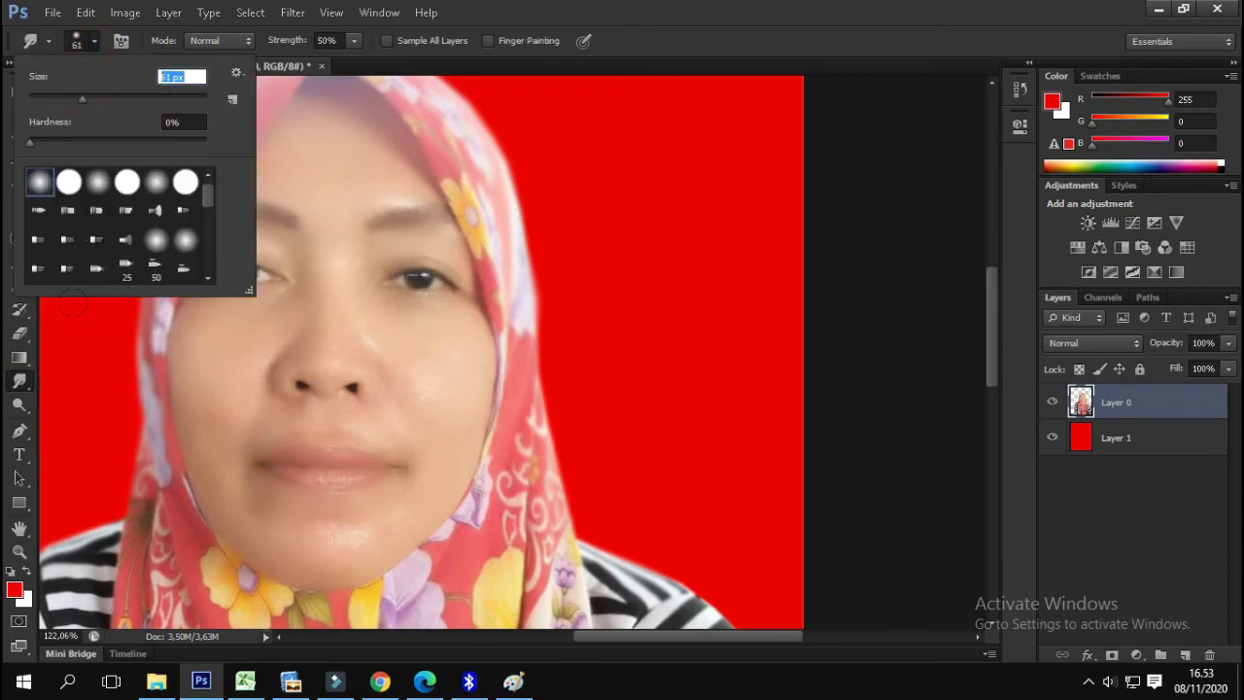
{"action": "key", "text": "Return"}
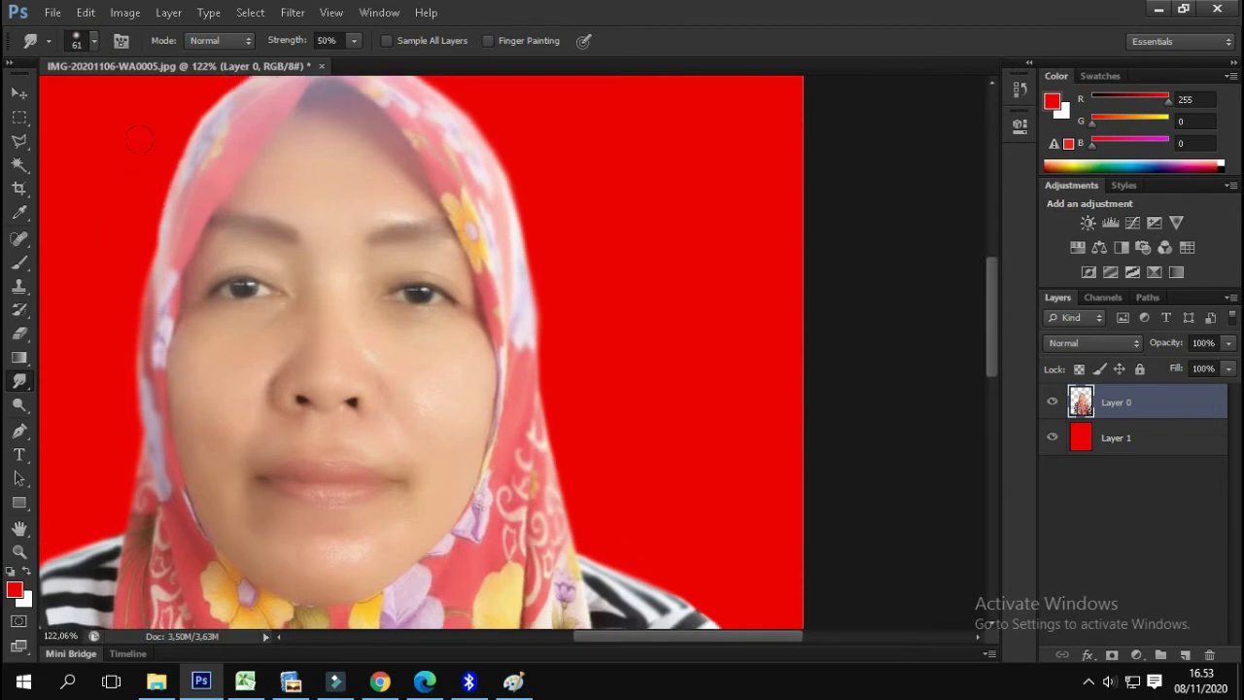
- Smudge the hijab and shoulder edges into the red background
{"action": "scroll", "coordinate": [147, 123], "scroll_direction": "up", "scroll_amount": 2}
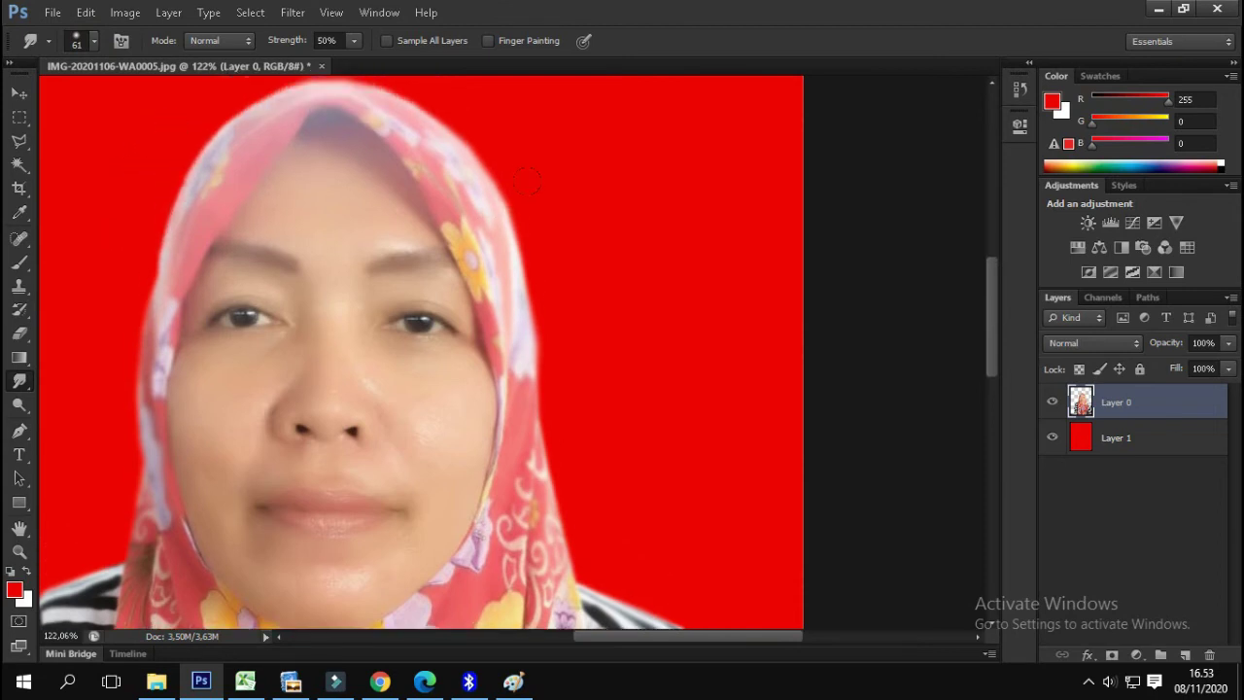
{"action": "left_click_drag", "start_coordinate": [503, 179], "coordinate": [550, 231]}
{"action": "scroll", "coordinate": [574, 335], "scroll_direction": "down", "scroll_amount": 3}
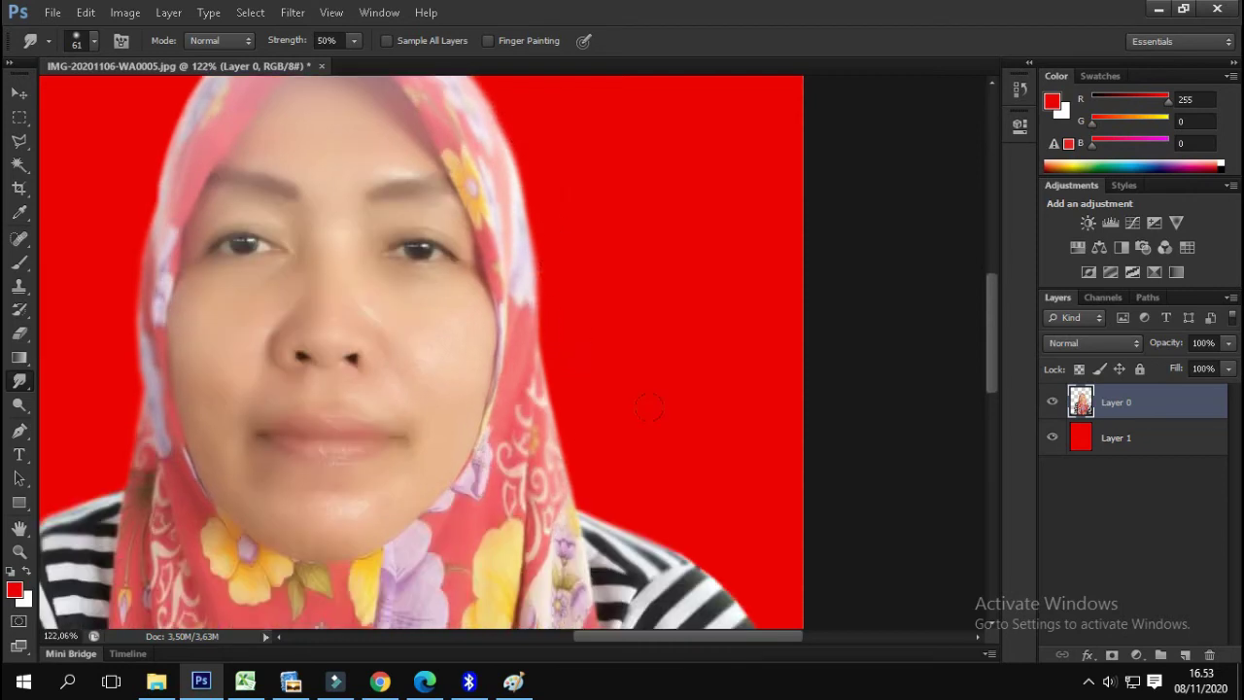
{"action": "scroll", "coordinate": [626, 423], "scroll_direction": "down", "scroll_amount": 3}
{"action": "left_click_drag", "start_coordinate": [671, 510], "coordinate": [700, 493]}
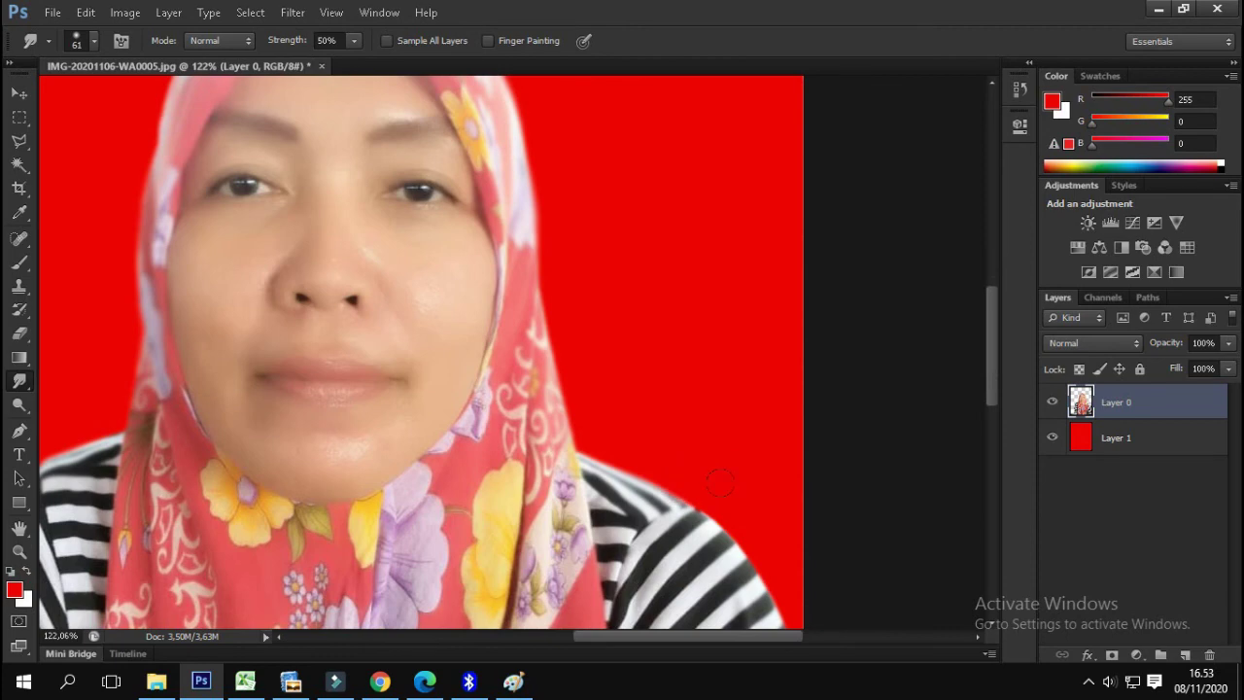
{"action": "left_click_drag", "start_coordinate": [687, 641], "coordinate": [557, 641]}
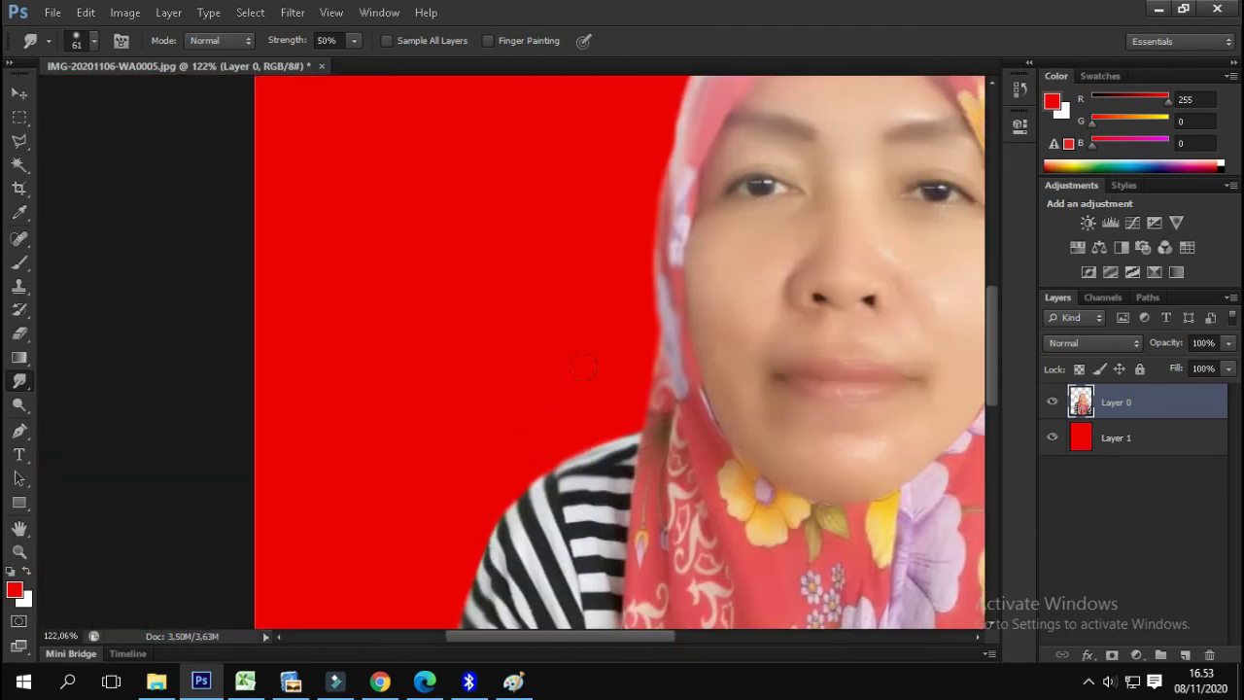
{"action": "scroll", "coordinate": [413, 393], "scroll_direction": "down", "scroll_amount": 3}
{"action": "scroll", "coordinate": [408, 395], "scroll_direction": "down", "scroll_amount": 3}
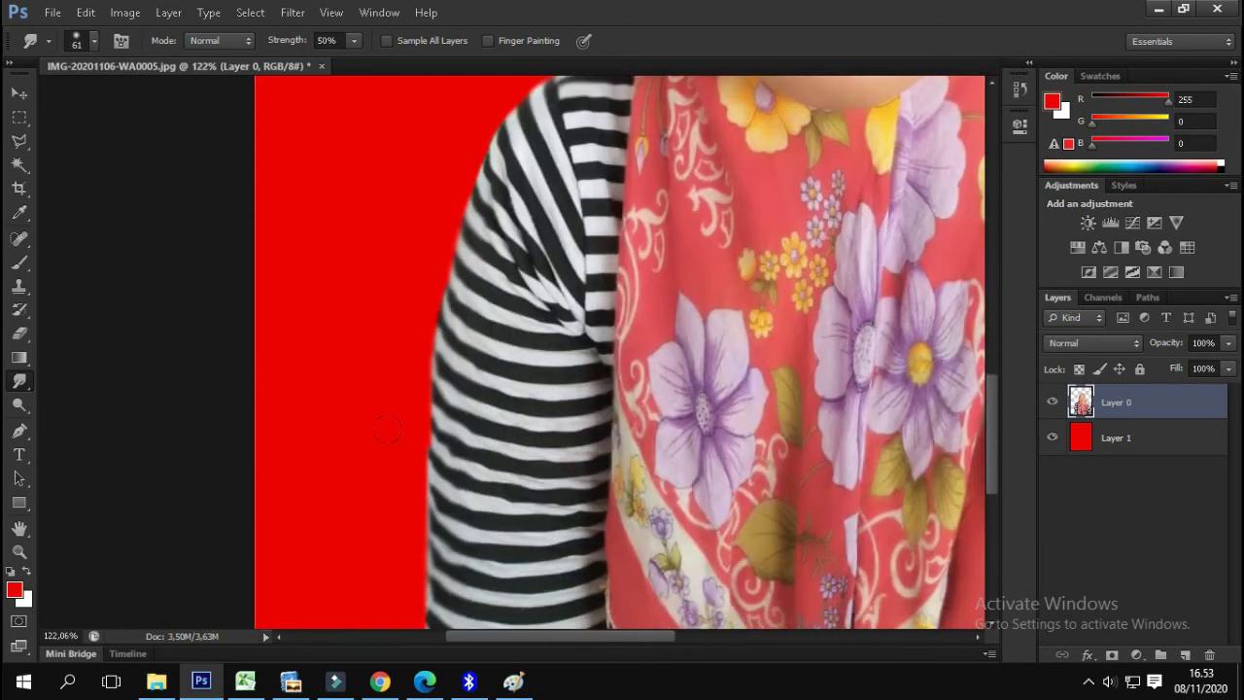
{"action": "scroll", "coordinate": [398, 401], "scroll_direction": "down", "scroll_amount": 3}
{"action": "scroll", "coordinate": [389, 406], "scroll_direction": "down", "scroll_amount": 3}
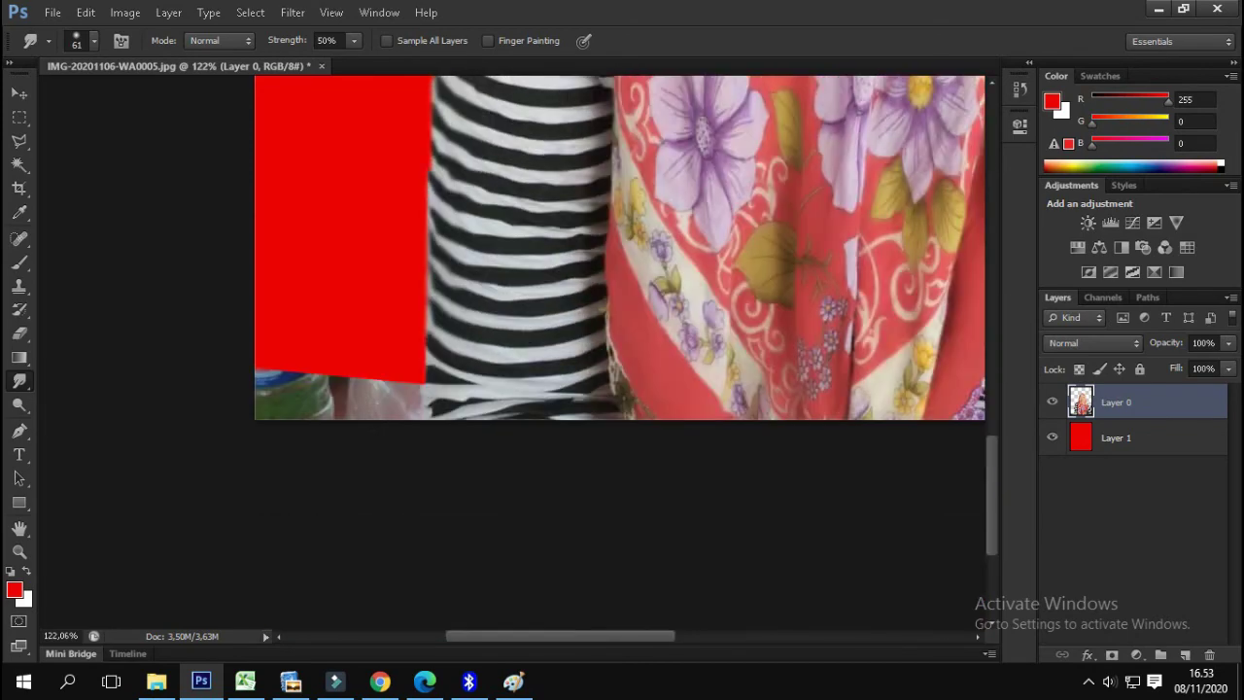
- Crop to a tall head-and-shoulders frame with red space above the head
{"action": "left_click", "coordinate": [19, 187]}
{"action": "left_click", "coordinate": [195, 38]}
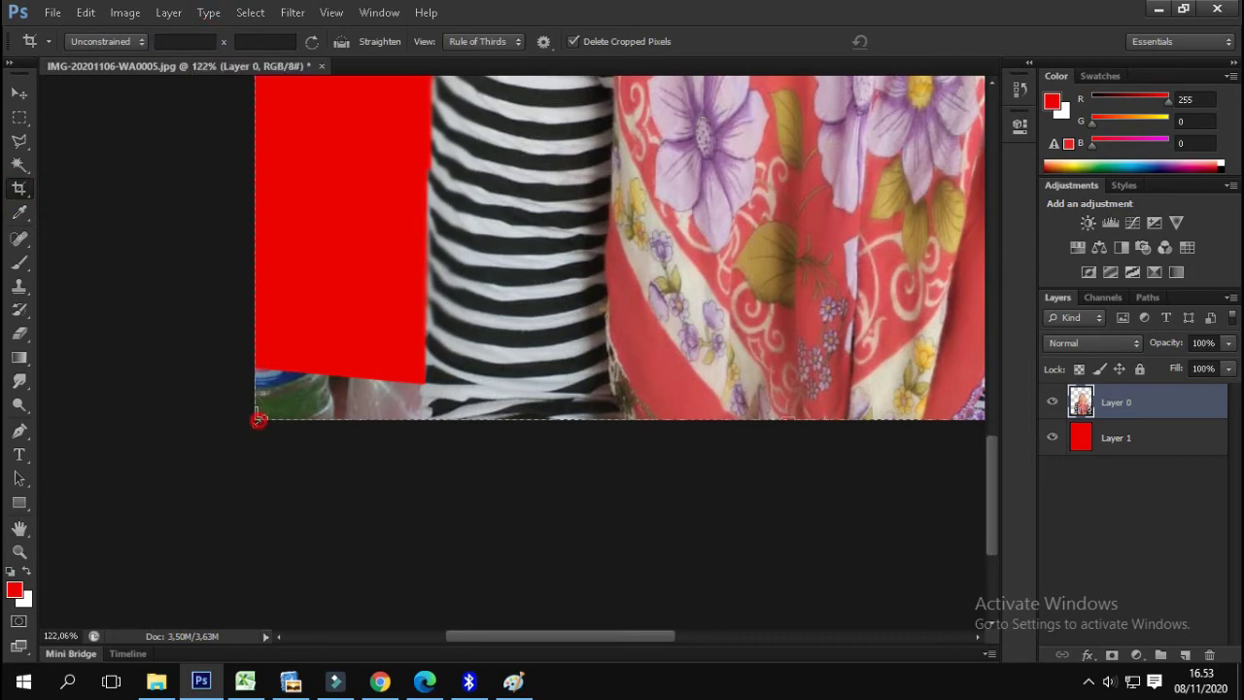
{"action": "left_click_drag", "start_coordinate": [257, 417], "coordinate": [362, 352]}
{"action": "left_click", "coordinate": [683, 360]}
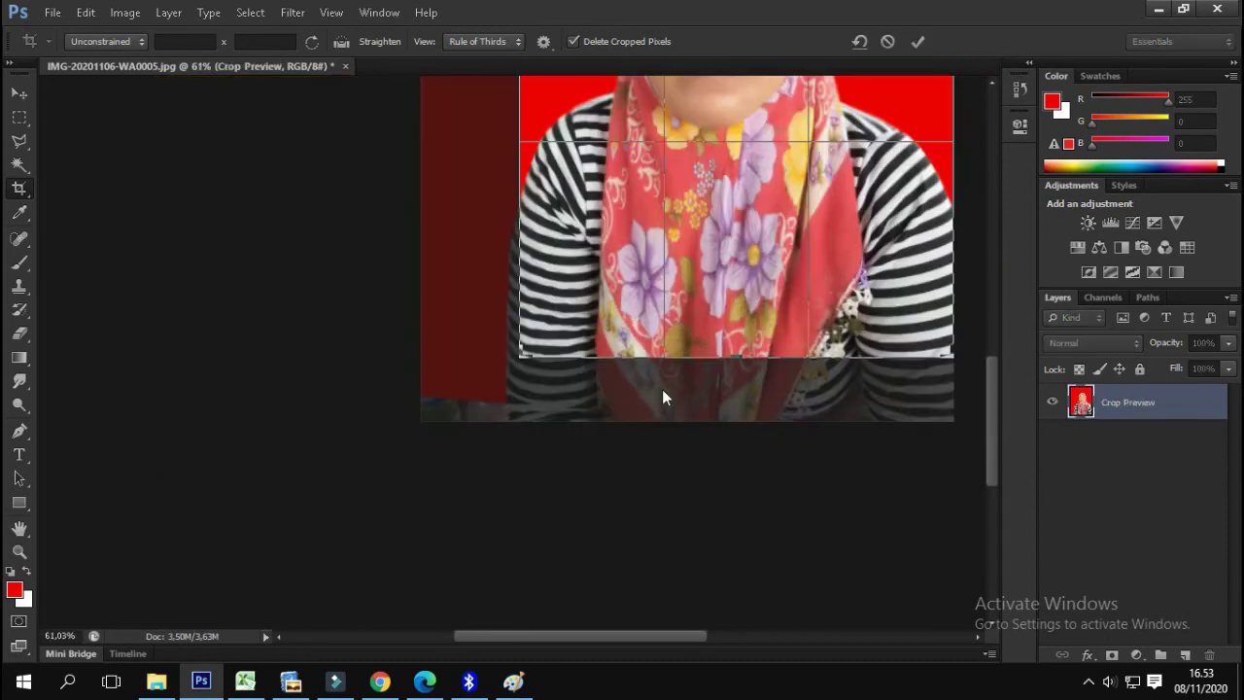
{"action": "left_click_drag", "start_coordinate": [716, 641], "coordinate": [814, 638]}
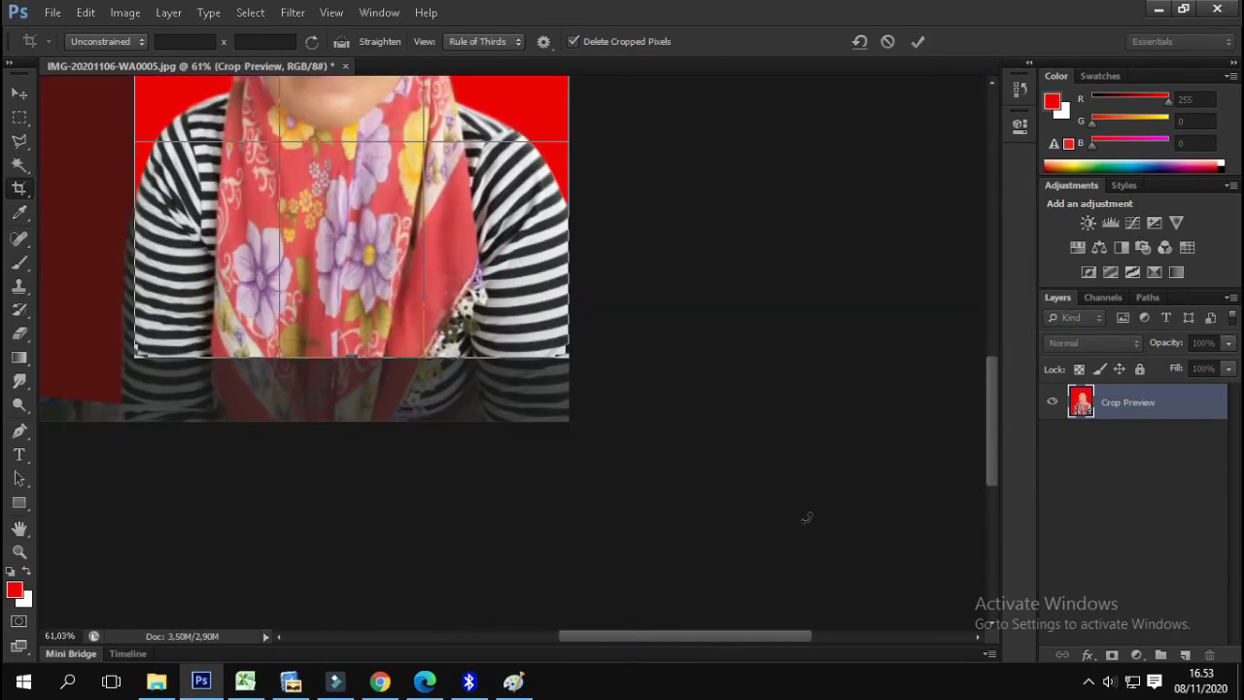
{"action": "left_click_drag", "start_coordinate": [984, 379], "coordinate": [984, 275]}
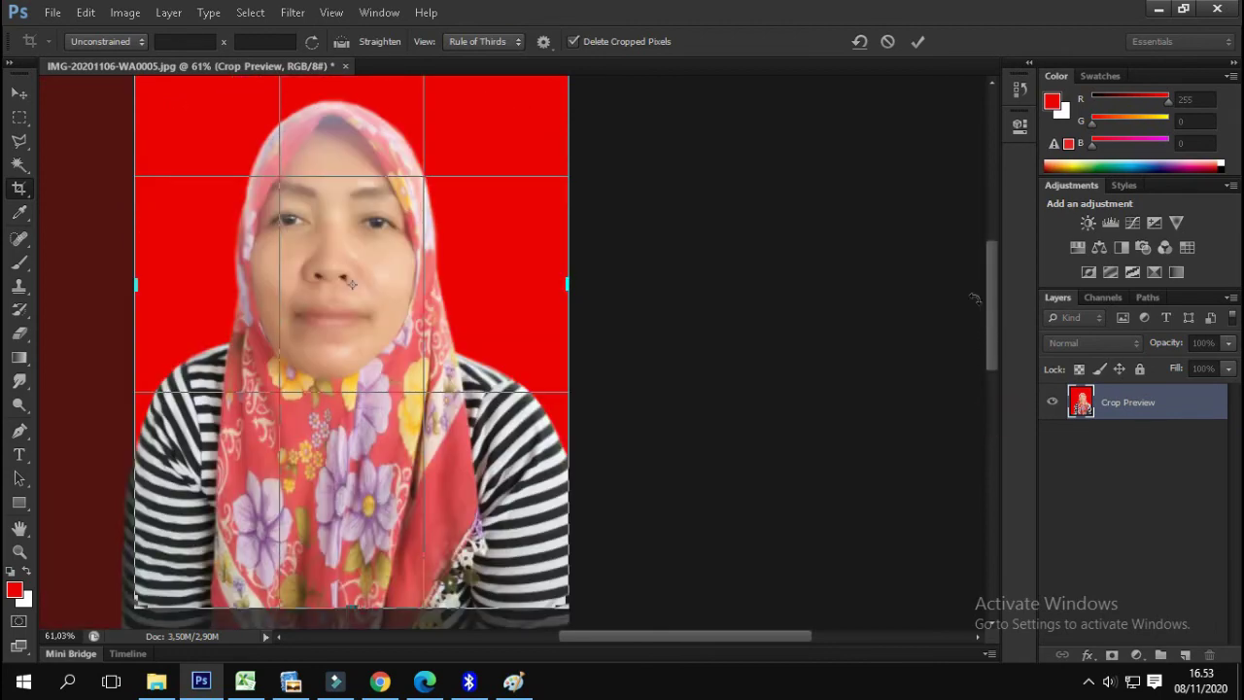
{"action": "left_click_drag", "start_coordinate": [561, 191], "coordinate": [555, 193]}
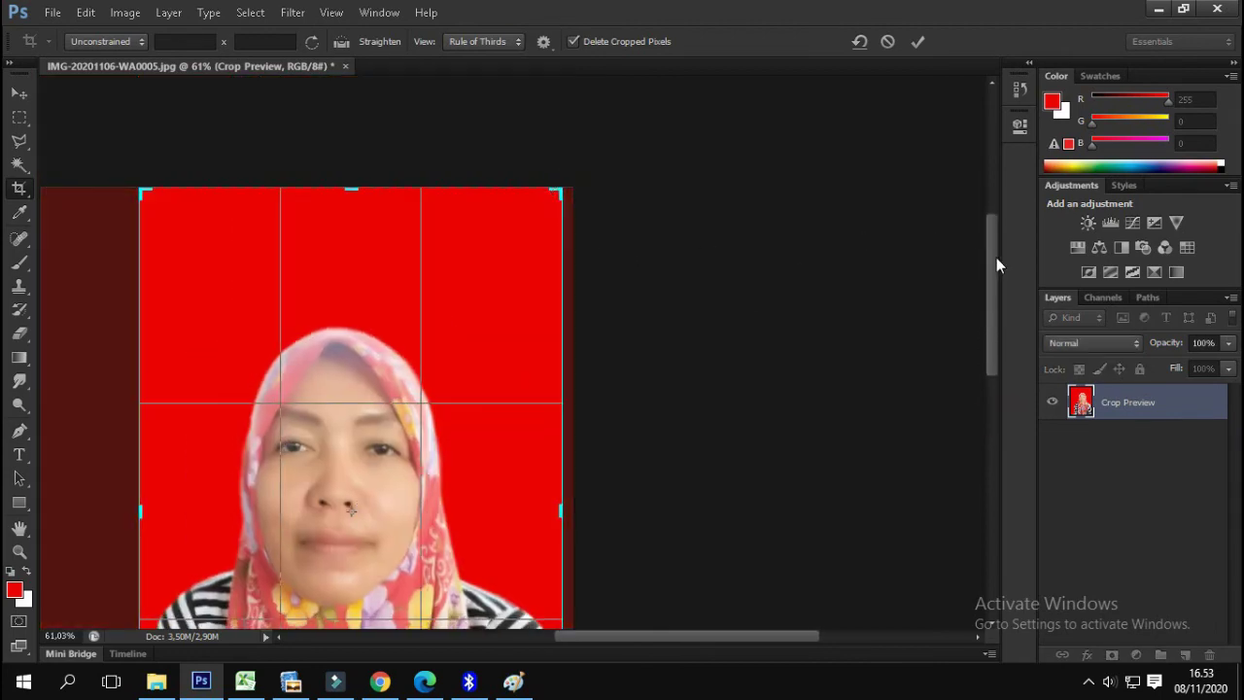
{"action": "left_click_drag", "start_coordinate": [993, 258], "coordinate": [1001, 380]}
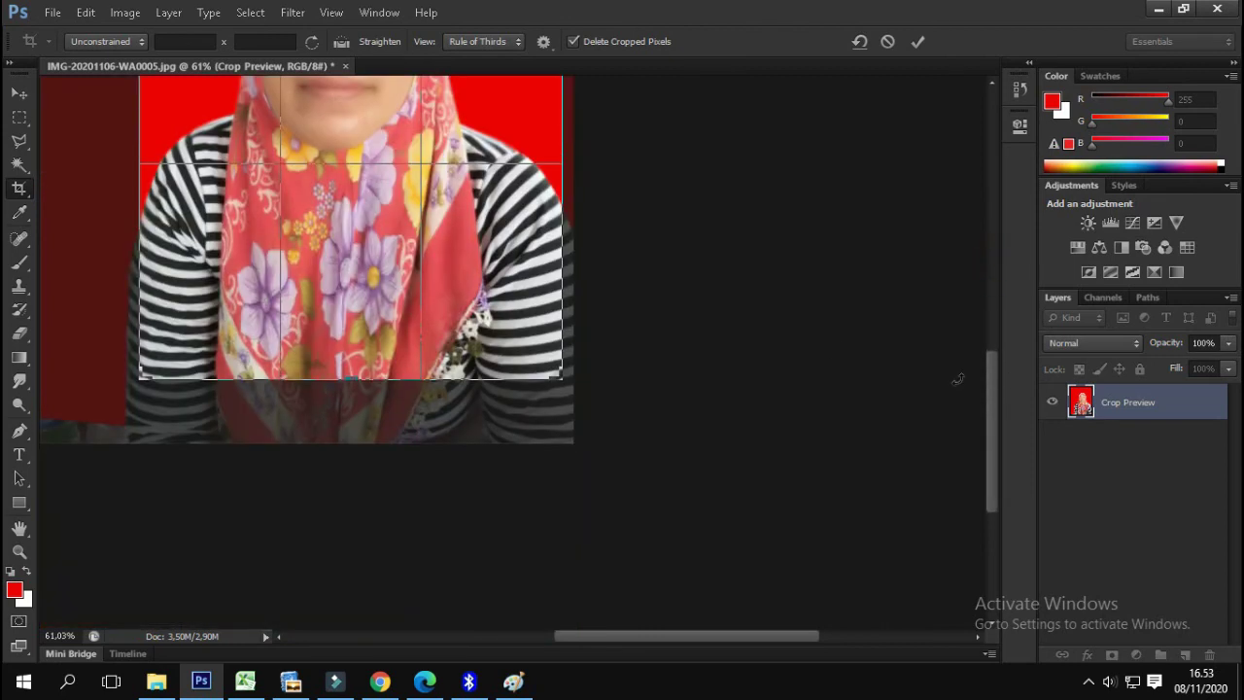
{"action": "left_click", "coordinate": [19, 92]}
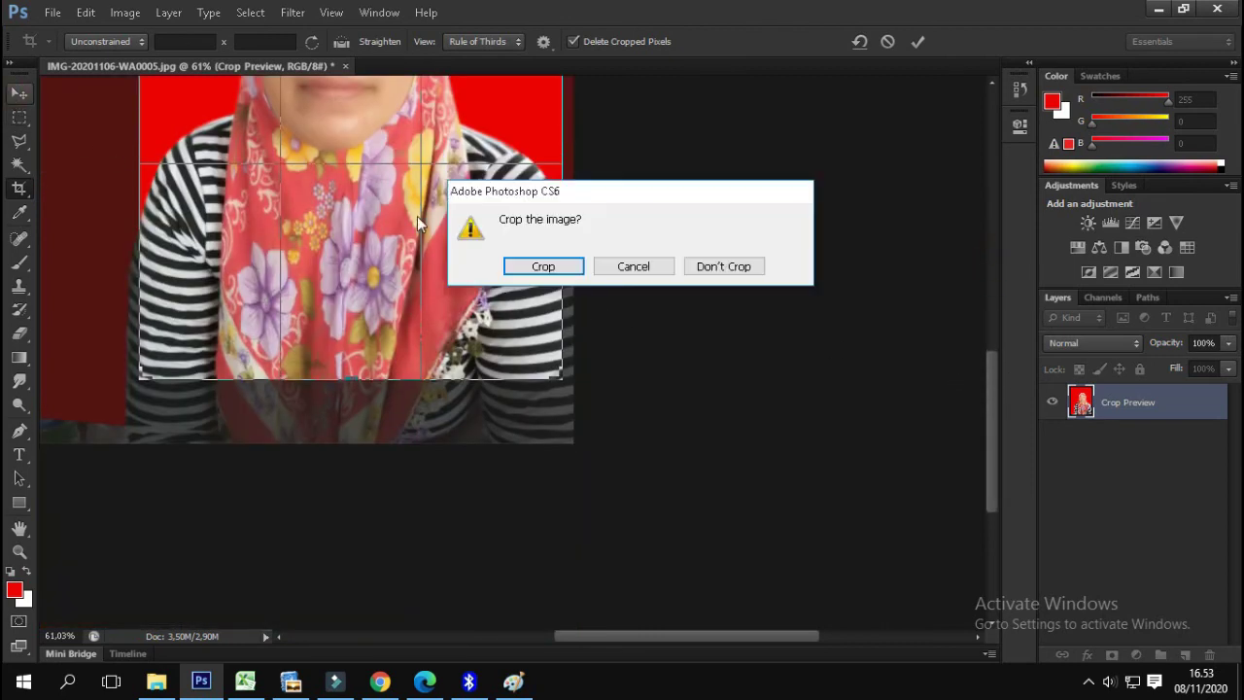
{"action": "left_click", "coordinate": [506, 260]}
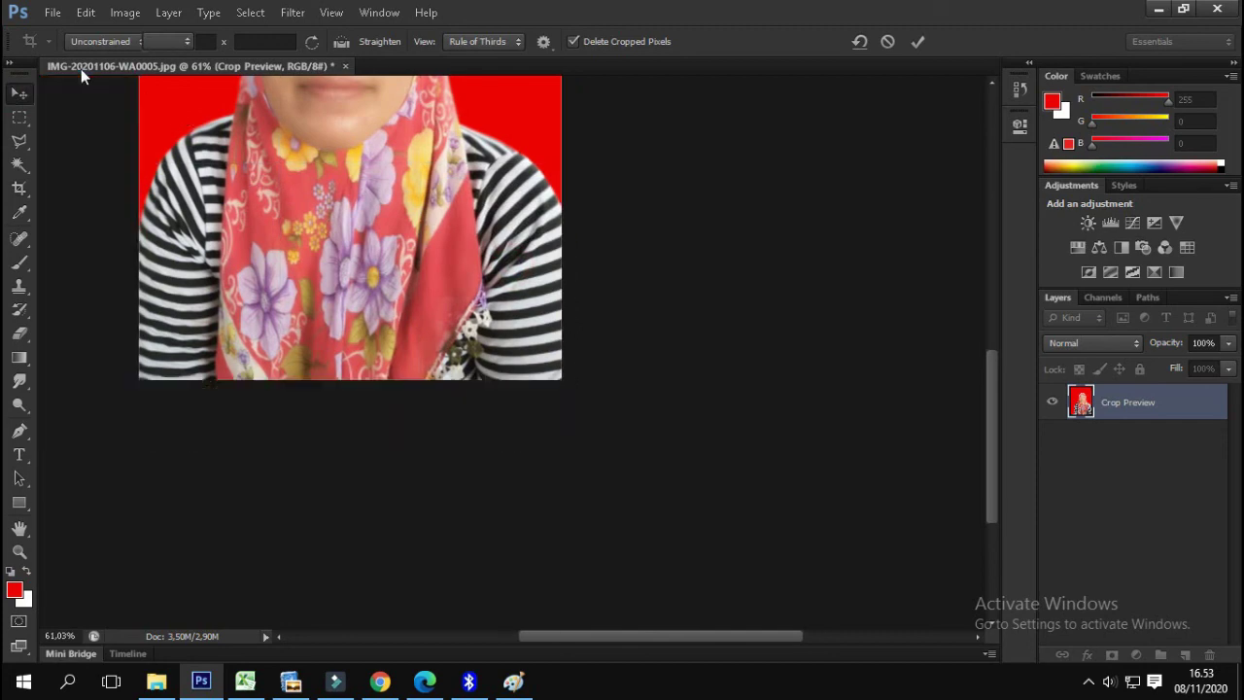
- Save the portrait in Photoshop format as IMG-20201106-WA0005.psd
{"action": "left_click", "coordinate": [52, 11]}
{"action": "left_click", "coordinate": [181, 215]}
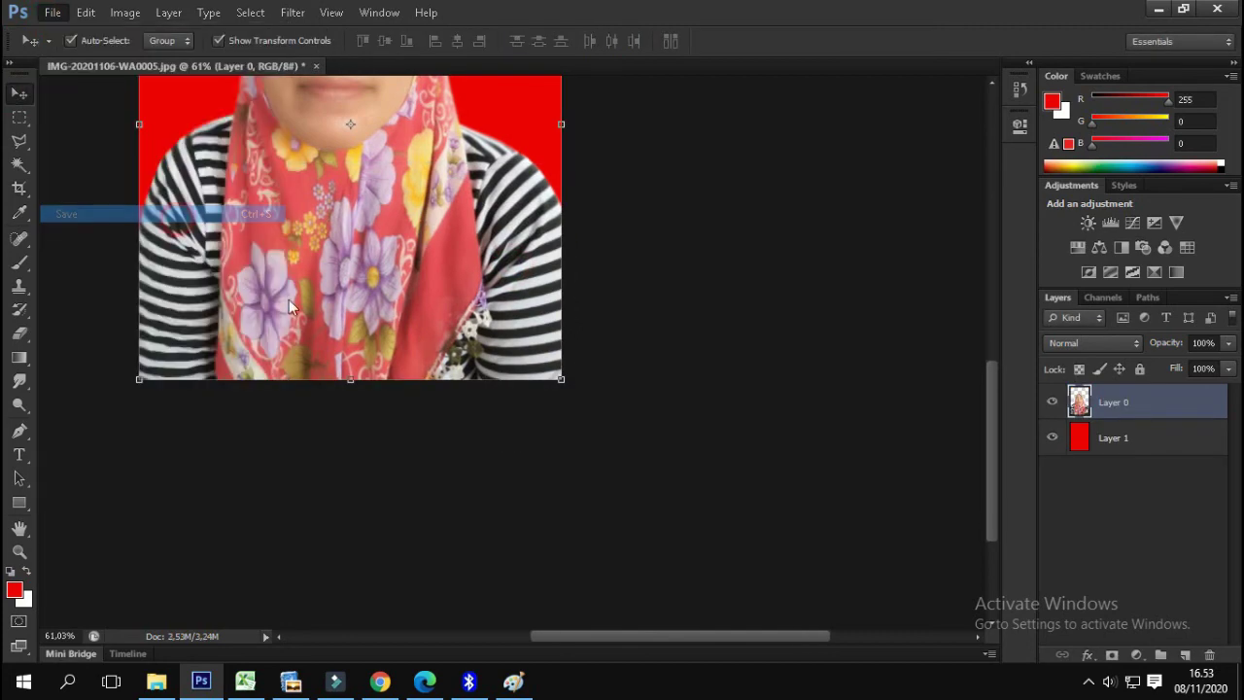
{"action": "left_click", "coordinate": [466, 389]}
{"action": "left_click", "coordinate": [503, 322]}
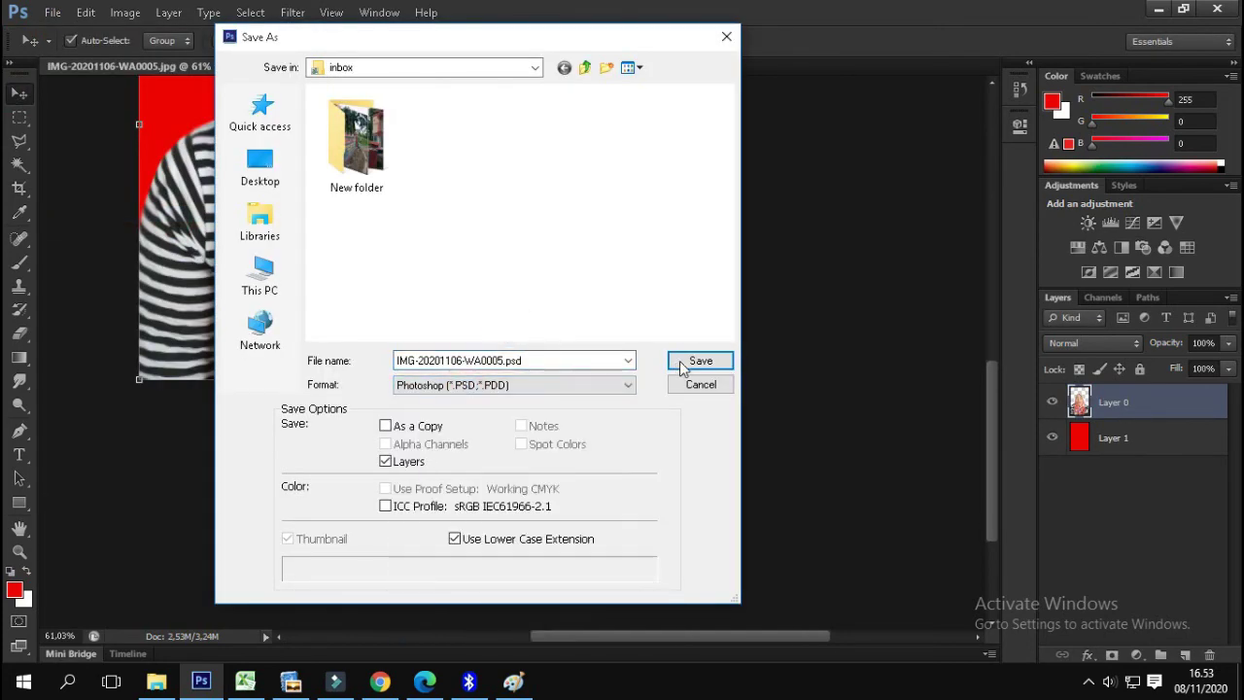
{"action": "left_click", "coordinate": [698, 361]}
{"action": "left_click", "coordinate": [659, 206]}
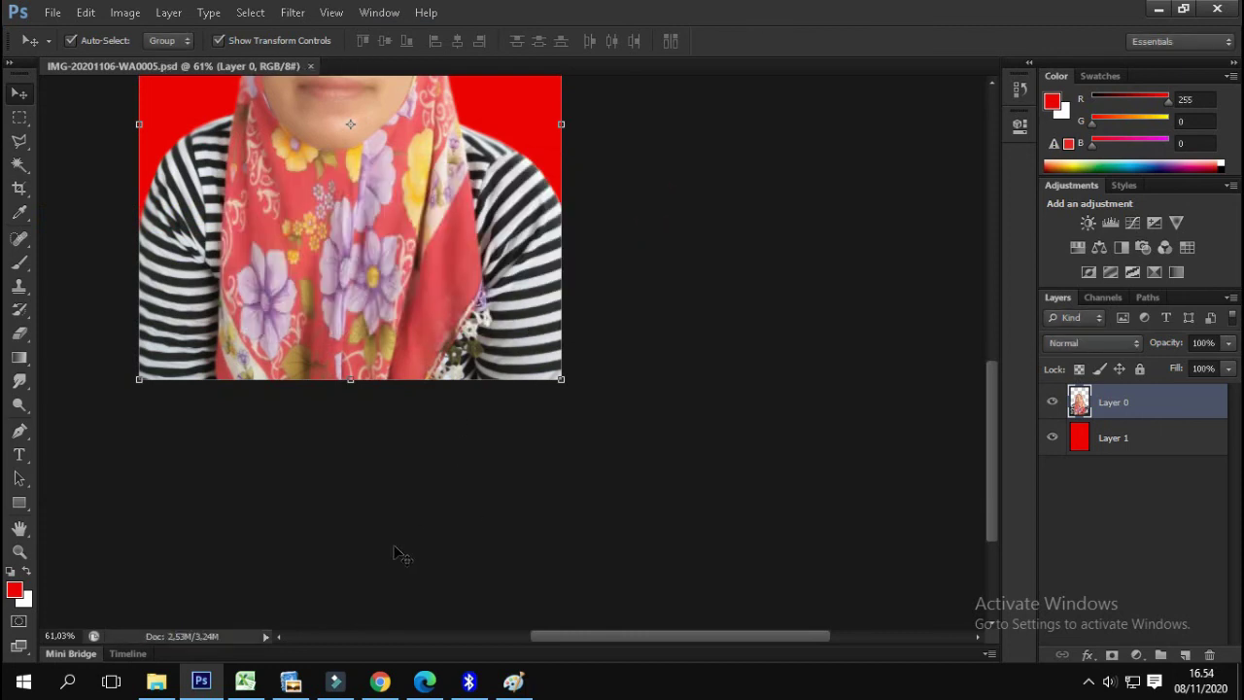
{"action": "left_click", "coordinate": [391, 515]}
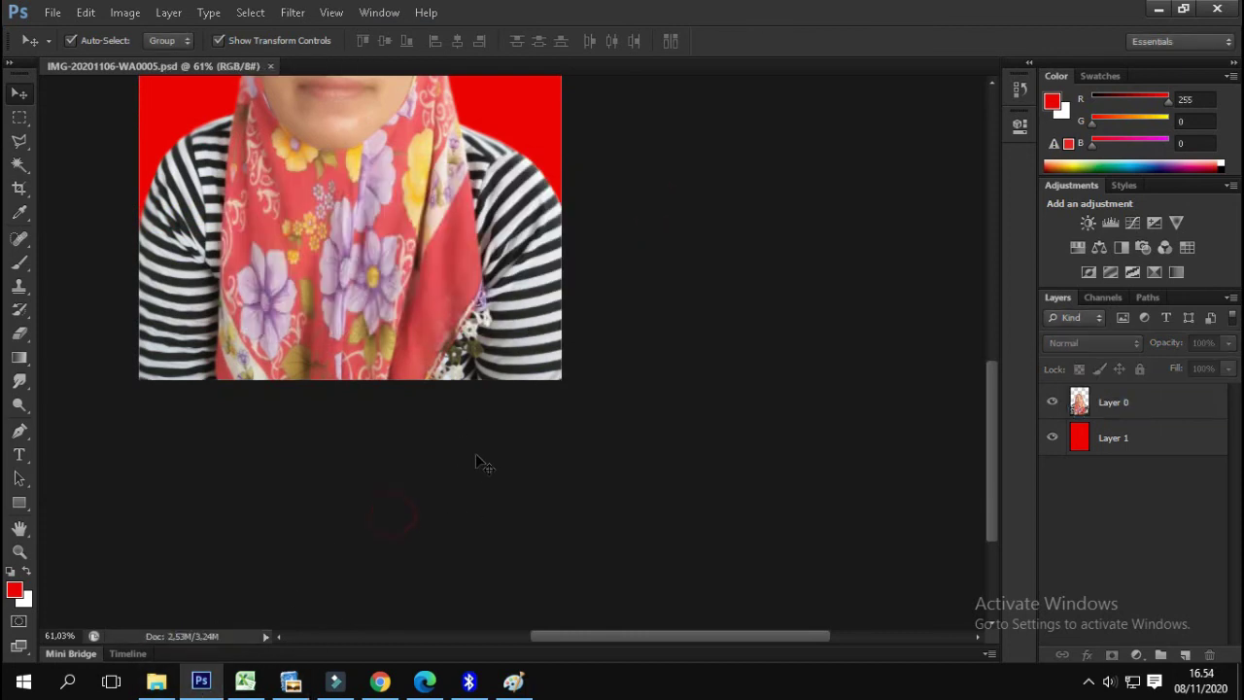
{"action": "scroll", "coordinate": [476, 454], "scroll_direction": "up", "scroll_amount": 2}
{"action": "scroll", "coordinate": [475, 453], "scroll_direction": "up", "scroll_amount": 3}
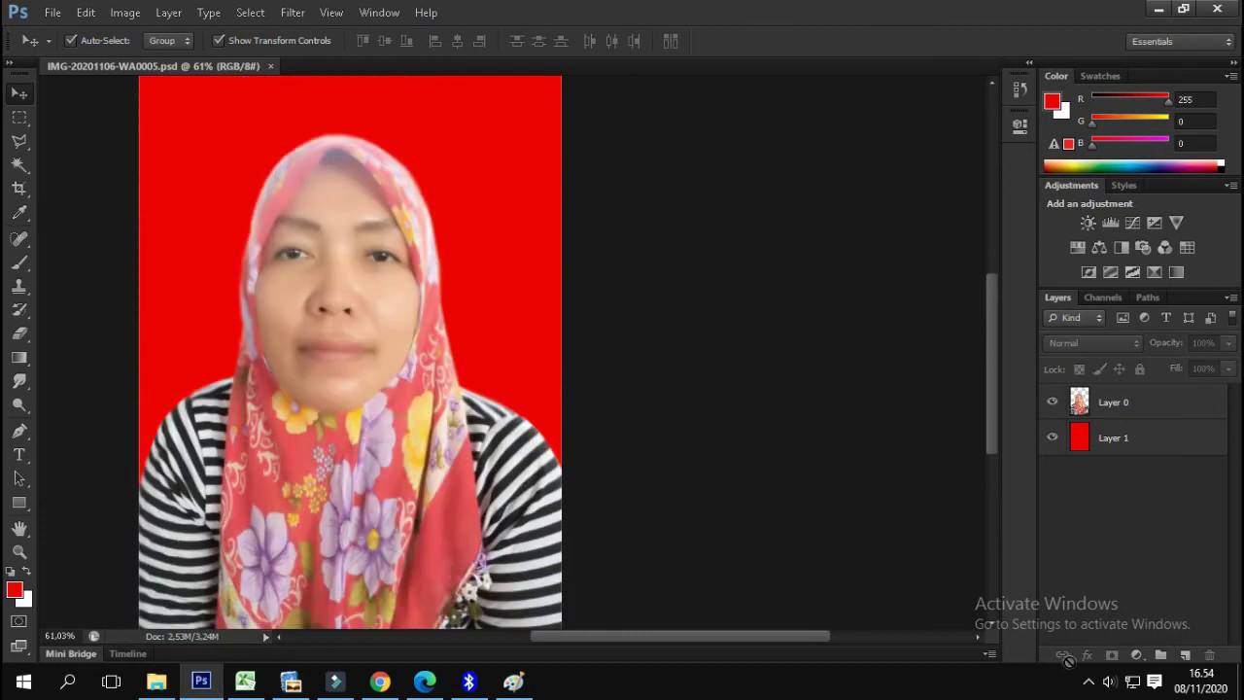
- Save a JPEG copy as IMG-20201106-WA0005.jpg, replacing the existing file
{"action": "left_click", "coordinate": [53, 12]}
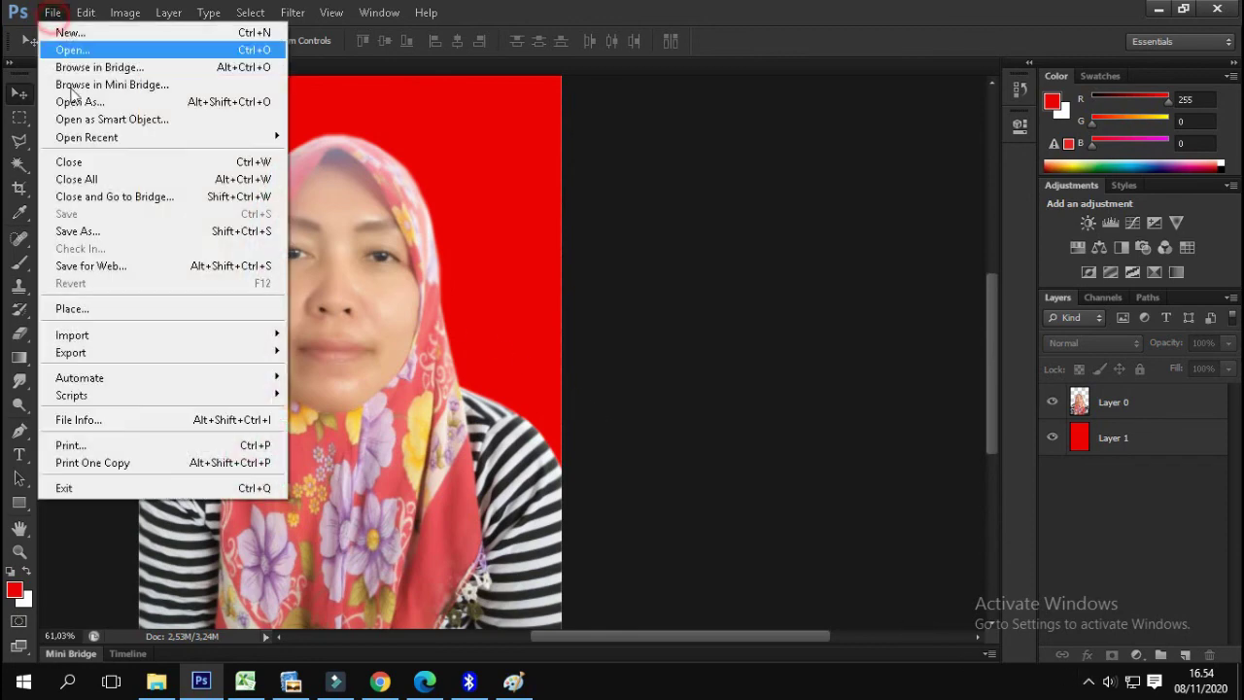
{"action": "left_click", "coordinate": [113, 231]}
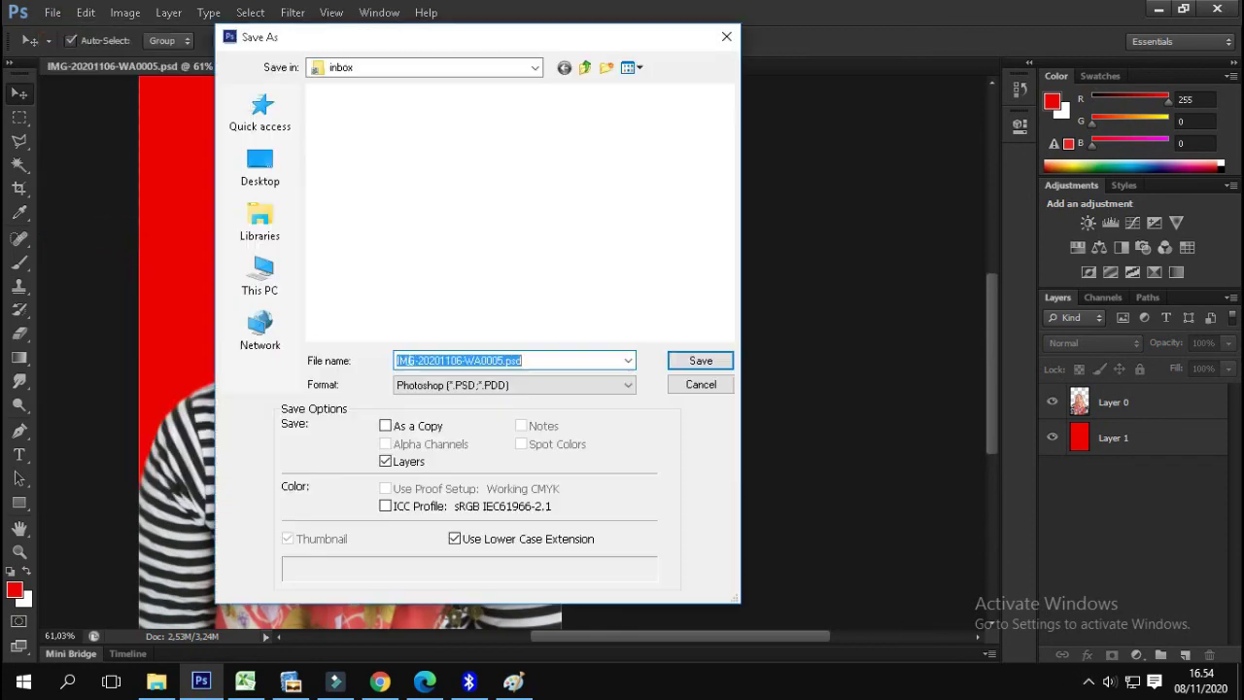
{"action": "left_click", "coordinate": [462, 387]}
{"action": "left_click", "coordinate": [505, 497]}
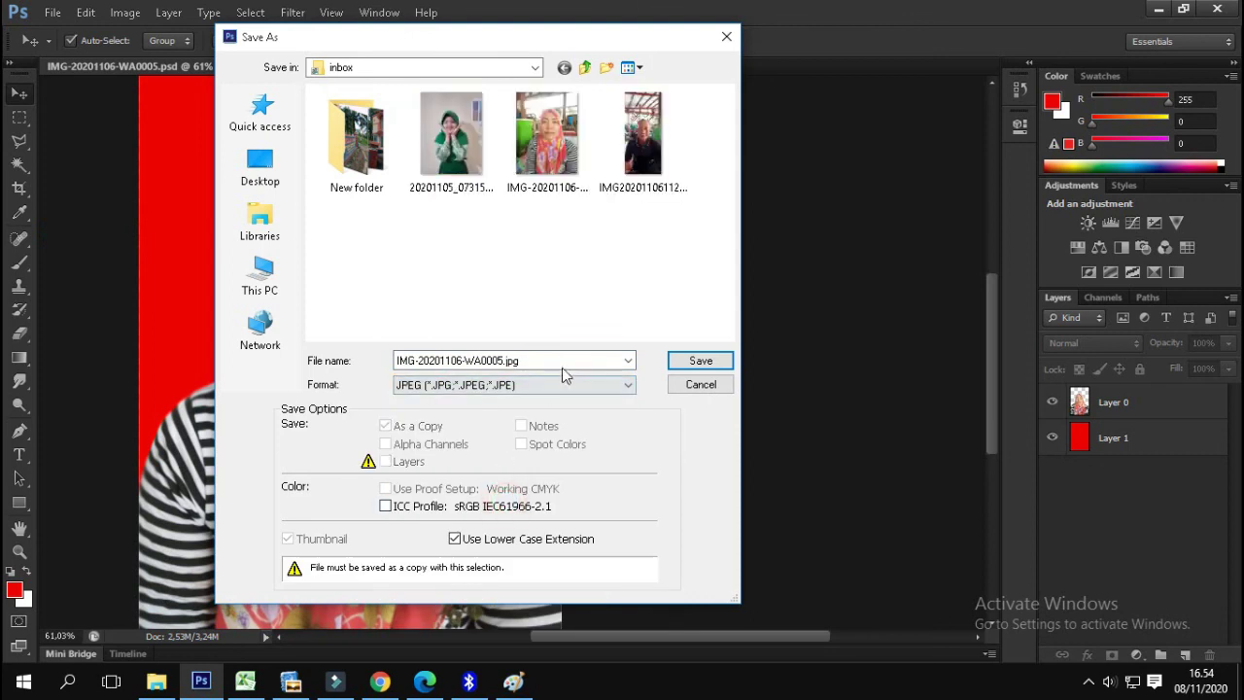
{"action": "double_click", "coordinate": [558, 361]}
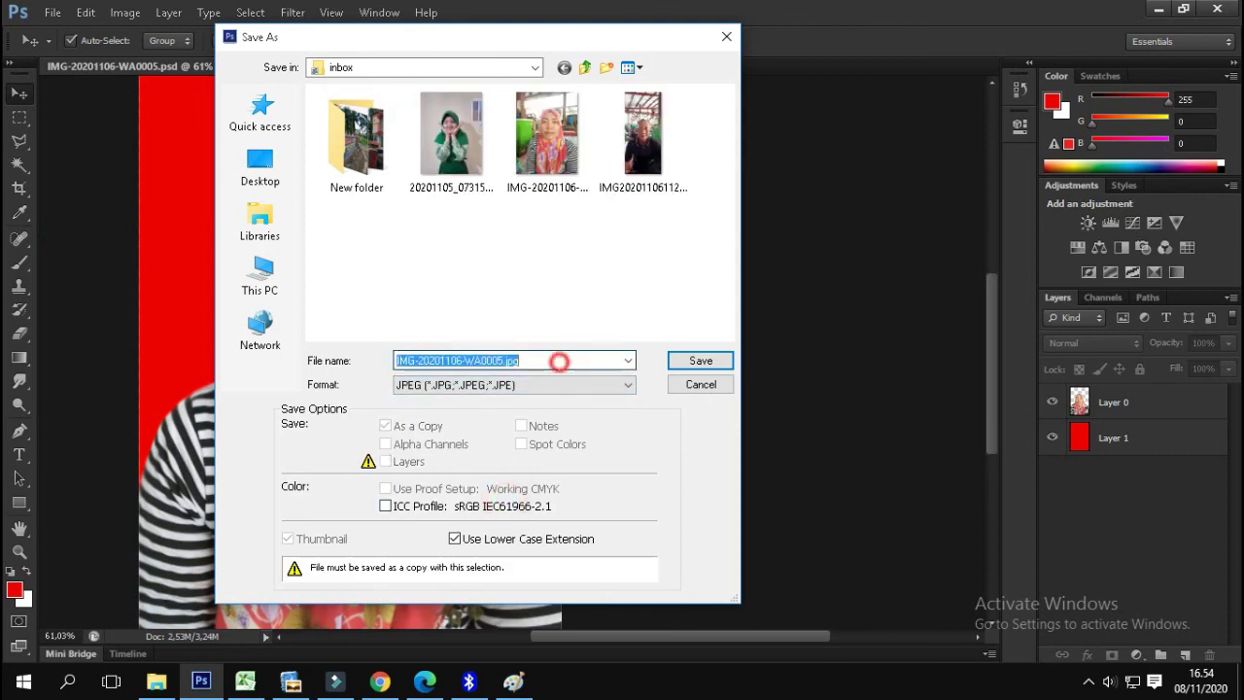
{"action": "left_click", "coordinate": [701, 360]}
{"action": "left_click", "coordinate": [573, 274]}
{"action": "left_click", "coordinate": [581, 167]}
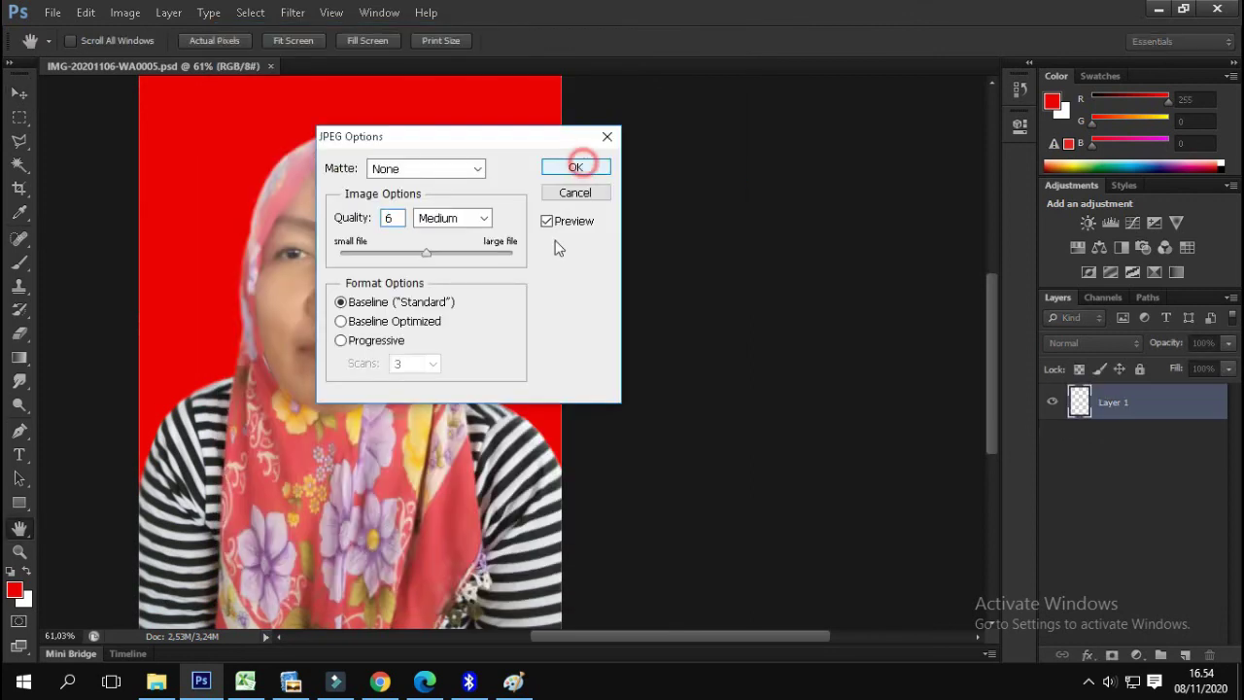